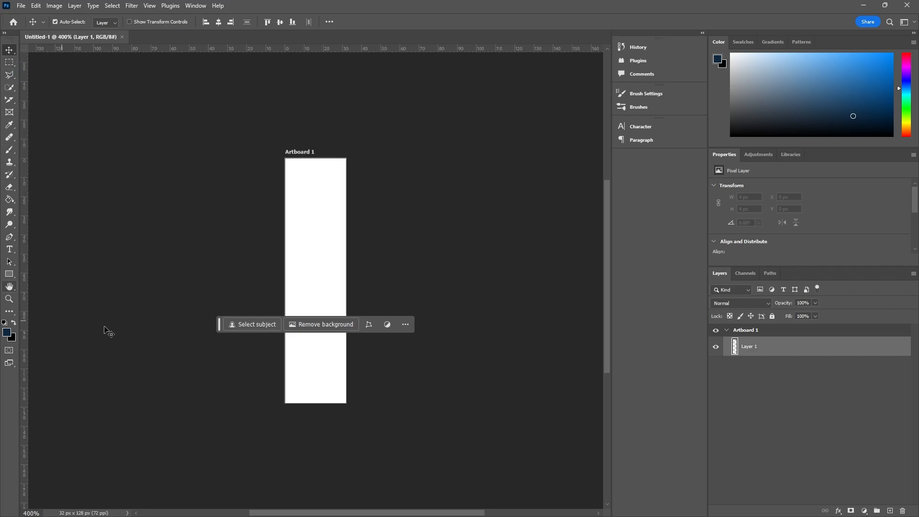
Draw a dark blue rounded rectangle about 21 × 122 px with an 8 px corner radius and centre it on the artboard.
{"action": "left_click", "coordinate": [8, 276]}
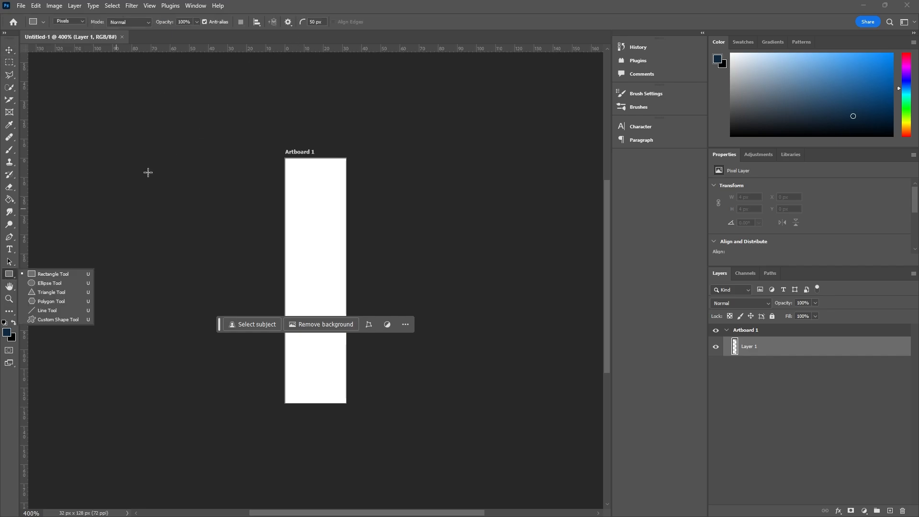
{"action": "left_click", "coordinate": [38, 276]}
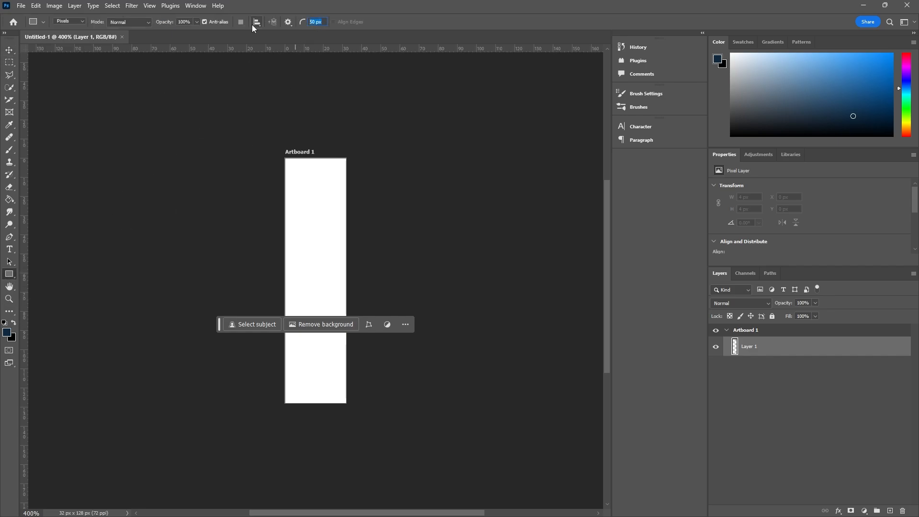
{"action": "type", "text": "8"}
{"action": "left_click_drag", "start_coordinate": [289, 163], "coordinate": [329, 397]}
{"action": "key", "text": "v"}
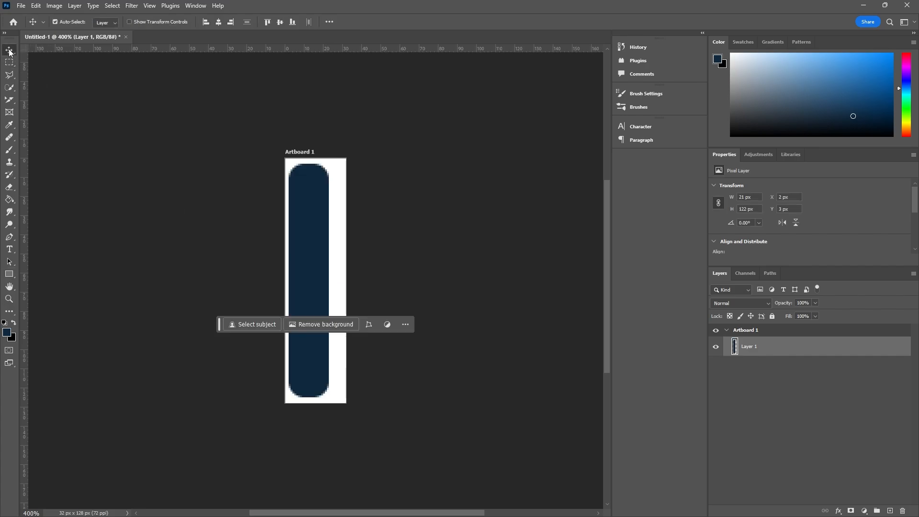
{"action": "left_click_drag", "start_coordinate": [288, 238], "coordinate": [306, 251]}
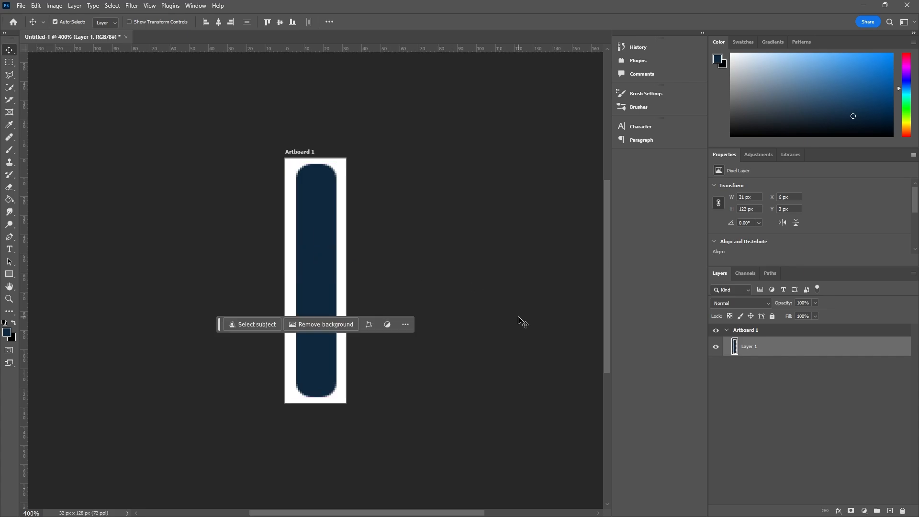
Set the background color of Artboard 1 to Transparent.
{"action": "left_click", "coordinate": [768, 358]}
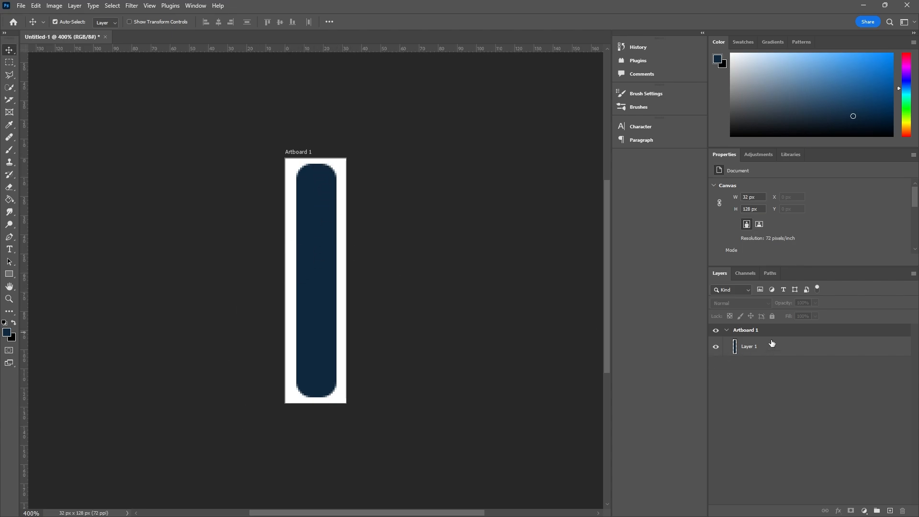
{"action": "left_click", "coordinate": [756, 335]}
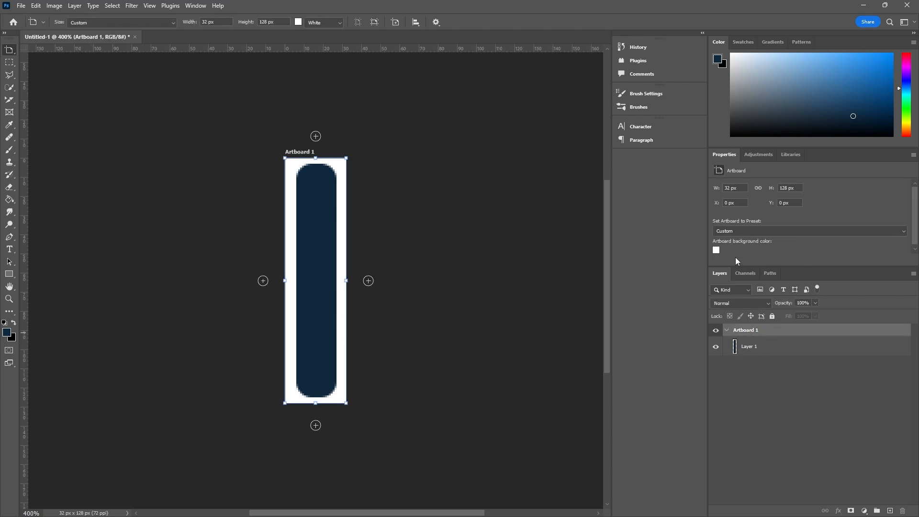
{"action": "left_click_drag", "start_coordinate": [738, 268], "coordinate": [738, 321]}
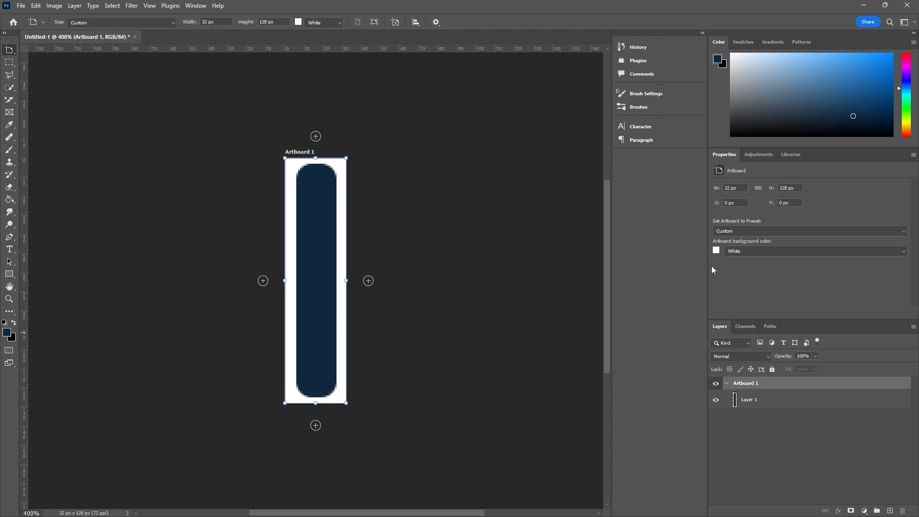
{"action": "left_click", "coordinate": [733, 251]}
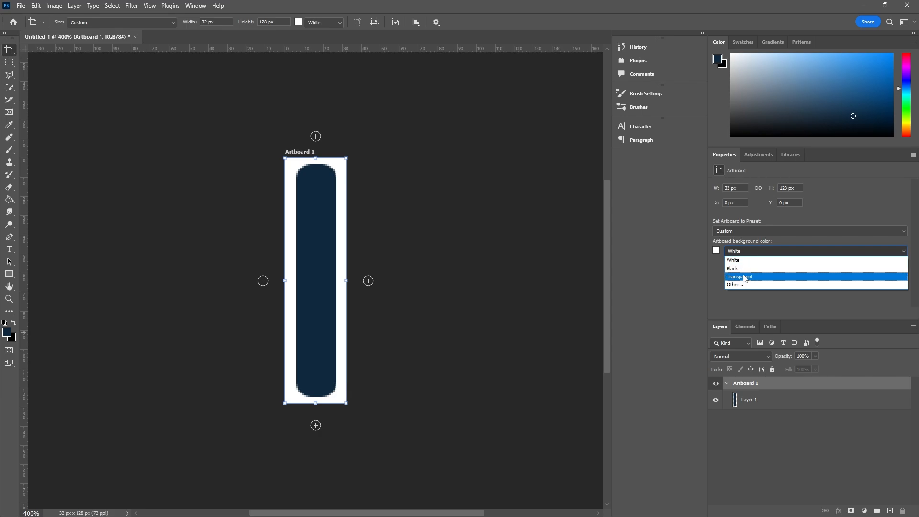
{"action": "left_click", "coordinate": [742, 274]}
Apply a white Color Overlay layer style with Normal blend mode and 100% opacity to Layer 1.
{"action": "left_click", "coordinate": [749, 408]}
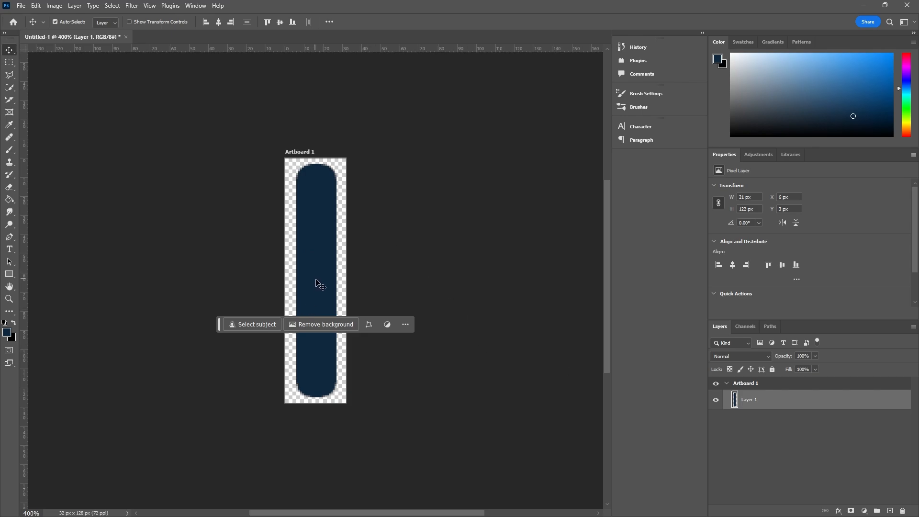
{"action": "left_click_drag", "start_coordinate": [736, 320], "coordinate": [734, 286]}
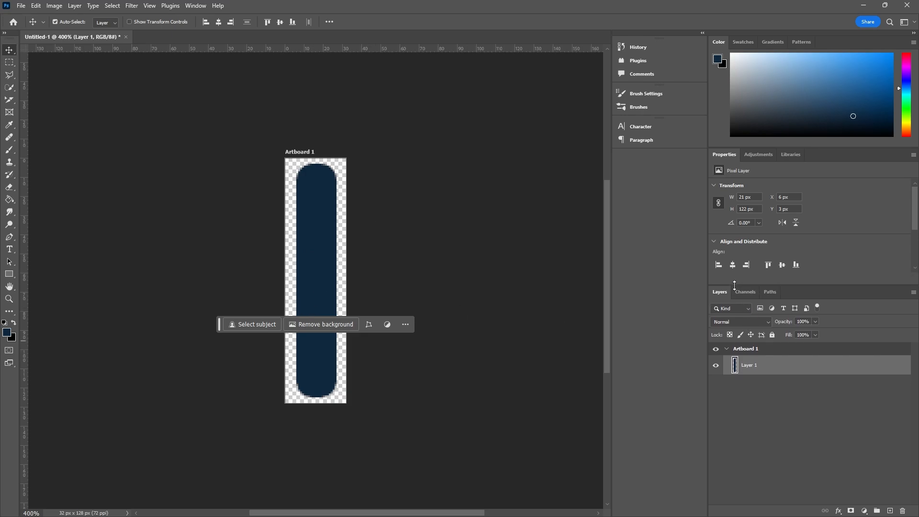
{"action": "right_click", "coordinate": [754, 372]}
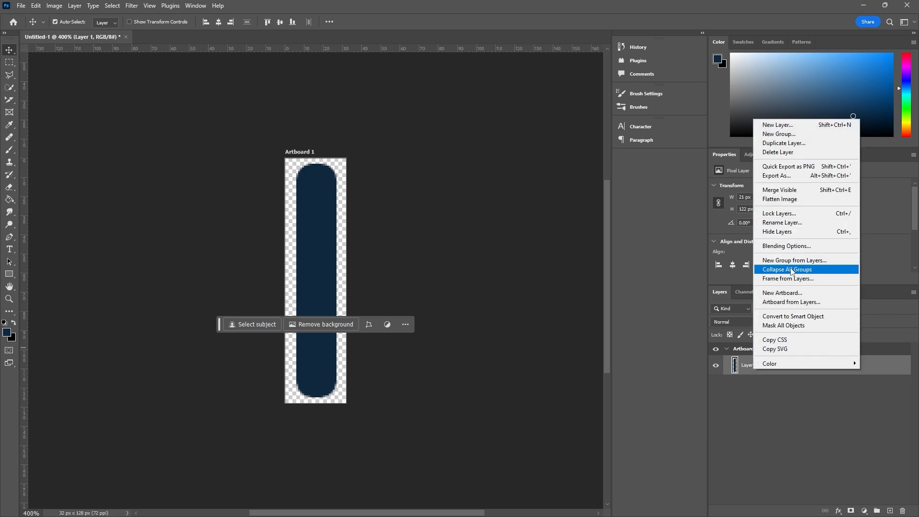
{"action": "left_click", "coordinate": [783, 247]}
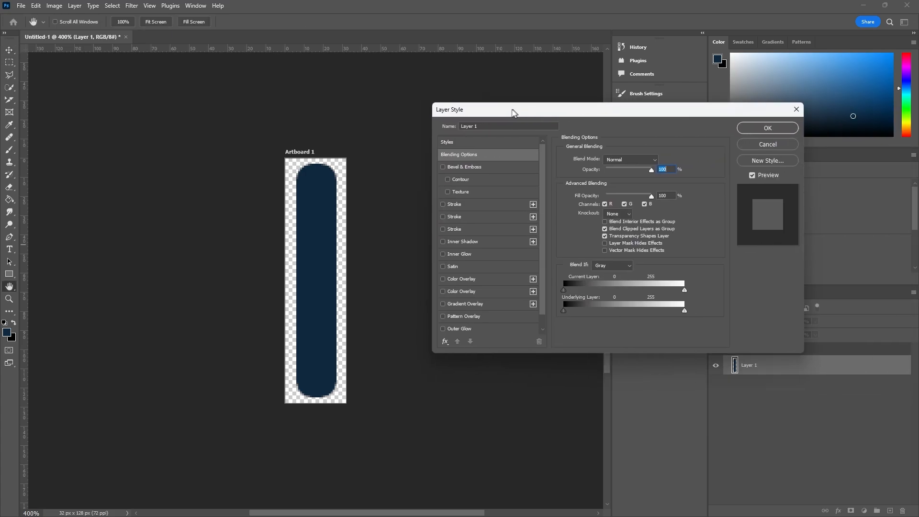
{"action": "left_click", "coordinate": [455, 283]}
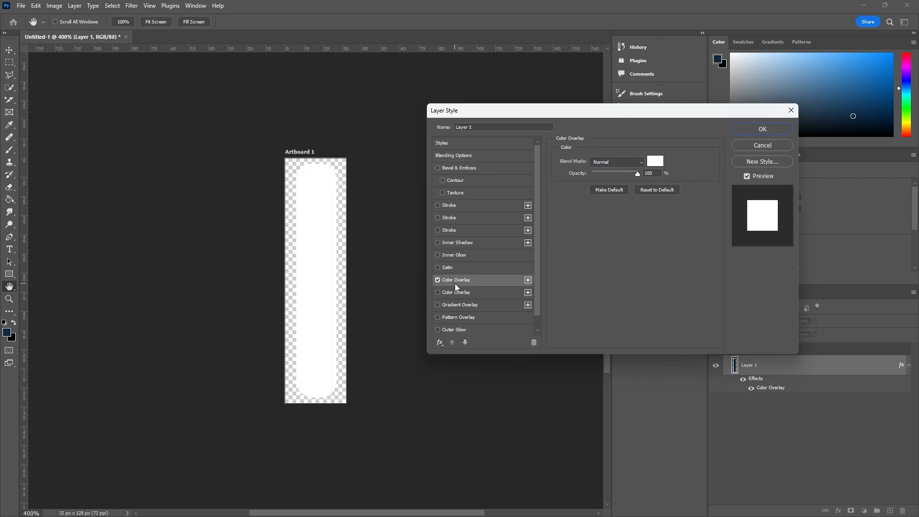
{"action": "left_click", "coordinate": [752, 132]}
Export the artboard as a PNG named t_loadingbarsegment in the Desktop folder.
{"action": "left_click", "coordinate": [26, 7]}
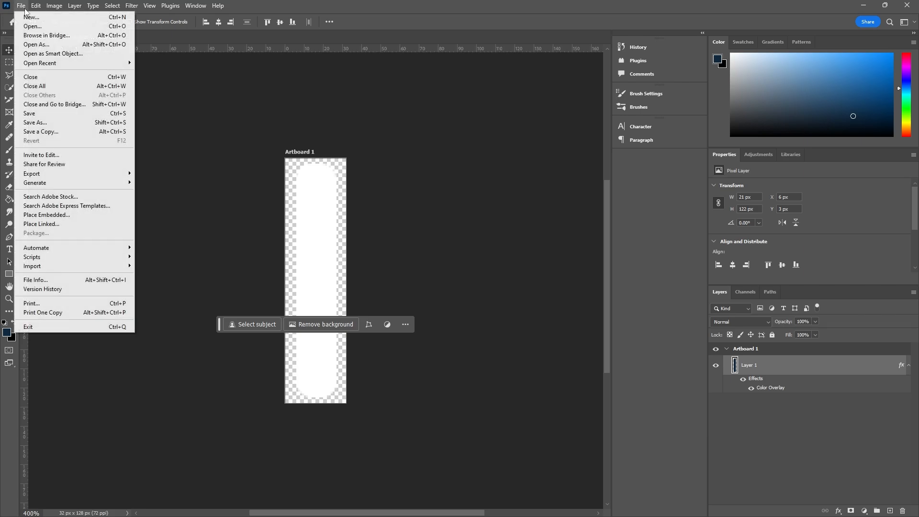
{"action": "mouse_move", "coordinate": [71, 174]}
{"action": "left_click", "coordinate": [166, 173]}
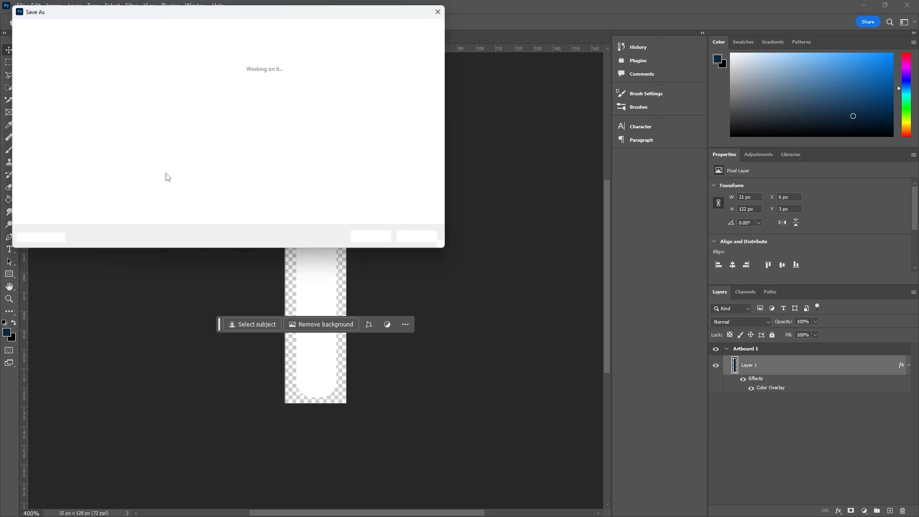
{"action": "scroll", "coordinate": [45, 110], "scroll_direction": "up", "scroll_amount": 3}
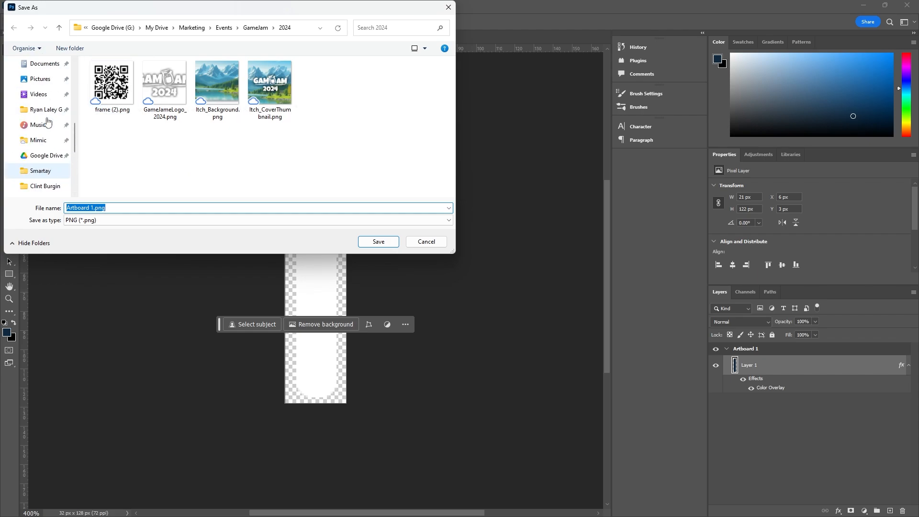
{"action": "scroll", "coordinate": [45, 124], "scroll_direction": "down", "scroll_amount": 3}
{"action": "scroll", "coordinate": [43, 139], "scroll_direction": "up", "scroll_amount": 6}
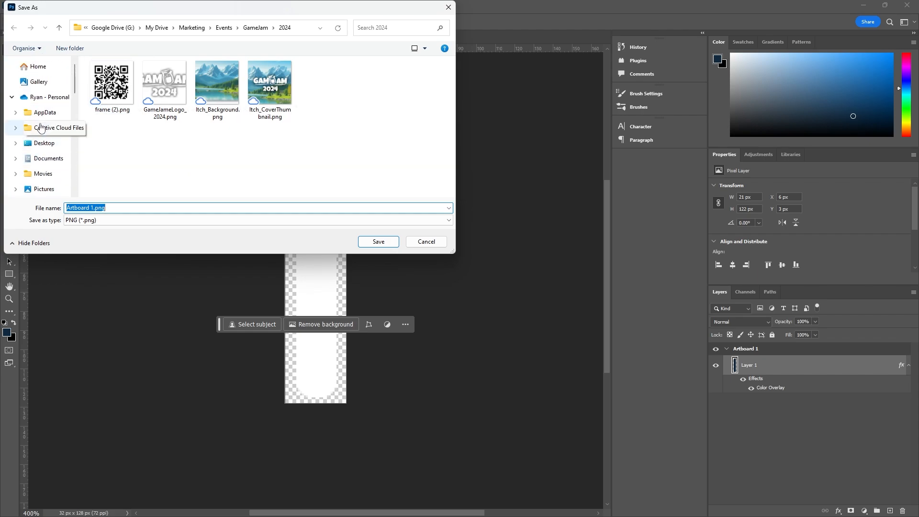
{"action": "scroll", "coordinate": [40, 133], "scroll_direction": "down", "scroll_amount": 3}
{"action": "left_click", "coordinate": [40, 140]}
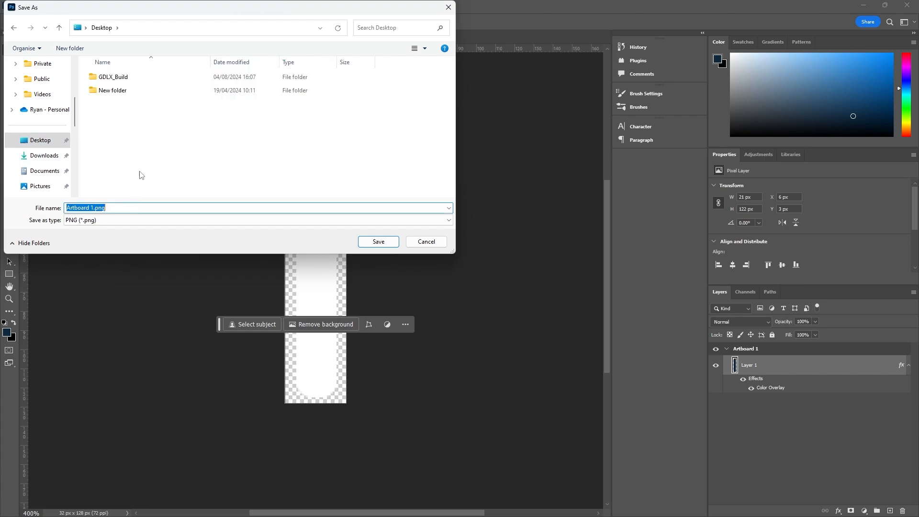
{"action": "type", "text": "L"}
{"action": "left_click", "coordinate": [379, 244]}
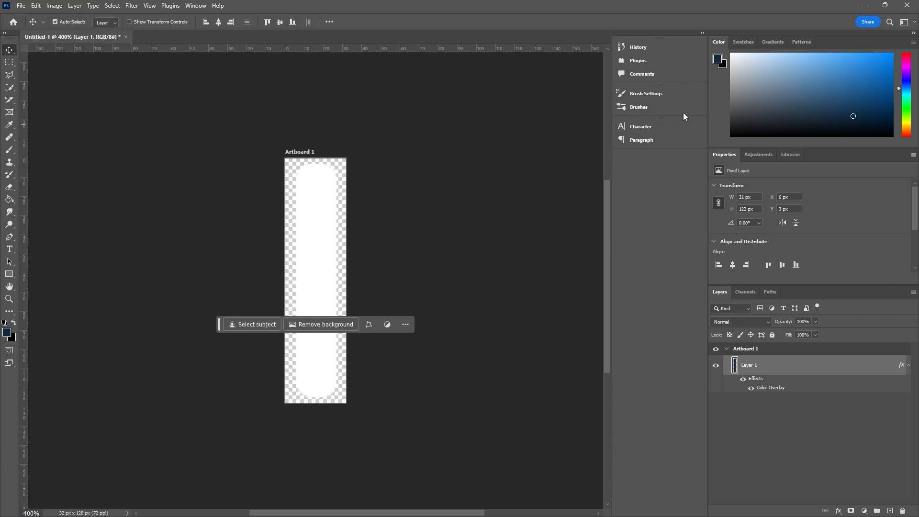
Switch to the Unreal Editor and import t_loadingbarsegment.png from the Desktop into the project's Content folder.
{"action": "left_click", "coordinate": [864, 6]}
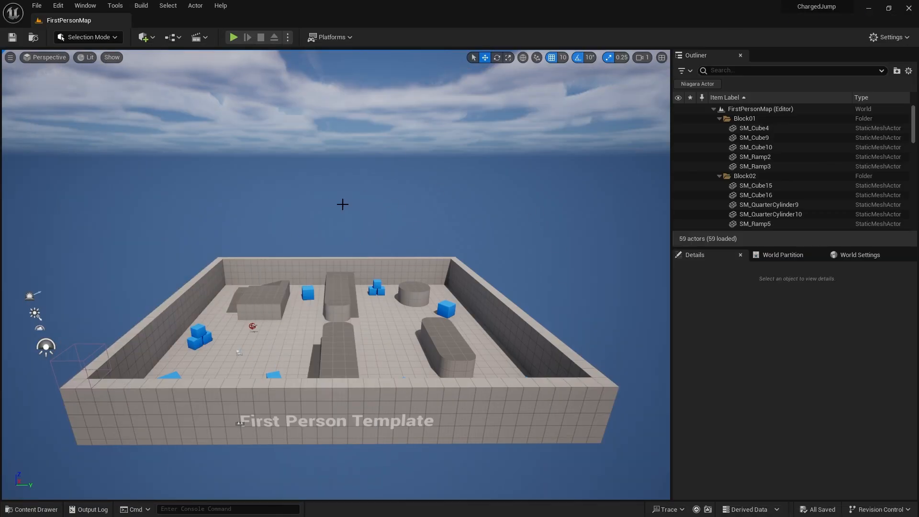
{"action": "right_click_drag", "start_coordinate": [425, 274], "coordinate": [394, 282]}
{"action": "key", "text": "w"}
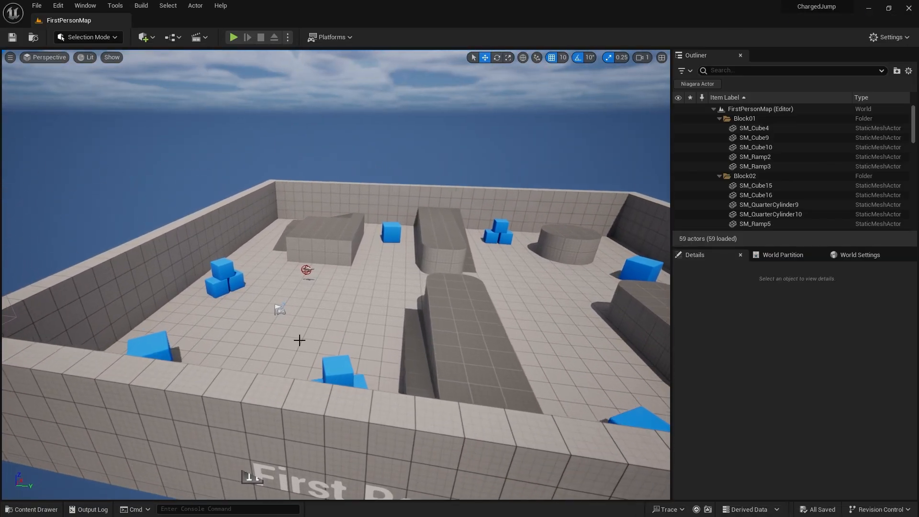
{"action": "left_click", "coordinate": [34, 509]}
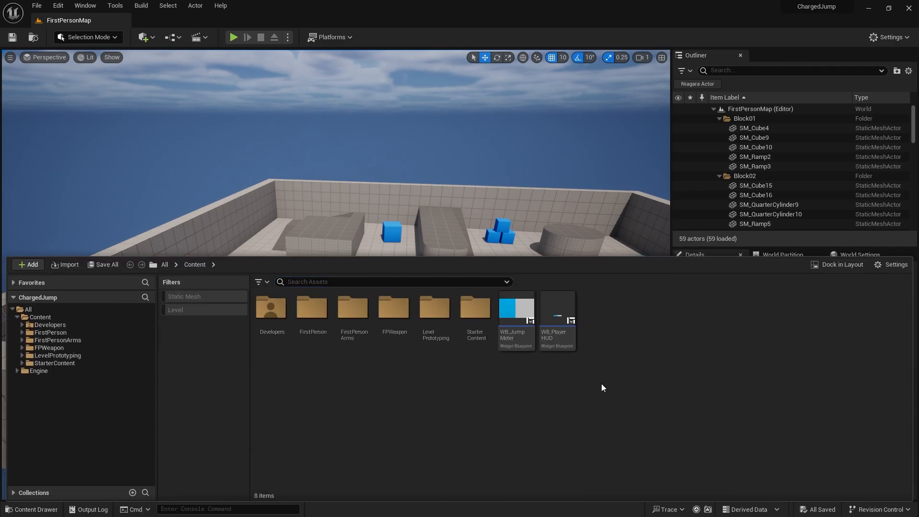
{"action": "right_click", "coordinate": [605, 324]}
{"action": "left_click", "coordinate": [635, 175]}
{"action": "scroll", "coordinate": [41, 174], "scroll_direction": "up", "scroll_amount": 5}
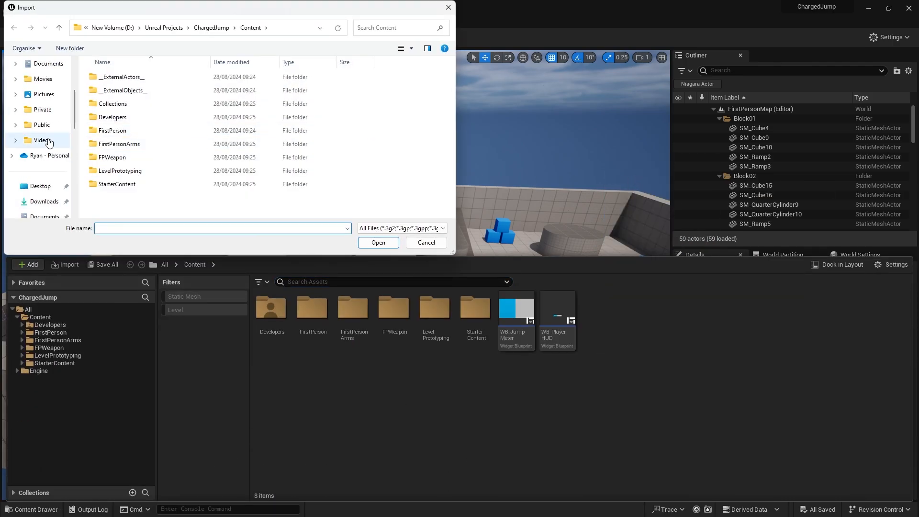
{"action": "left_click", "coordinate": [43, 187]}
{"action": "left_click", "coordinate": [132, 131]}
{"action": "left_click", "coordinate": [374, 243]}
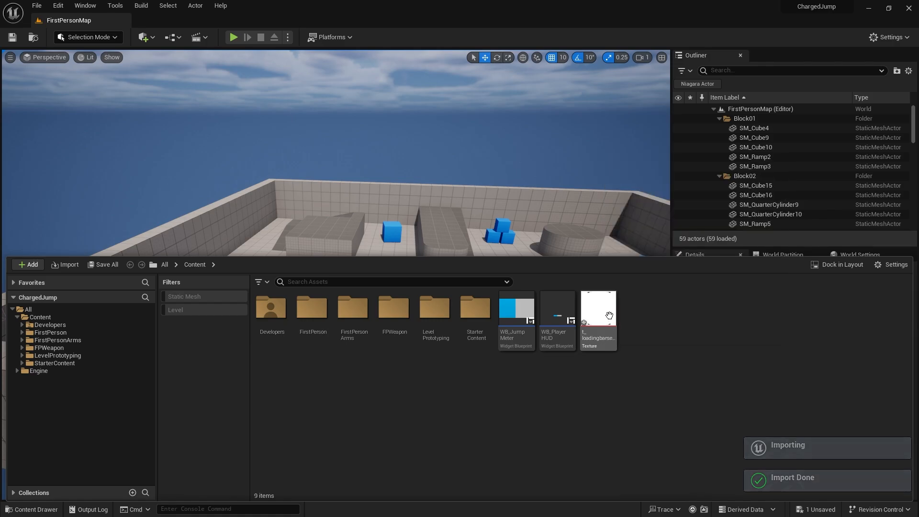
Create a material from the imported t_loadingbarsegment texture, accepting the suggested name.
{"action": "mouse_move", "coordinate": [594, 331]}
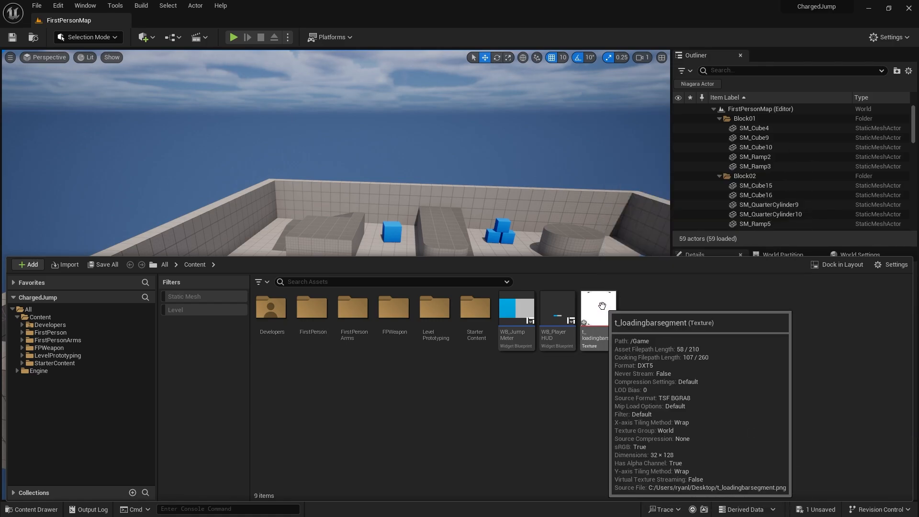
{"action": "right_click", "coordinate": [594, 311]}
{"action": "left_click", "coordinate": [647, 200]}
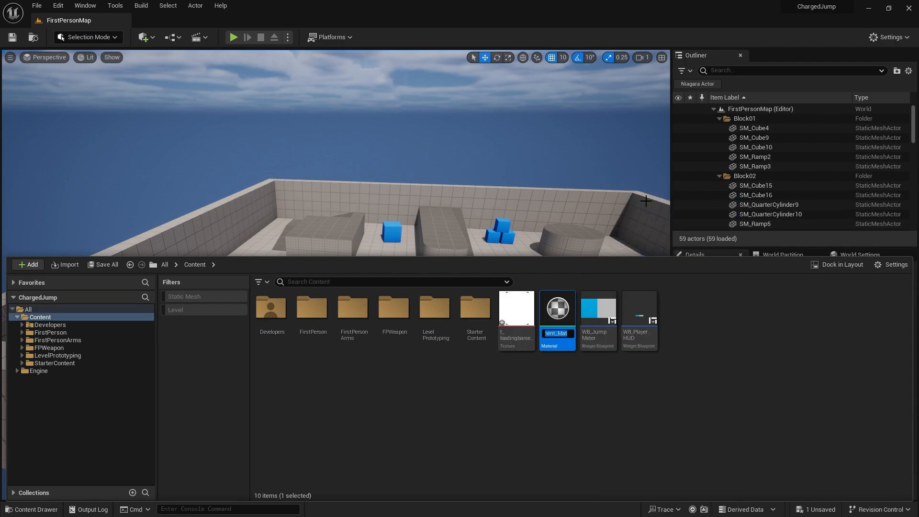
{"action": "key", "text": "Return"}
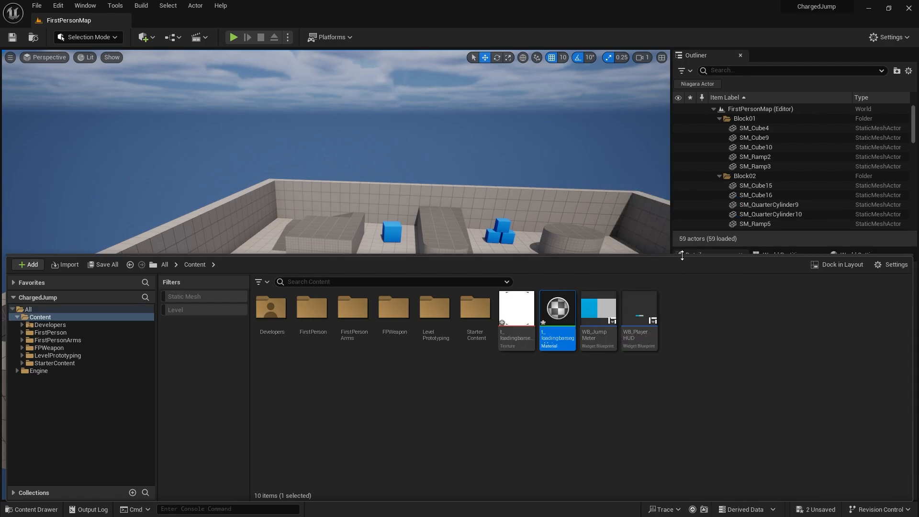
Open the new loading bar segment material and move its Texture Sample node farther from the output node.
{"action": "double_click", "coordinate": [563, 311]}
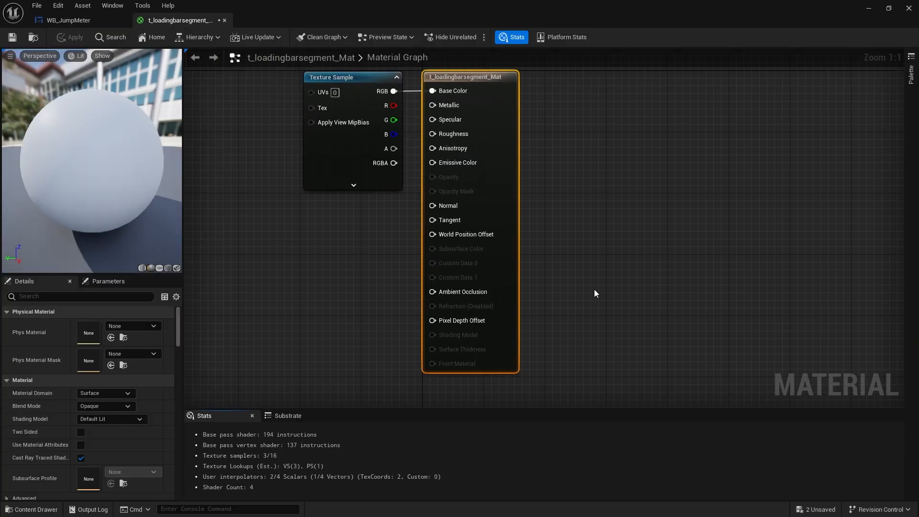
{"action": "left_click", "coordinate": [359, 176]}
{"action": "left_click_drag", "start_coordinate": [357, 173], "coordinate": [344, 167]}
{"action": "right_click_drag", "start_coordinate": [323, 229], "coordinate": [506, 278]}
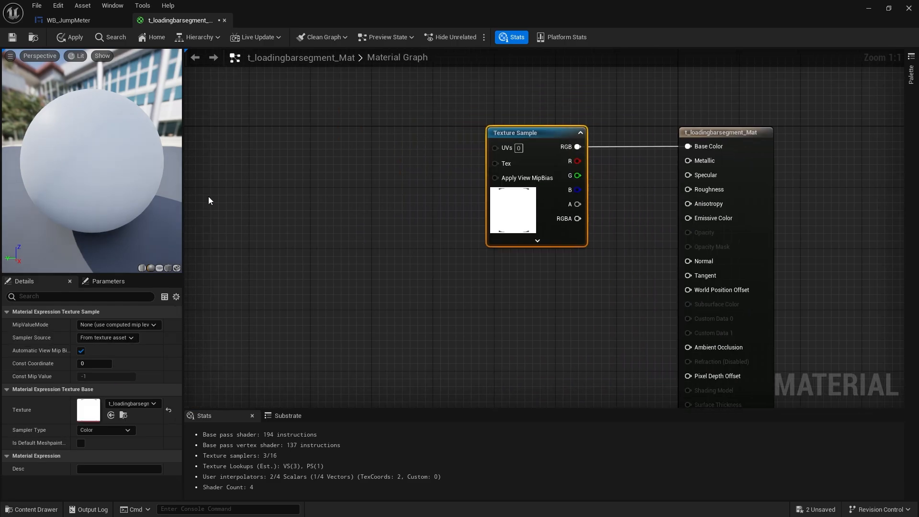
{"action": "right_click_drag", "start_coordinate": [208, 200], "coordinate": [65, 129]}
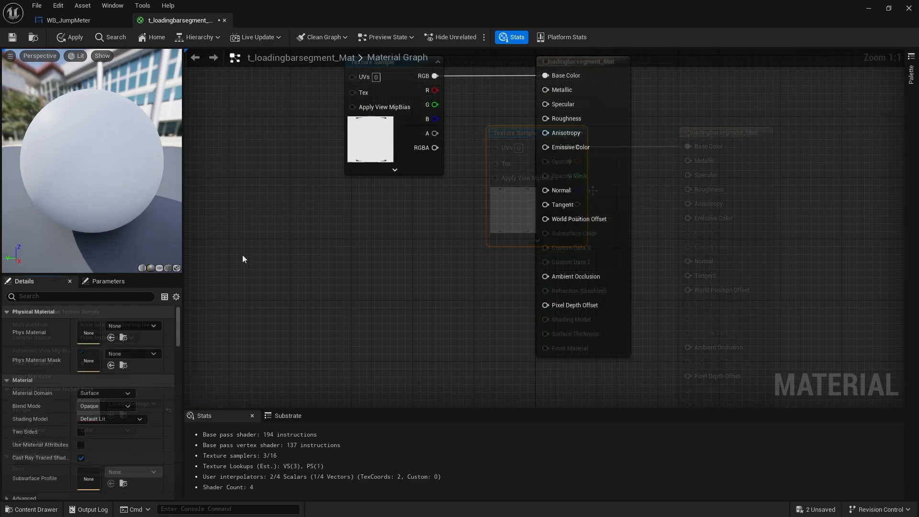
Set the Material Domain to User Interface and connect the Texture Sample's RGB output to Final Color.
{"action": "left_click", "coordinate": [602, 132]}
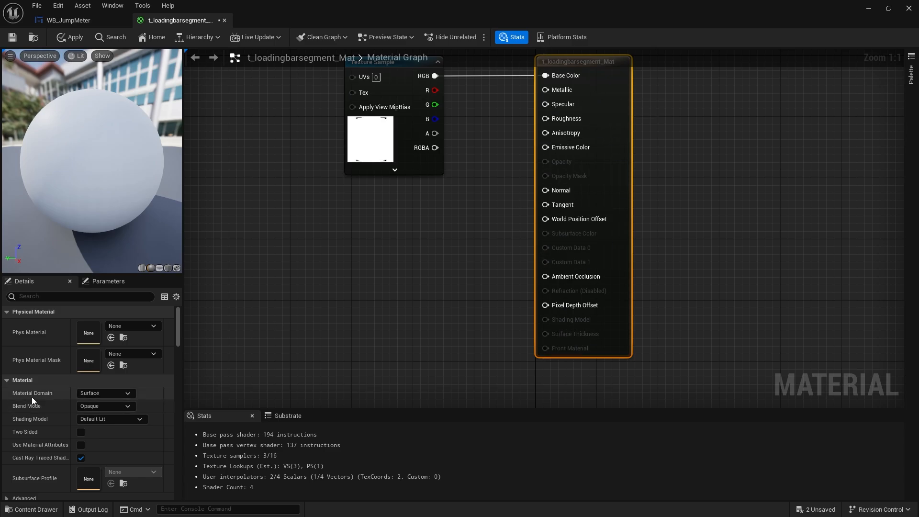
{"action": "left_click", "coordinate": [102, 394]}
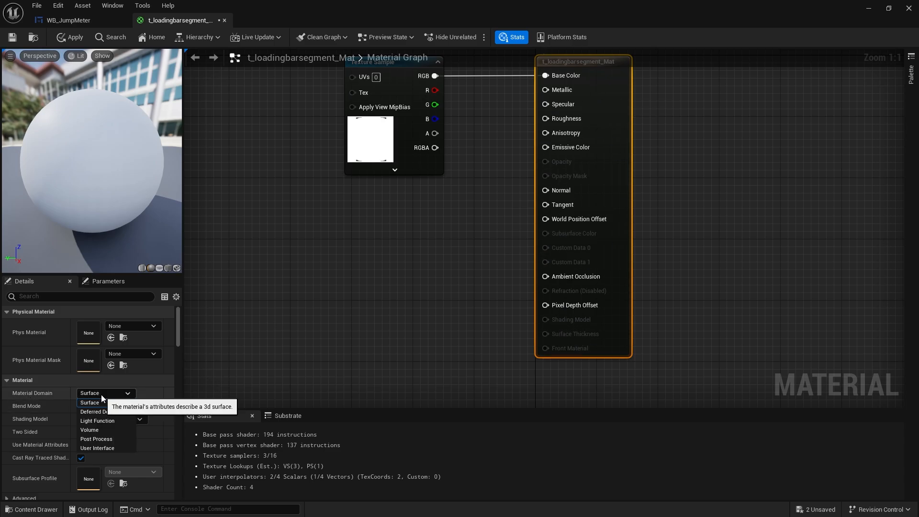
{"action": "left_click", "coordinate": [103, 447]}
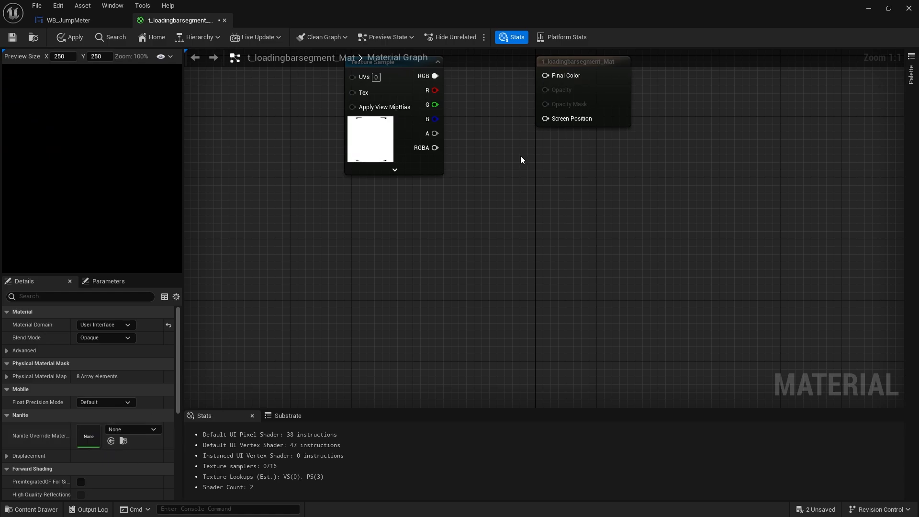
{"action": "right_click_drag", "start_coordinate": [520, 158], "coordinate": [496, 262]}
{"action": "left_click_drag", "start_coordinate": [410, 180], "coordinate": [520, 180]}
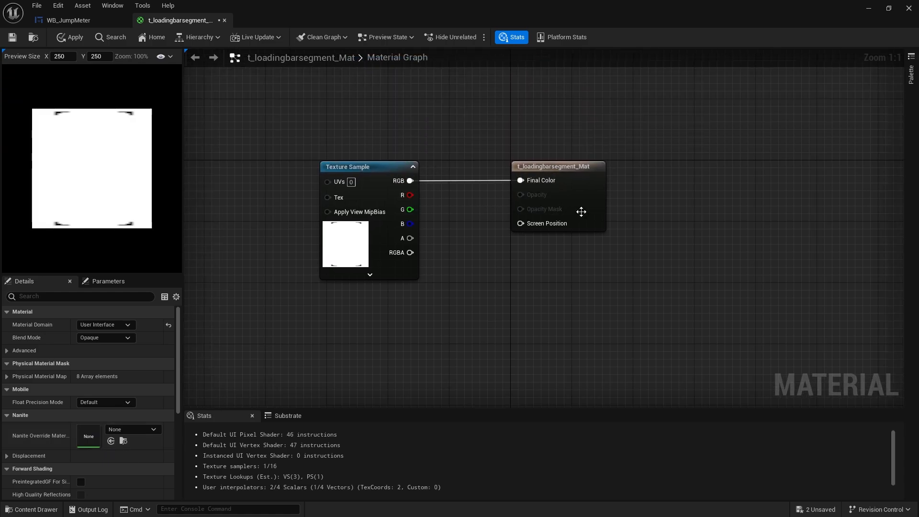
{"action": "left_click", "coordinate": [579, 211]}
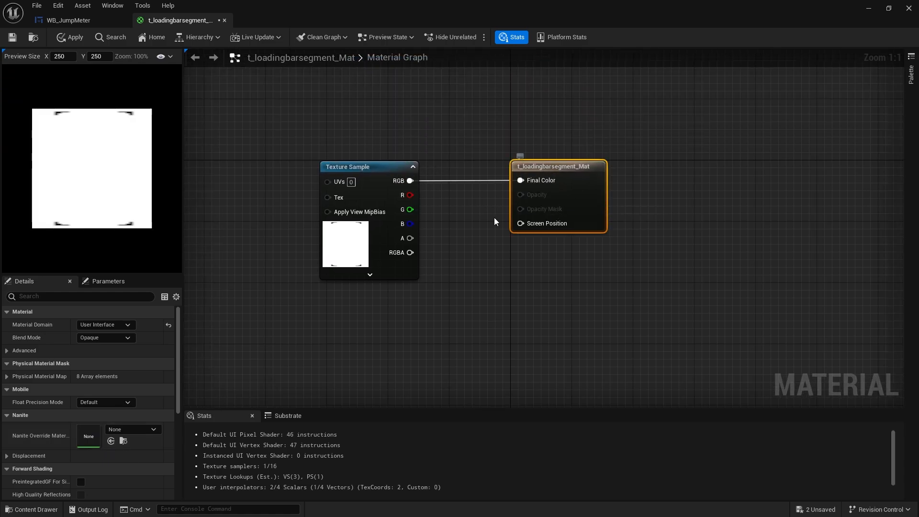
Set the material's Blend Mode to Masked and connect the Texture Sample's alpha output to Opacity Mask.
{"action": "left_click", "coordinate": [109, 337]}
{"action": "left_click", "coordinate": [111, 356]}
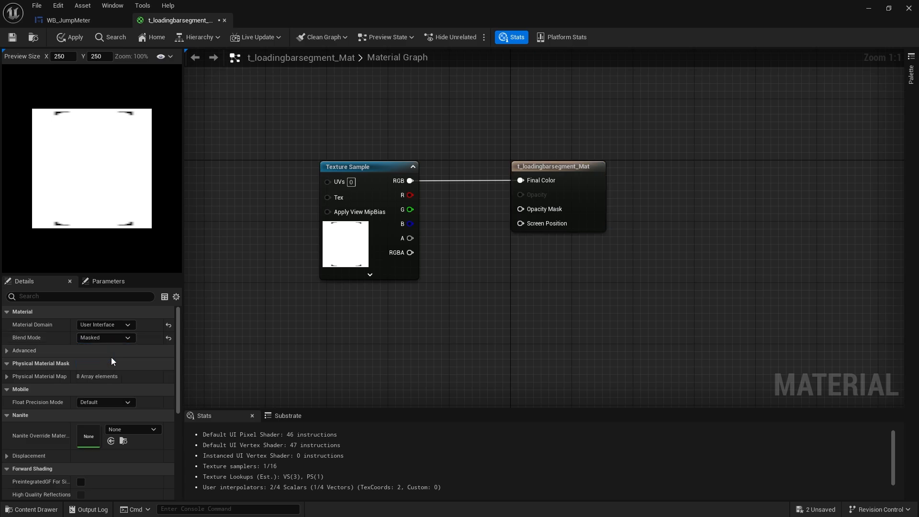
{"action": "left_click_drag", "start_coordinate": [410, 238], "coordinate": [520, 209]}
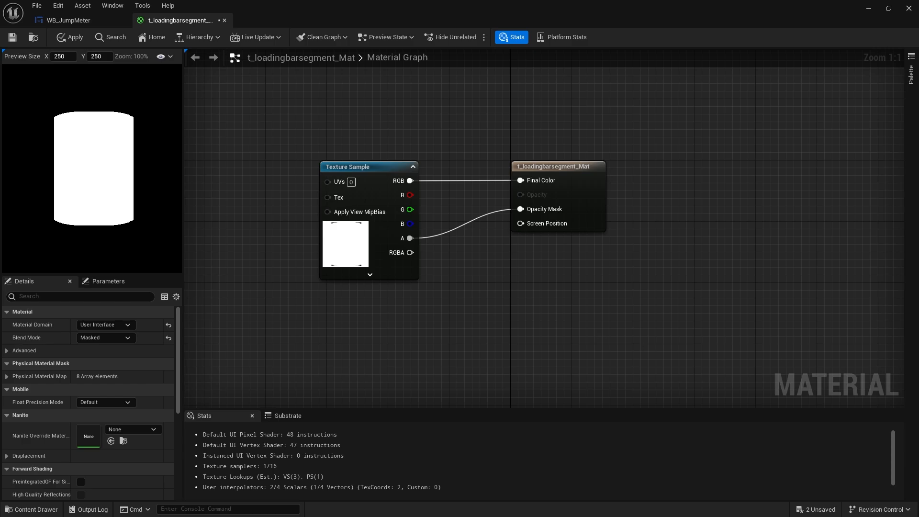
Switch to Photoshop, where the bar segment artboard is open.
{"action": "key", "text": "alt+Tab"}
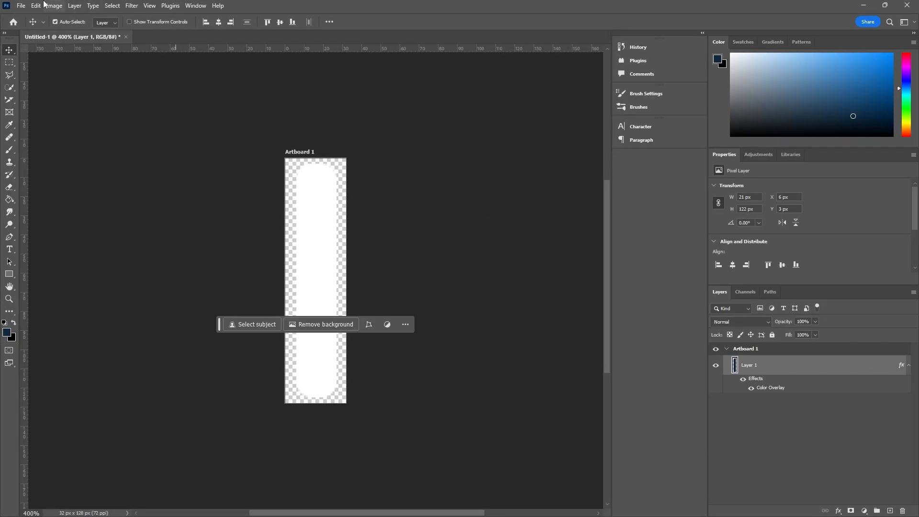
{"action": "left_click", "coordinate": [22, 6]}
{"action": "mouse_move", "coordinate": [58, 174]}
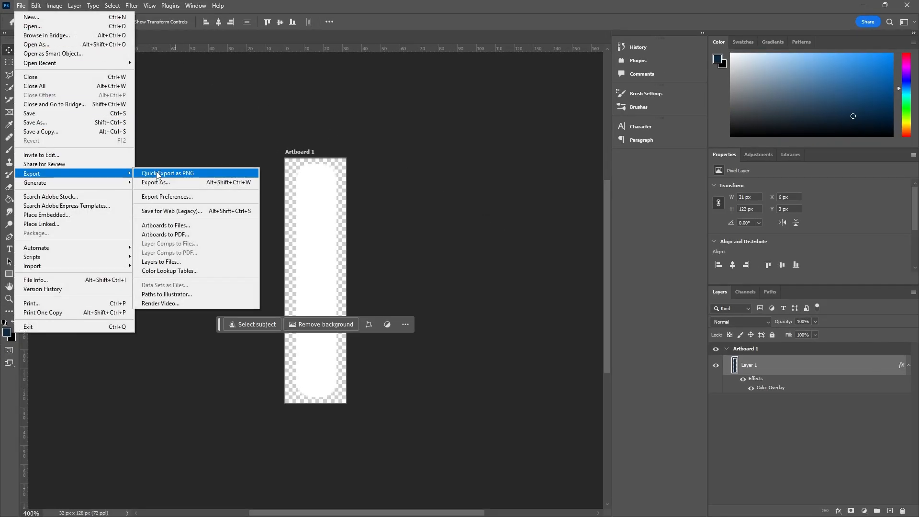
{"action": "left_click", "coordinate": [164, 173]}
{"action": "key", "text": "Return"}
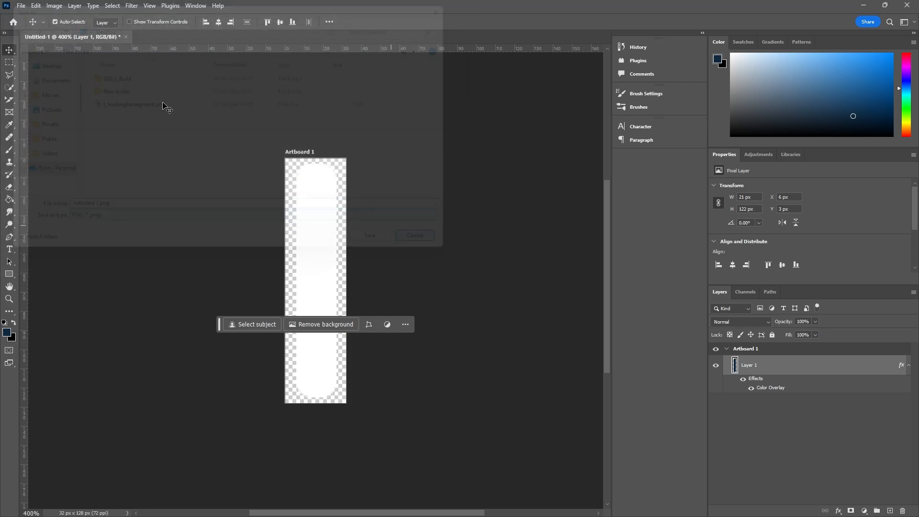
Export the artboard as a PNG with transparency to the Desktop, replacing the existing t_loadingbarsegment.png.
{"action": "left_click", "coordinate": [22, 5]}
{"action": "mouse_move", "coordinate": [115, 173]}
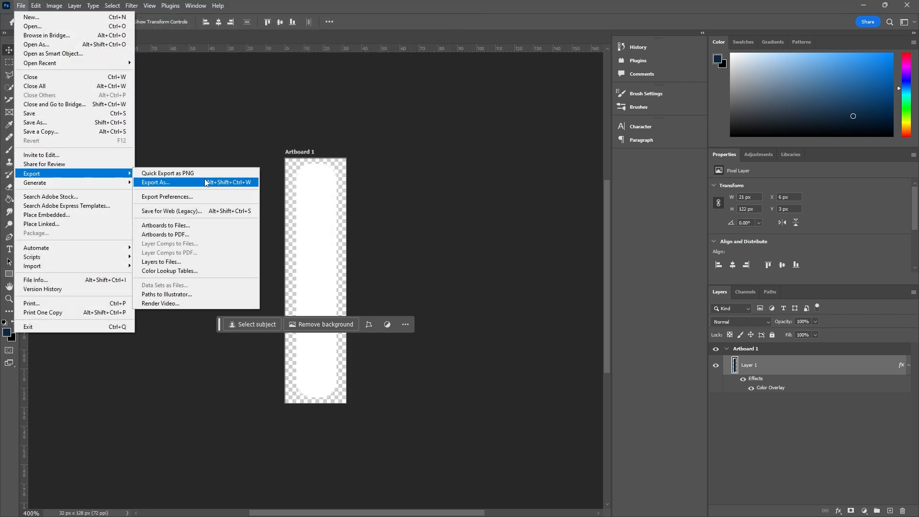
{"action": "left_click", "coordinate": [209, 183]}
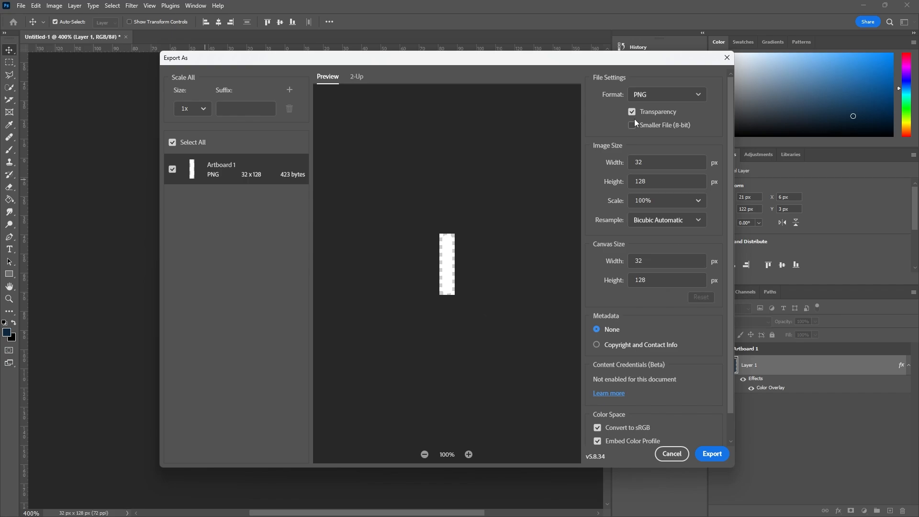
{"action": "left_click", "coordinate": [712, 454]}
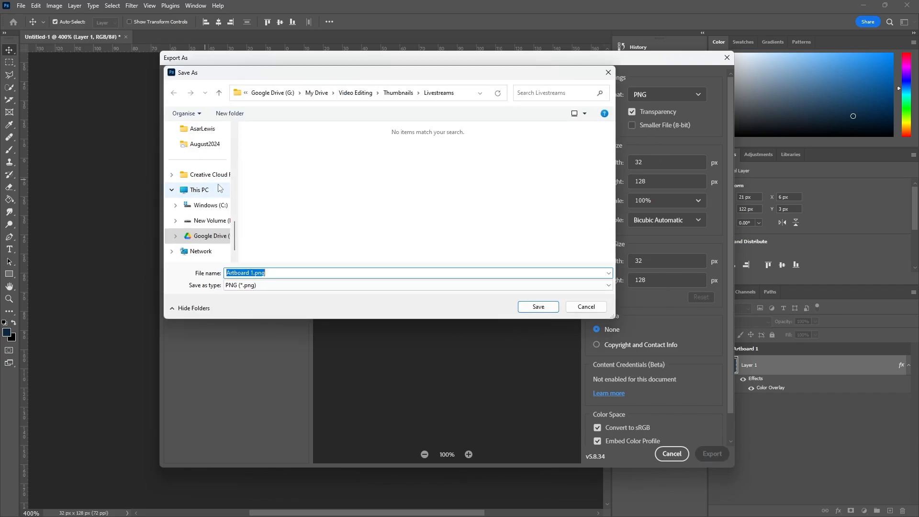
{"action": "scroll", "coordinate": [189, 185], "scroll_direction": "up", "scroll_amount": 6}
{"action": "left_click", "coordinate": [200, 144]}
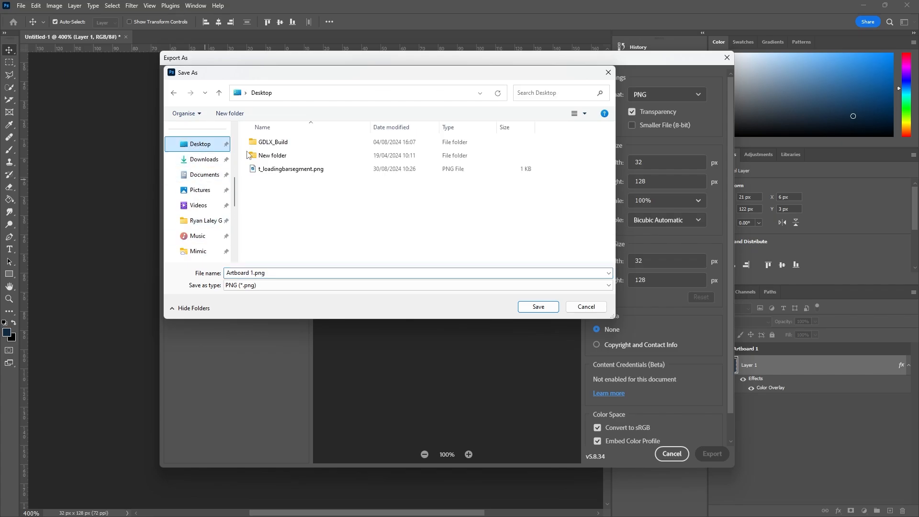
{"action": "left_click", "coordinate": [291, 168]}
{"action": "left_click", "coordinate": [528, 306]}
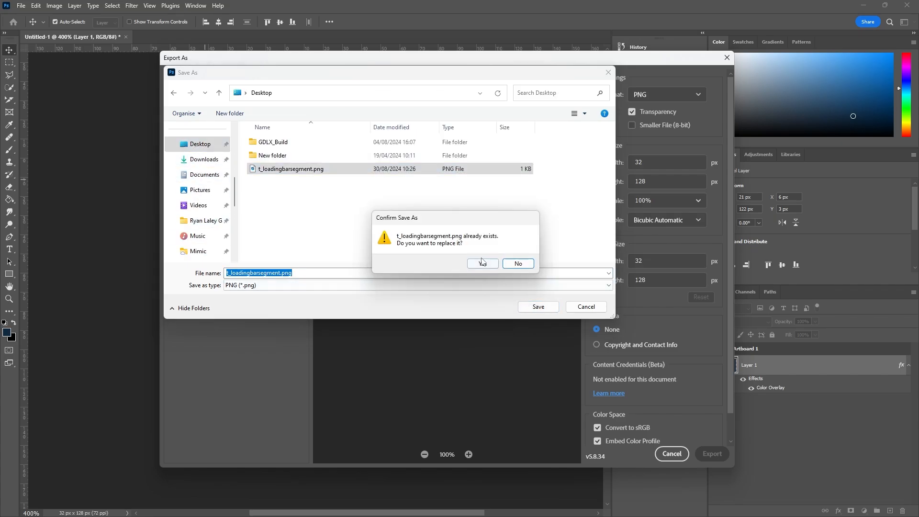
{"action": "left_click", "coordinate": [480, 261]}
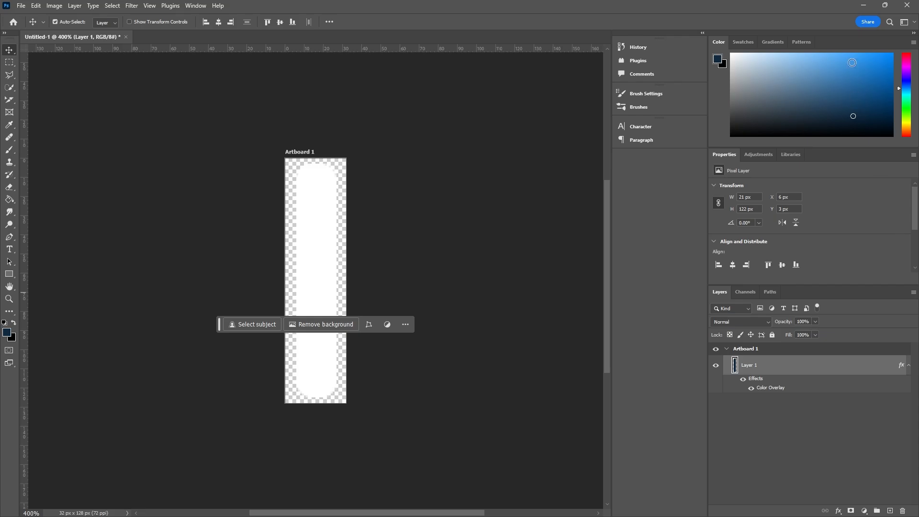
Switch back to the Unreal Editor and reimport the t_loadingbarsegment texture from its source file.
{"action": "left_click", "coordinate": [855, 11]}
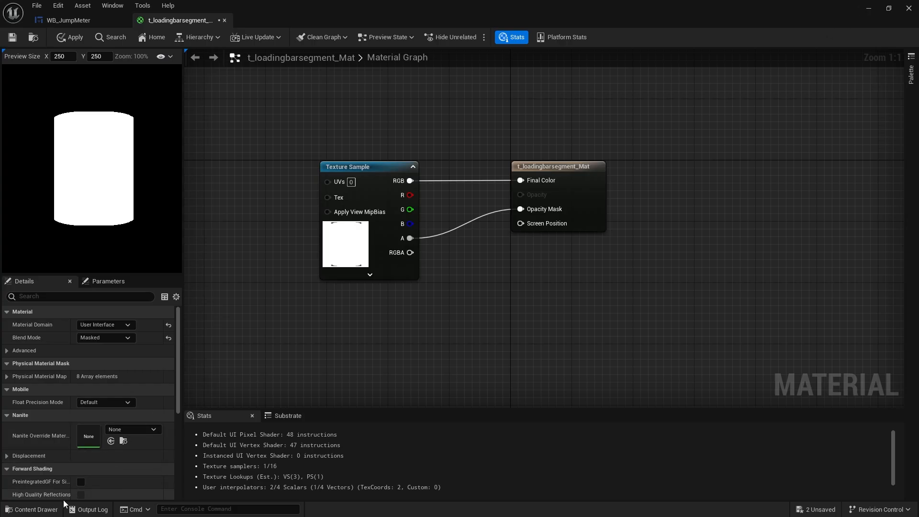
{"action": "left_click", "coordinate": [31, 509]}
{"action": "right_click", "coordinate": [524, 369]}
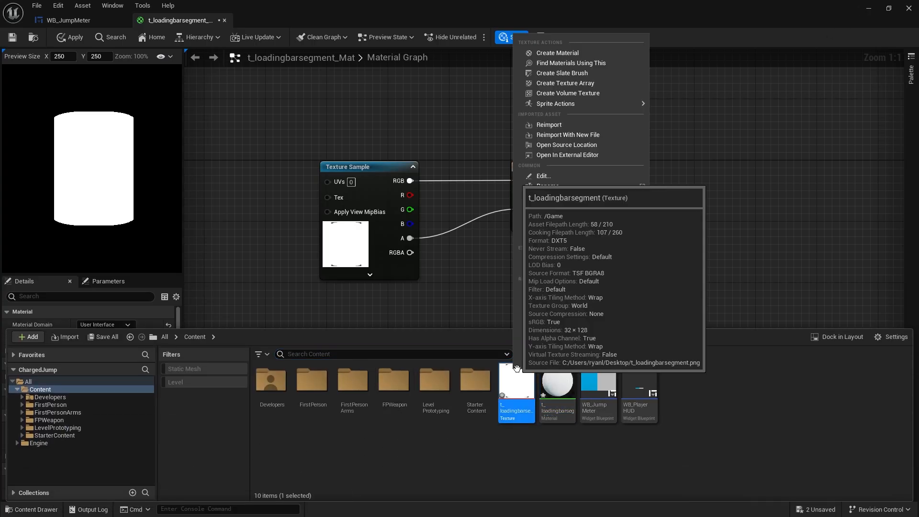
{"action": "left_click", "coordinate": [553, 128]}
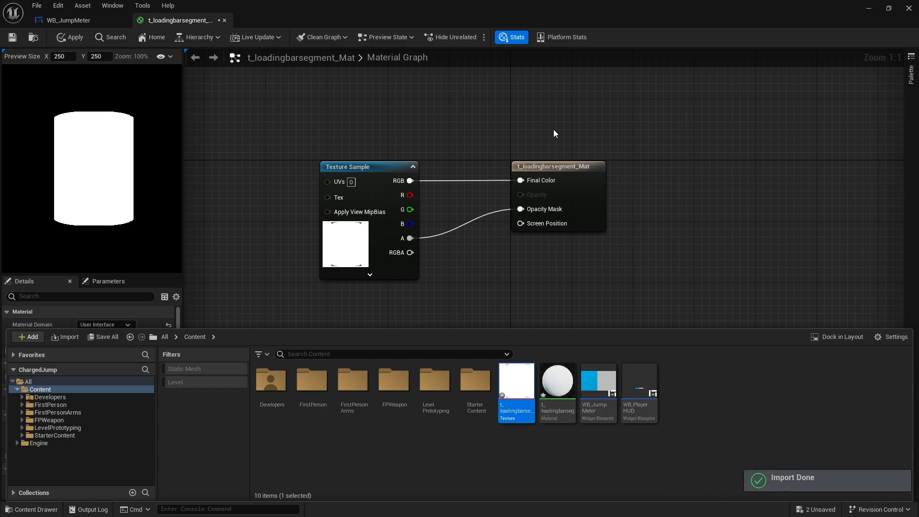
{"action": "right_click_drag", "start_coordinate": [449, 283], "coordinate": [529, 253]}
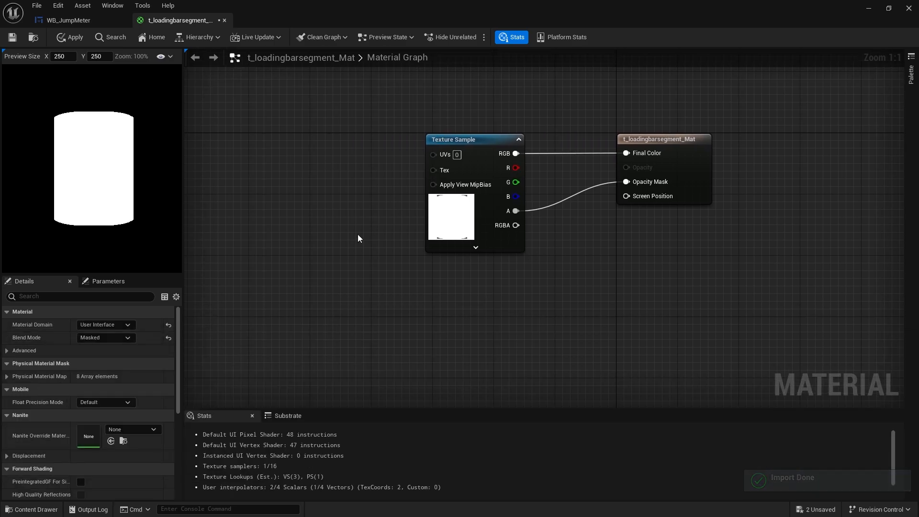
Open the t_loadingbarsegment texture to examine its shape and transparency, and close it again.
{"action": "left_click", "coordinate": [32, 509]}
{"action": "double_click", "coordinate": [516, 370]}
{"action": "scroll", "coordinate": [339, 282], "scroll_direction": "up", "scroll_amount": 6}
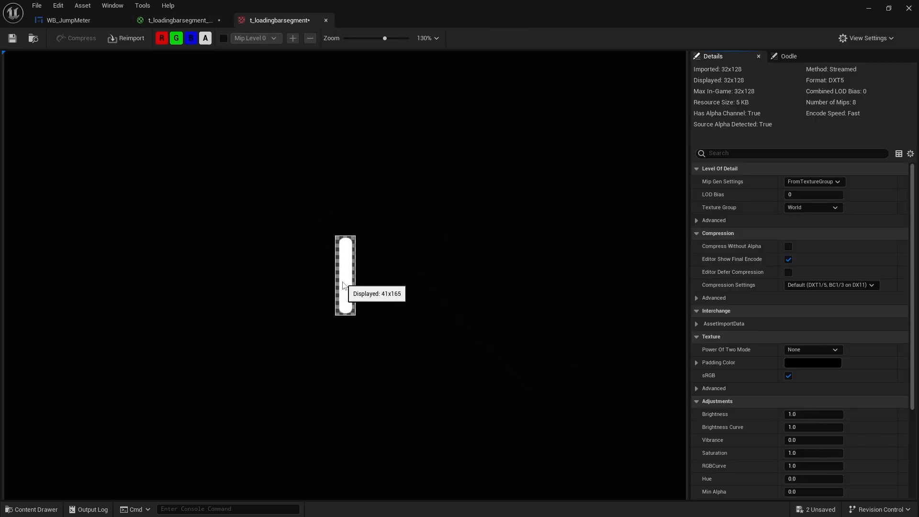
{"action": "left_click", "coordinate": [326, 20]}
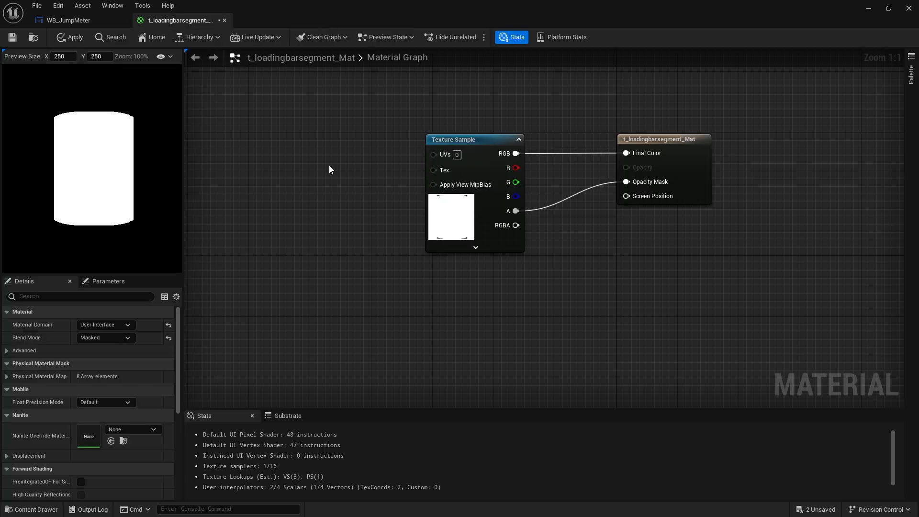
Add a texture coordinate node with UTiling 10 and connect it to the Texture Sample's UVs input.
{"action": "right_click_drag", "start_coordinate": [329, 166], "coordinate": [368, 181]}
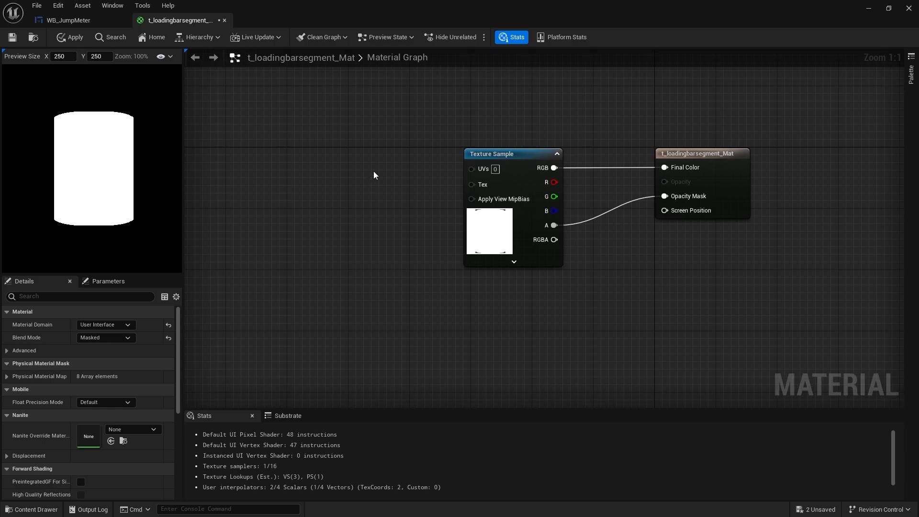
{"action": "key", "text": "u"}
{"action": "left_click", "coordinate": [308, 149]}
{"action": "left_click_drag", "start_coordinate": [364, 162], "coordinate": [455, 168]}
{"action": "left_click_drag", "start_coordinate": [357, 165], "coordinate": [341, 173]}
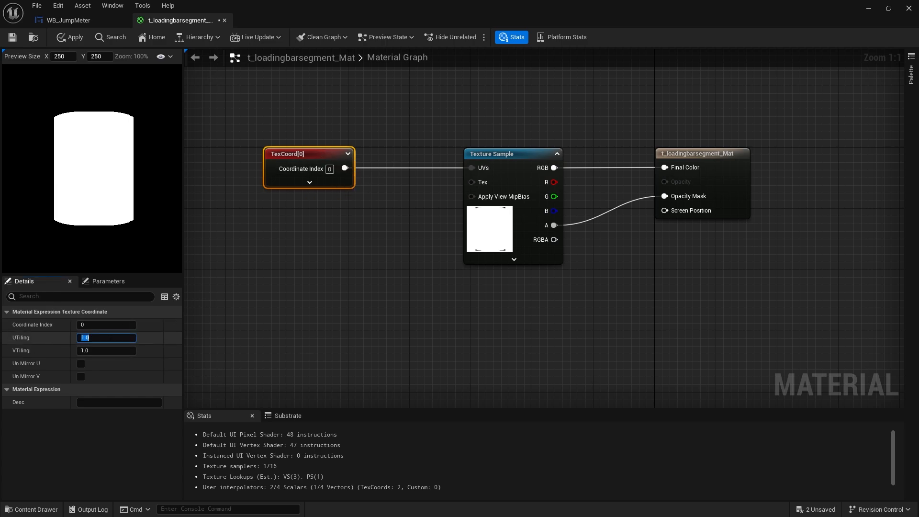
{"action": "type", "text": "10"}
{"action": "key", "text": "Return"}
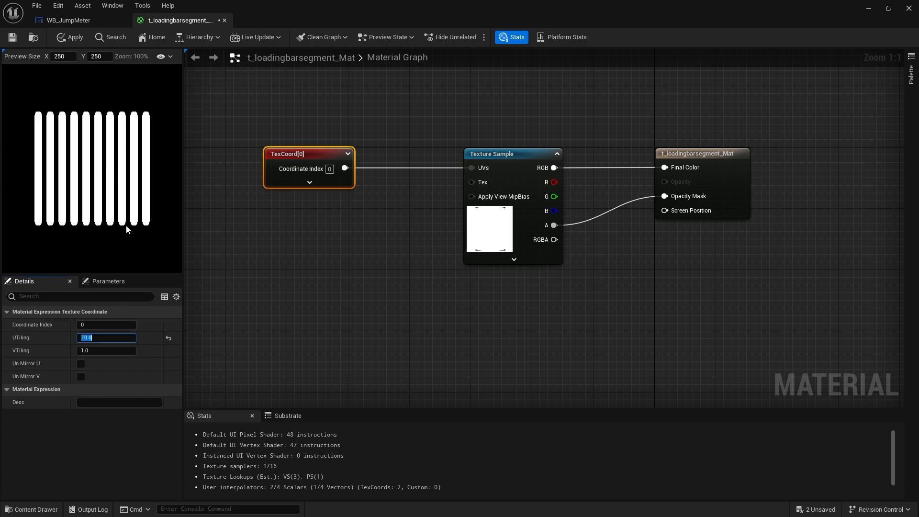
Try UTiling values of 100 and 20 on the texture coordinate node and return it to 10.
{"action": "type", "text": "100"}
{"action": "key", "text": "Return"}
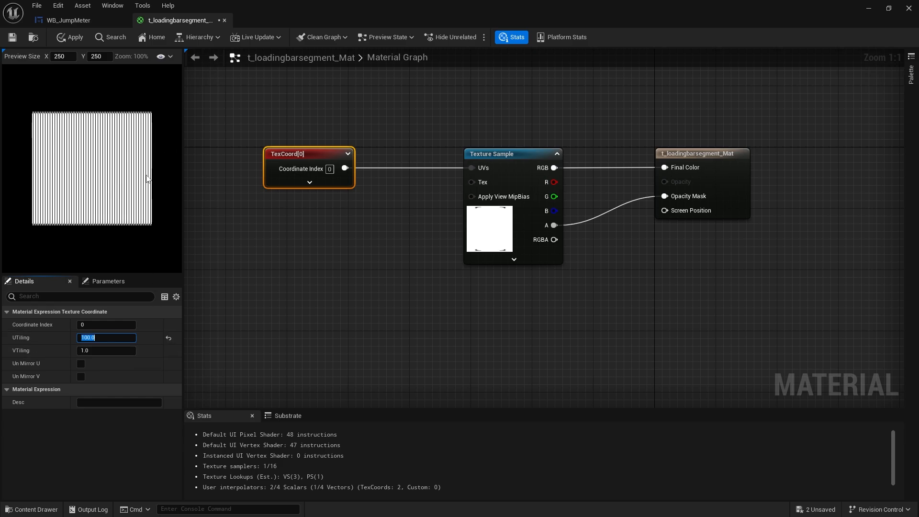
{"action": "type", "text": "20"}
{"action": "key", "text": "Return"}
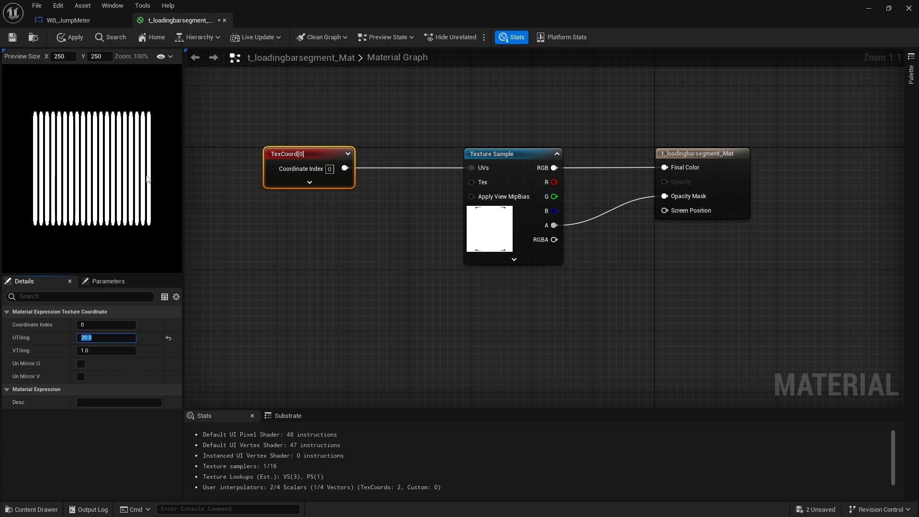
{"action": "type", "text": "10"}
{"action": "key", "text": "Return"}
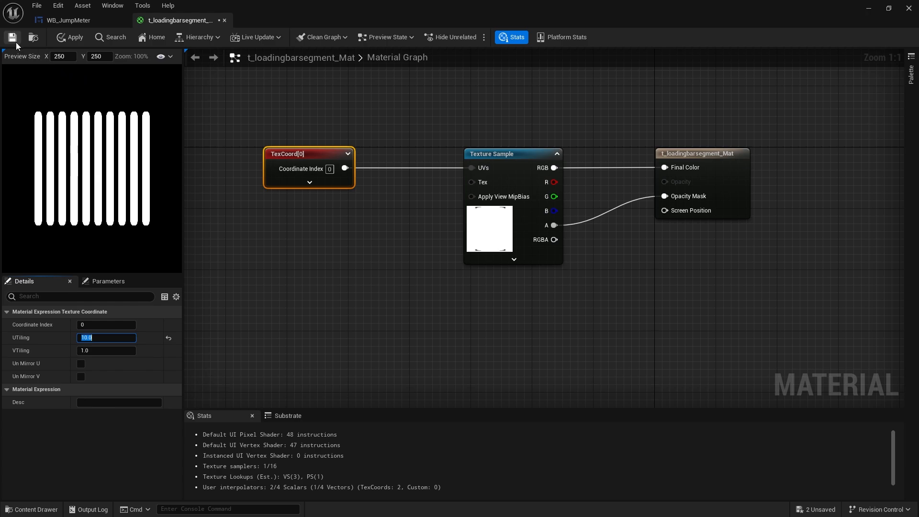
Apply and save the changes to t_loadingbarsegment_Mat and close the material.
{"action": "left_click", "coordinate": [65, 38]}
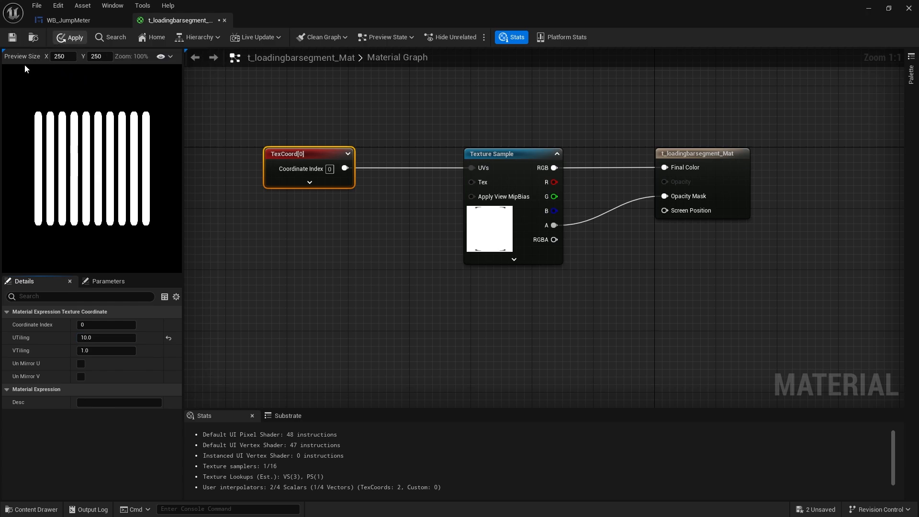
{"action": "key", "text": "ctrl+s"}
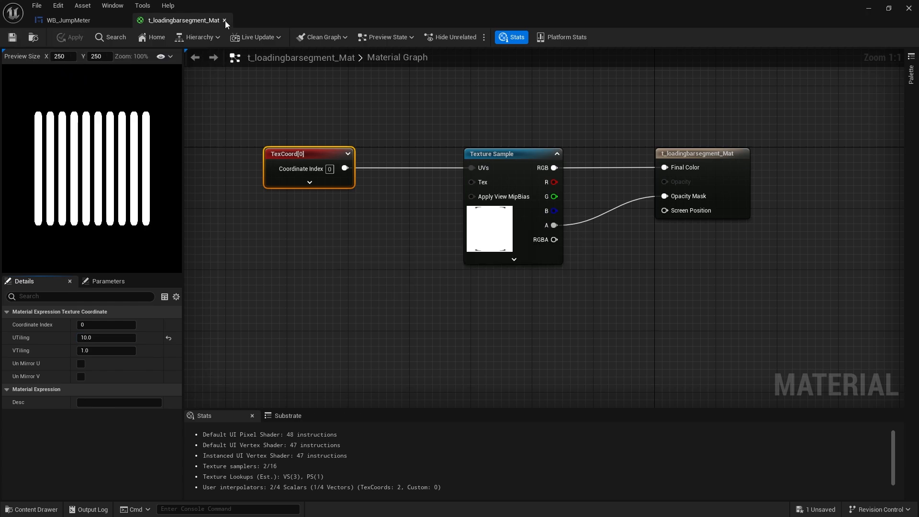
{"action": "left_click", "coordinate": [224, 21]}
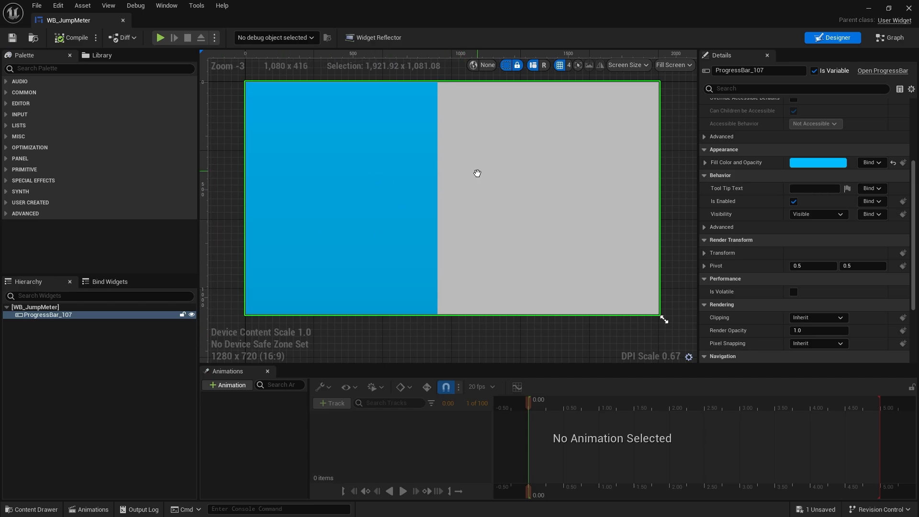
Assign t_loadingbarsegment_Mat as the Background Image in the style of the jump meter's progress bar.
{"action": "right_click_drag", "start_coordinate": [478, 172], "coordinate": [469, 177]}
{"action": "scroll", "coordinate": [736, 155], "scroll_direction": "up", "scroll_amount": 5}
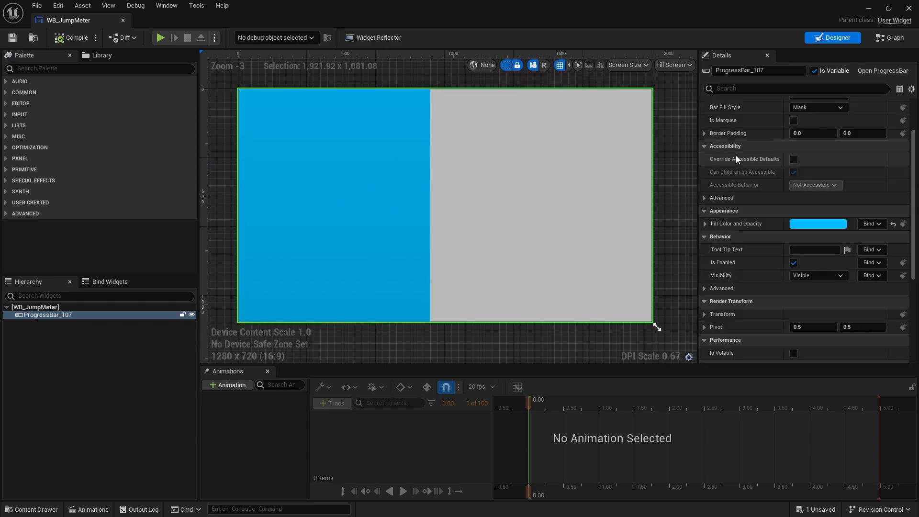
{"action": "left_click", "coordinate": [705, 116]}
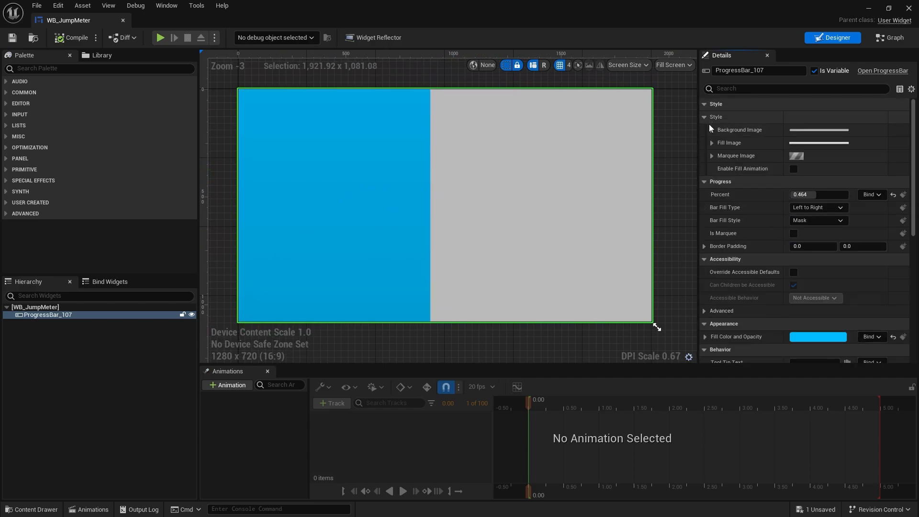
{"action": "left_click", "coordinate": [712, 130]}
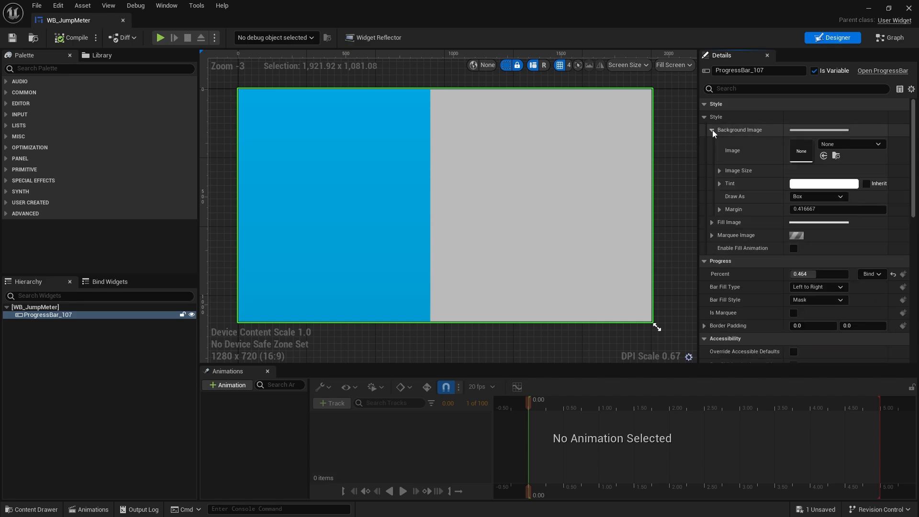
{"action": "left_click", "coordinate": [50, 509]}
{"action": "left_click_drag", "start_coordinate": [558, 378], "coordinate": [784, 182]}
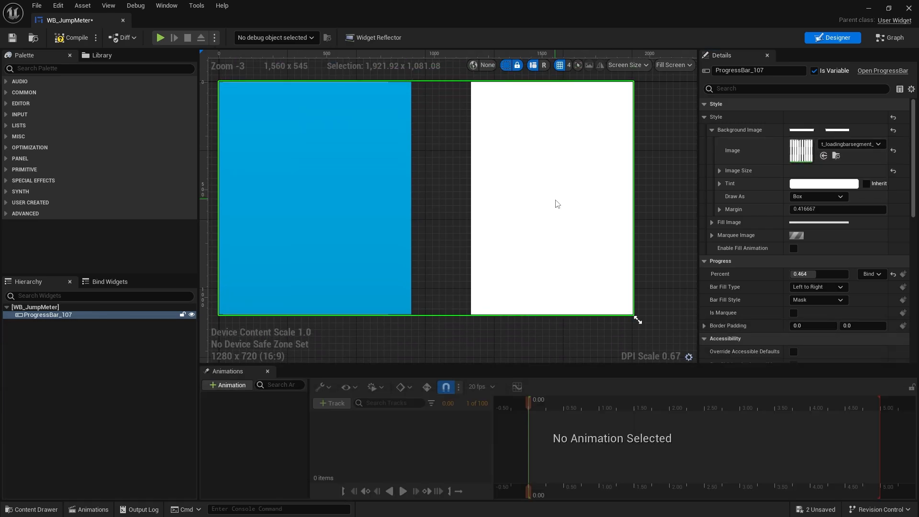
{"action": "scroll", "coordinate": [555, 203], "scroll_direction": "down", "scroll_amount": 2}
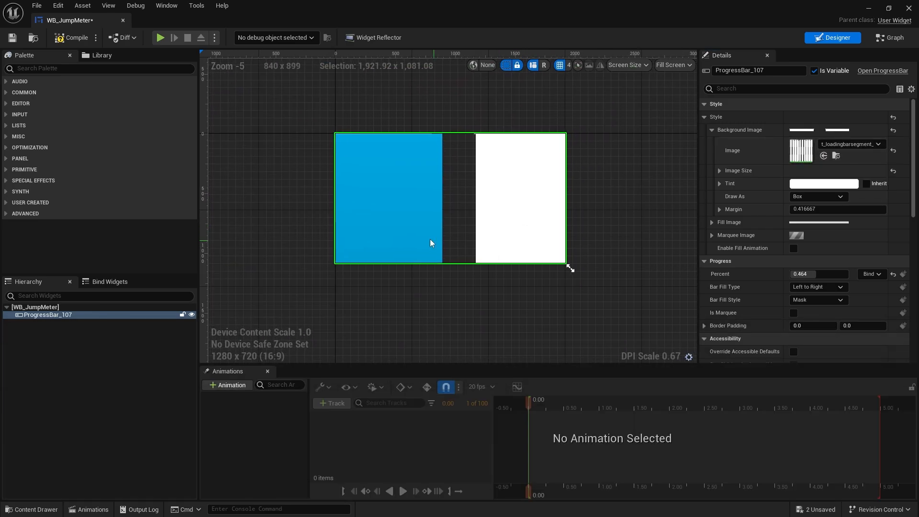
Try to assign the loading bar segment material as the progress bar's Fill Image.
{"action": "key", "text": "ctrl+space"}
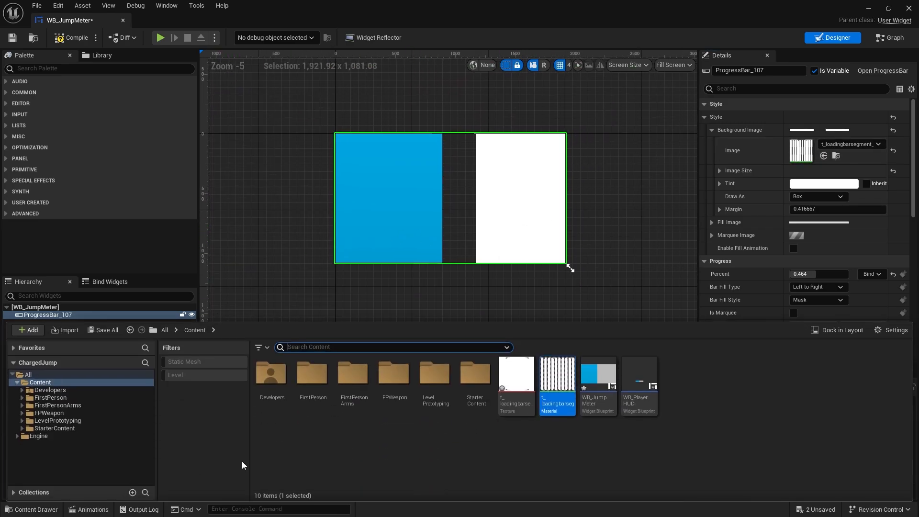
{"action": "left_click", "coordinate": [549, 428]}
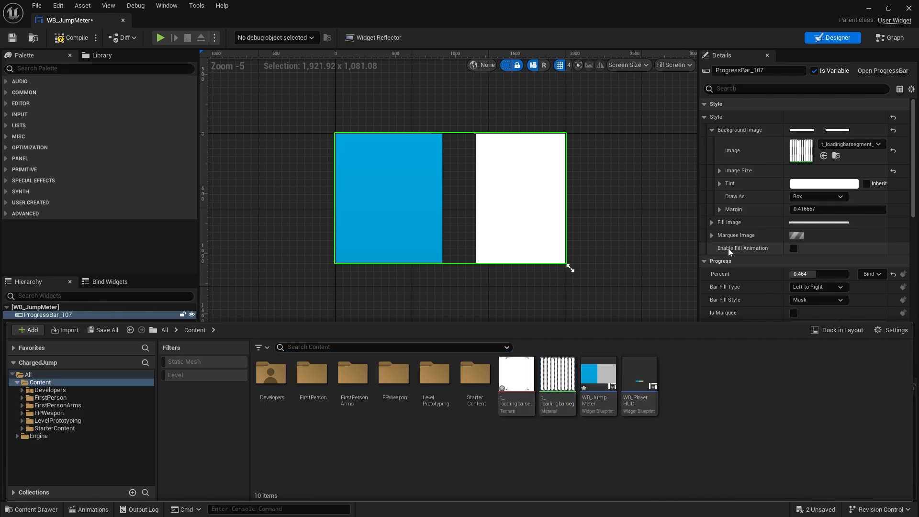
{"action": "left_click", "coordinate": [711, 130]}
{"action": "left_click", "coordinate": [712, 143]}
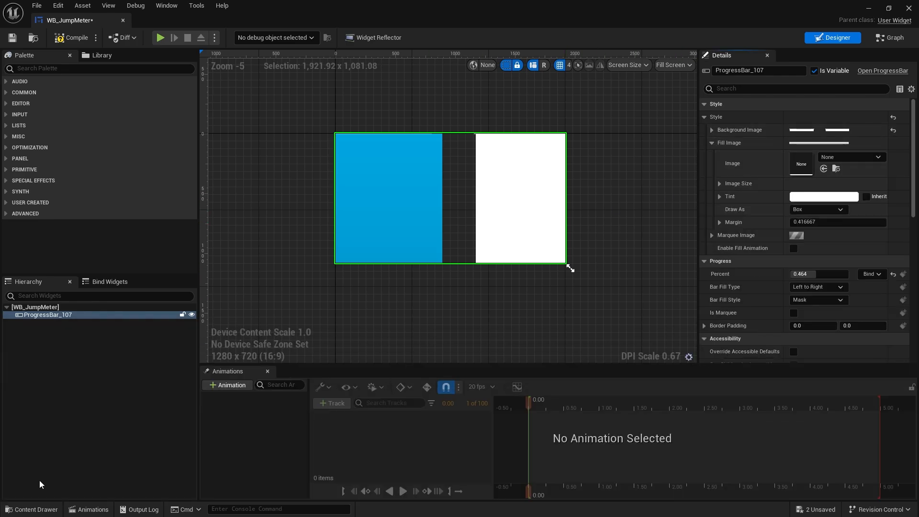
{"action": "left_click", "coordinate": [35, 511]}
{"action": "left_click_drag", "start_coordinate": [556, 378], "coordinate": [800, 163]}
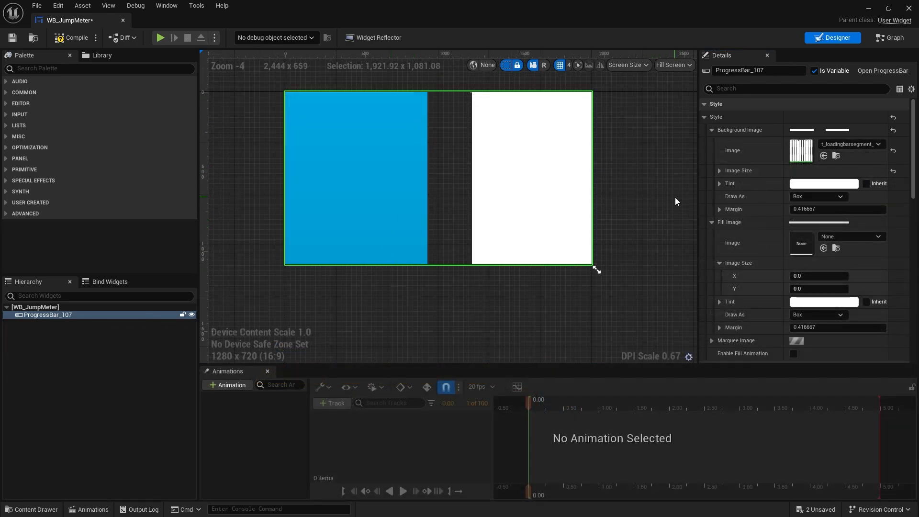
Set Draw As to Image for both the Background Image and the Fill Image of the jump meter's progress bar.
{"action": "left_click", "coordinate": [817, 196]}
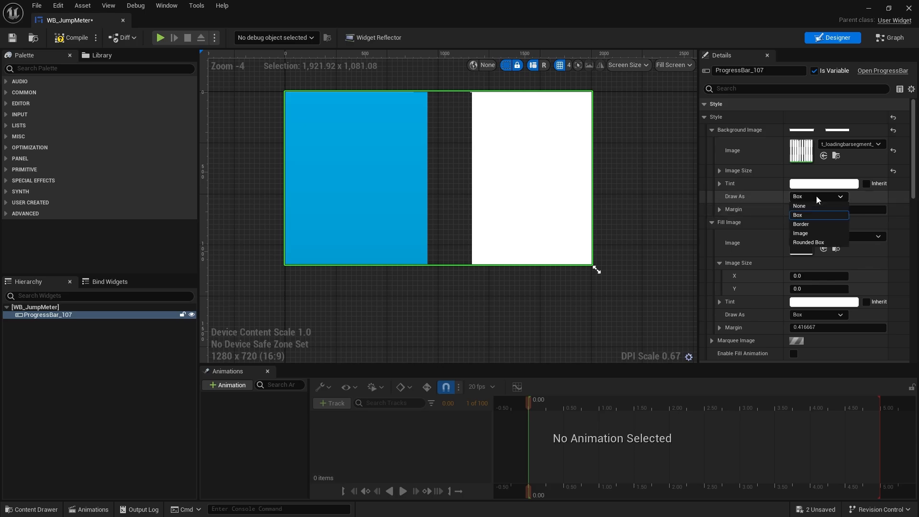
{"action": "left_click", "coordinate": [806, 233]}
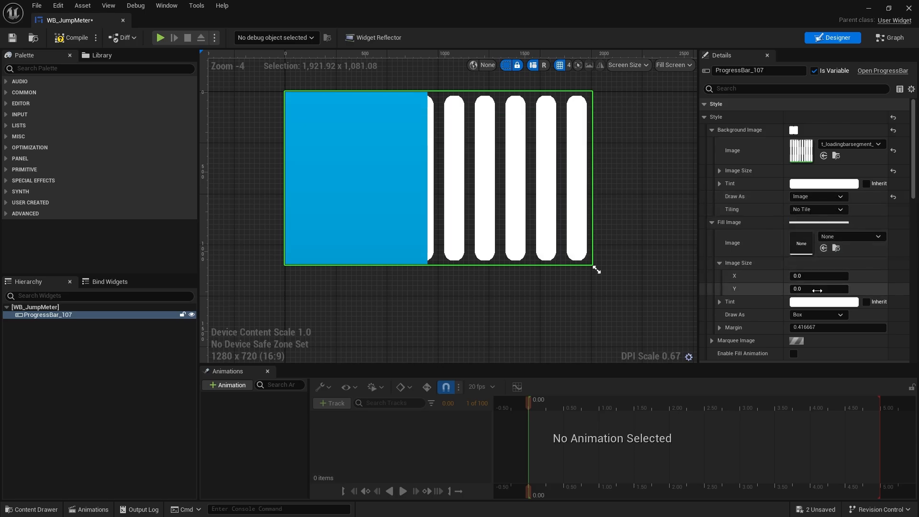
{"action": "left_click", "coordinate": [807, 314]}
{"action": "left_click", "coordinate": [807, 355]}
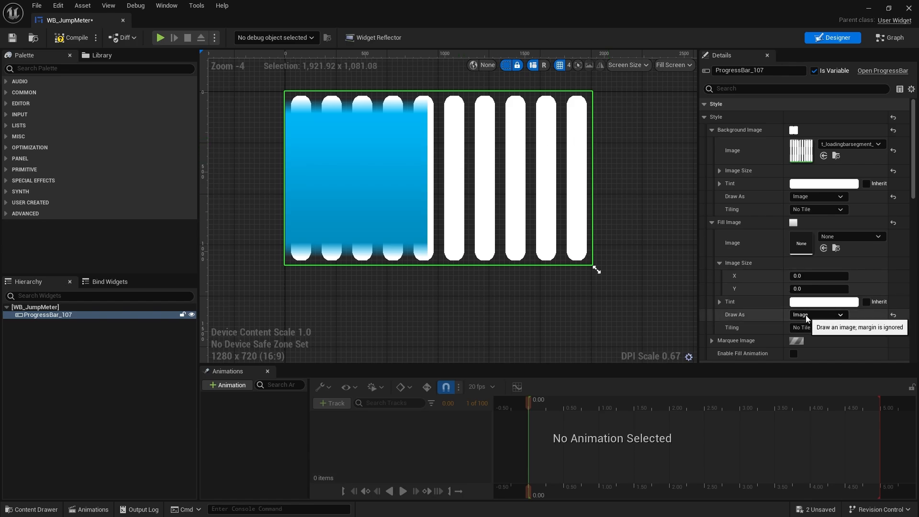
Assign the t_loadingbarsegment_Mat material as the progress bar's Fill Image and set its Percent to 0.12.
{"action": "left_click", "coordinate": [42, 509]}
{"action": "left_click", "coordinate": [557, 380]}
{"action": "left_click_drag", "start_coordinate": [557, 381], "coordinate": [802, 244]}
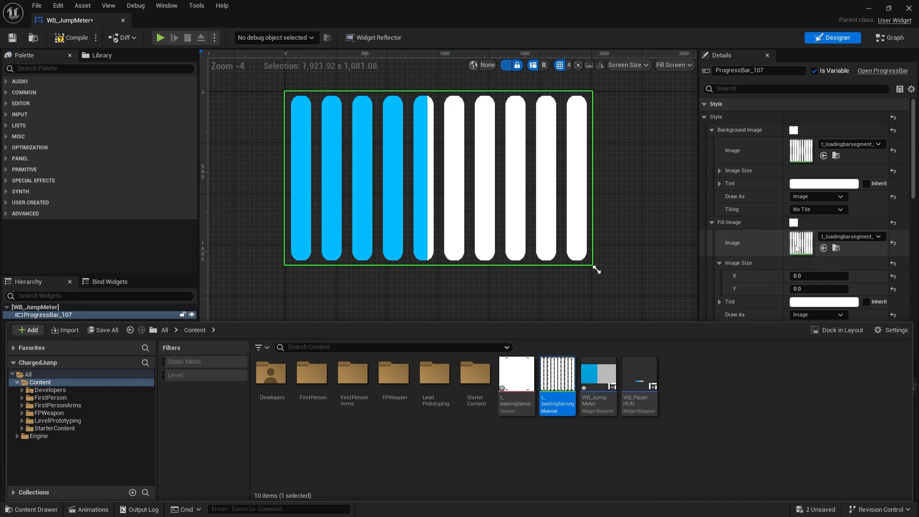
{"action": "scroll", "coordinate": [788, 239], "scroll_direction": "down", "scroll_amount": 5}
{"action": "left_click_drag", "start_coordinate": [817, 259], "coordinate": [797, 256]}
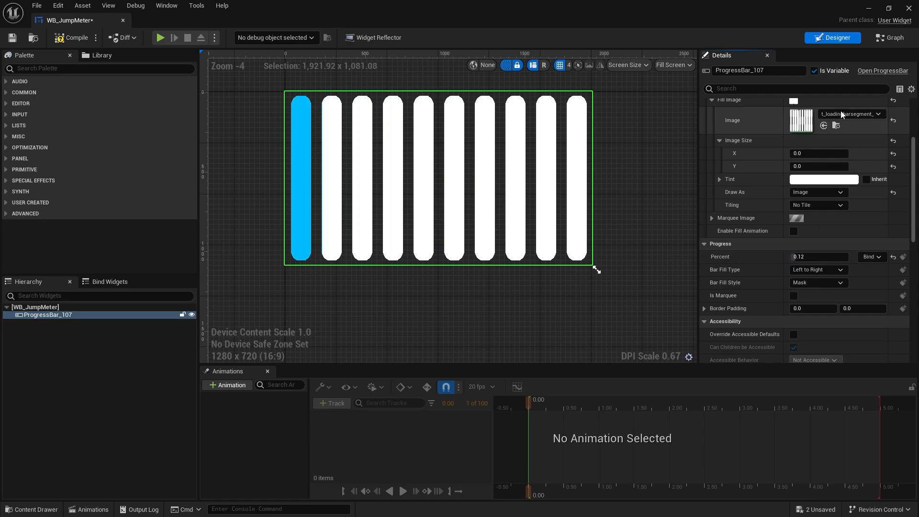
In the jump meter's event graph, multiply the Get Float Value node's return value by 10.
{"action": "left_click", "coordinate": [883, 40]}
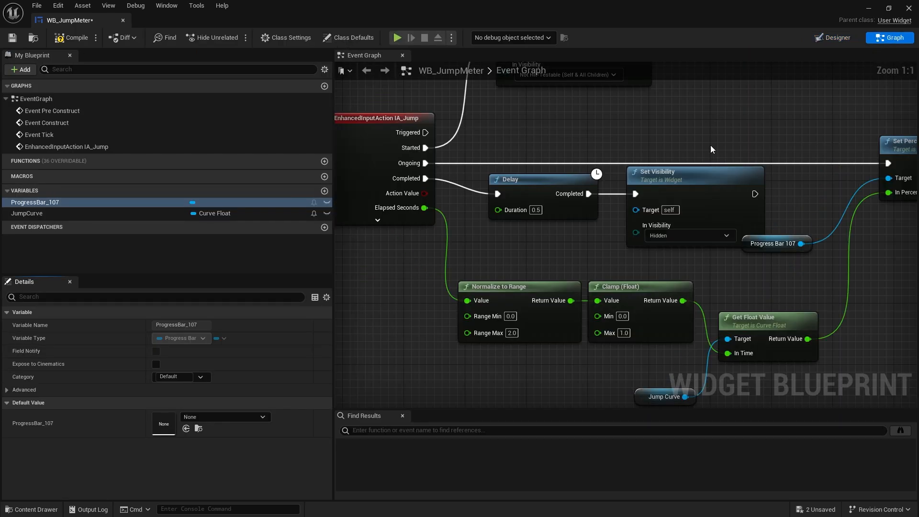
{"action": "right_click_drag", "start_coordinate": [767, 265], "coordinate": [721, 173]}
{"action": "right_click_drag", "start_coordinate": [792, 193], "coordinate": [723, 124]}
{"action": "left_click_drag", "start_coordinate": [614, 289], "coordinate": [644, 307]}
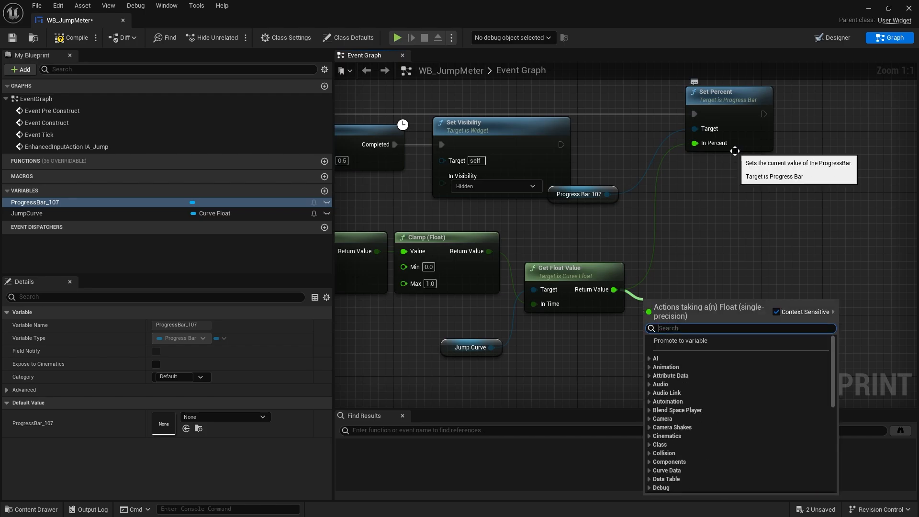
{"action": "type", "text": "*"}
{"action": "key", "text": "Return"}
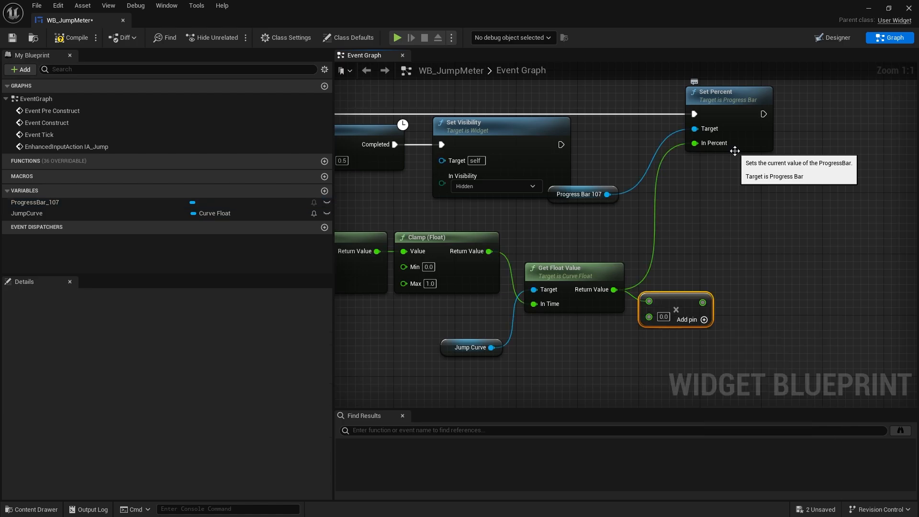
{"action": "right_click_drag", "start_coordinate": [681, 147], "coordinate": [615, 155]}
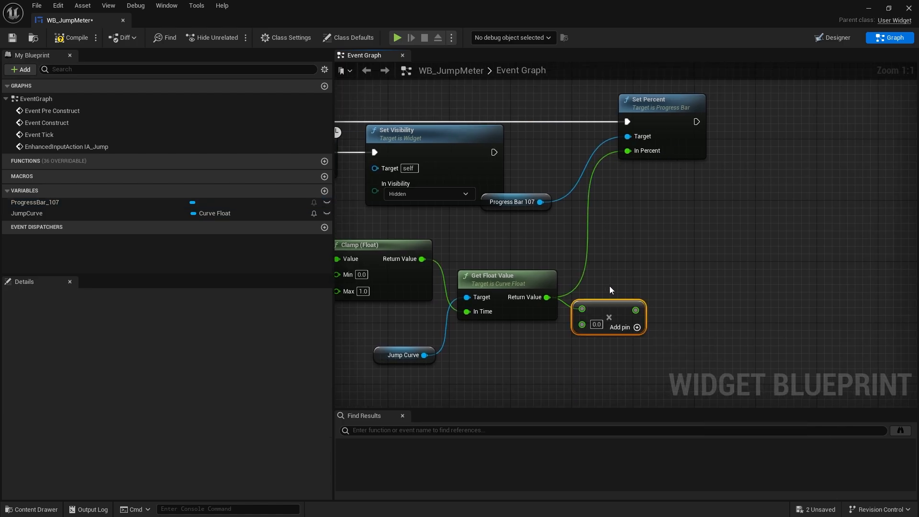
{"action": "left_click_drag", "start_coordinate": [609, 312], "coordinate": [609, 304]}
{"action": "left_click", "coordinate": [596, 317]}
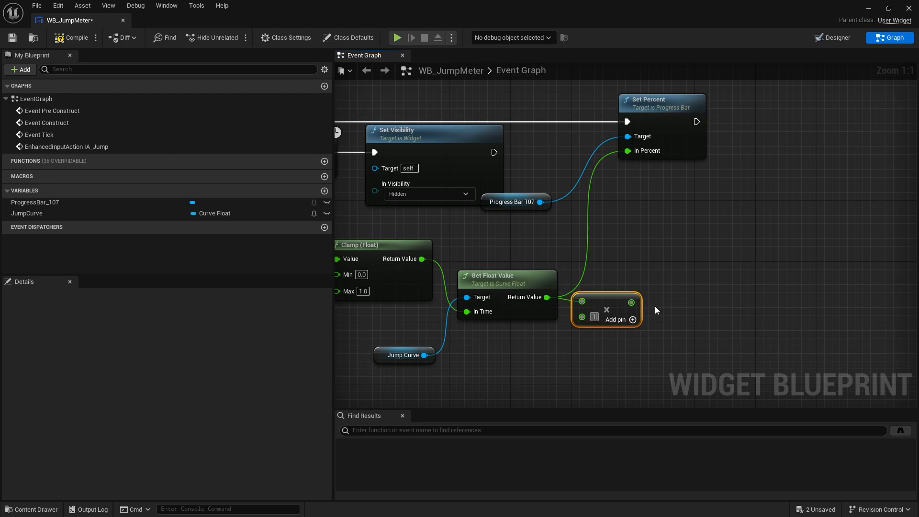
Feed the multiplication result into a Round node and convert the rounded integer to a float.
{"action": "left_click_drag", "start_coordinate": [639, 302], "coordinate": [668, 302]}
{"action": "type", "text": "round"}
{"action": "key", "text": "Return"}
{"action": "right_click_drag", "start_coordinate": [755, 312], "coordinate": [673, 299]}
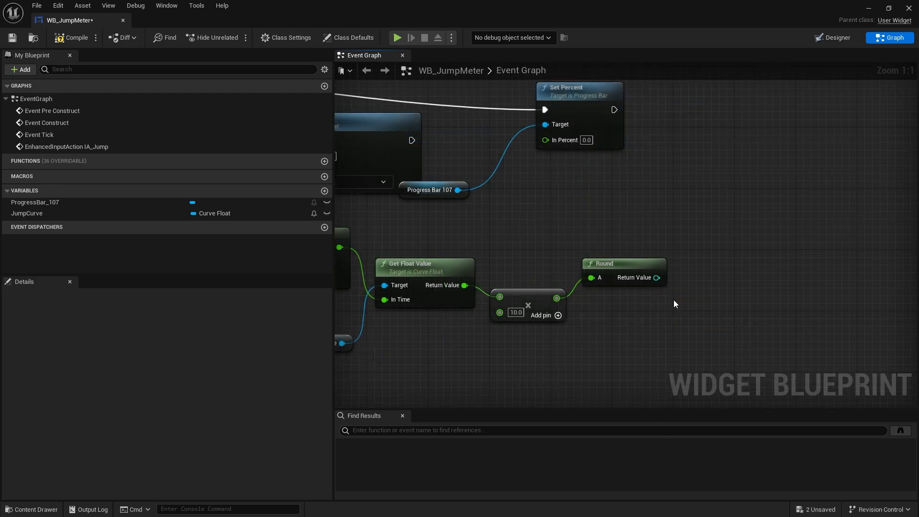
{"action": "left_click_drag", "start_coordinate": [648, 278], "coordinate": [676, 296]}
{"action": "type", "text": "float"}
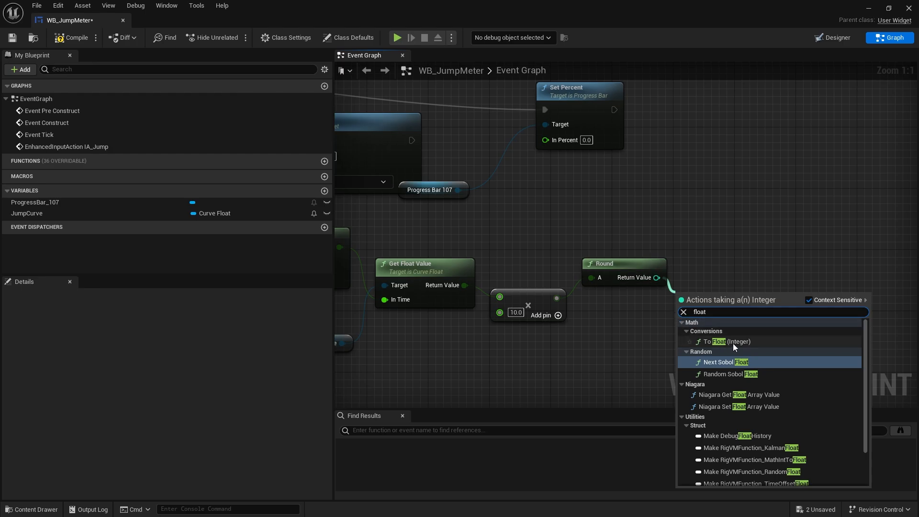
{"action": "left_click", "coordinate": [733, 342]}
Add a Divide node after the float conversion that divides the rounded value by 10.
{"action": "left_click_drag", "start_coordinate": [723, 297], "coordinate": [763, 260]}
{"action": "type", "text": "/"}
{"action": "key", "text": "Return"}
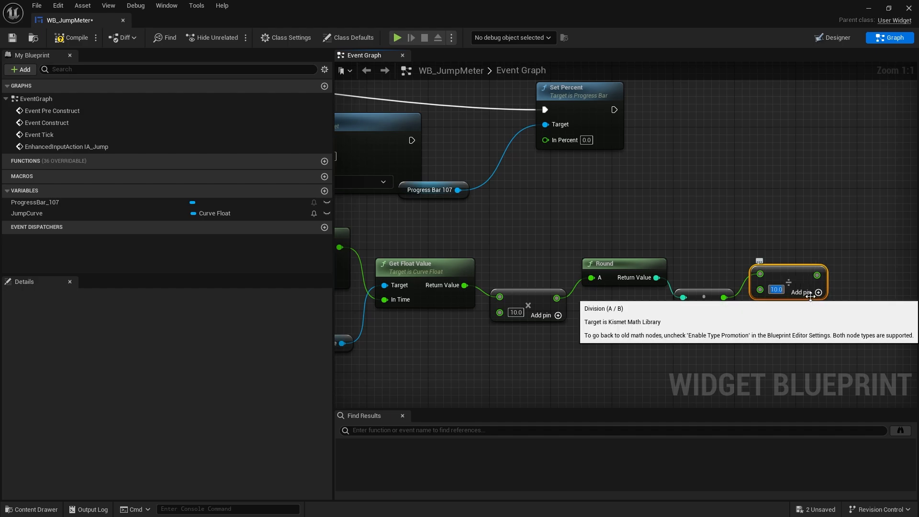
{"action": "left_click", "coordinate": [690, 334]}
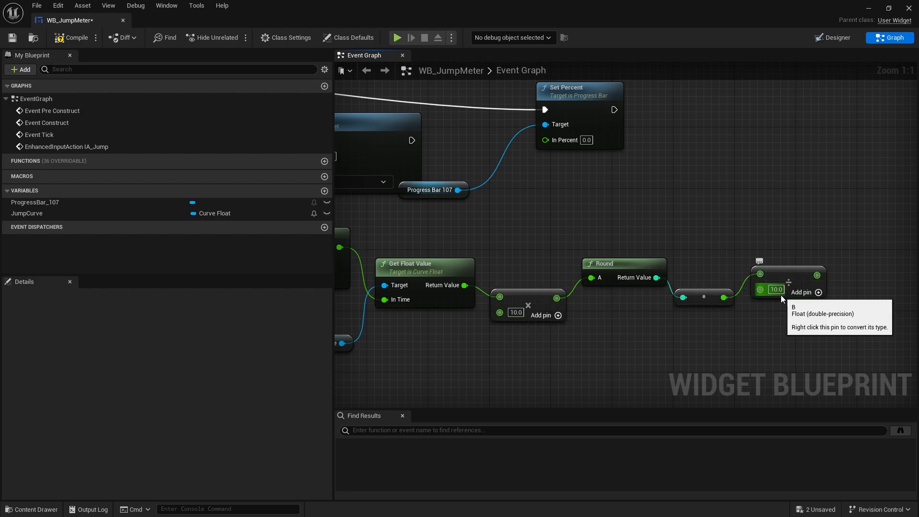
Connect the division result to the In Percent input of Set Percent, and compile and save the widget.
{"action": "left_click_drag", "start_coordinate": [817, 275], "coordinate": [548, 142]}
{"action": "left_click", "coordinate": [71, 38]}
{"action": "left_click", "coordinate": [12, 37]}
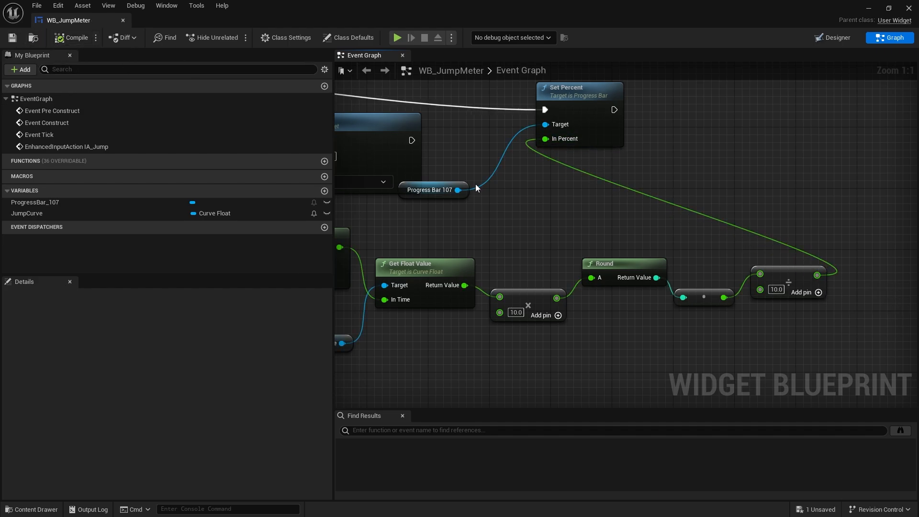
Play FirstPersonMap in the editor and perform several charged jumps to check the segmented jump meter, ending the play session when done.
{"action": "left_click", "coordinate": [869, 9]}
{"action": "left_click", "coordinate": [233, 37]}
{"action": "key", "text": "space"}
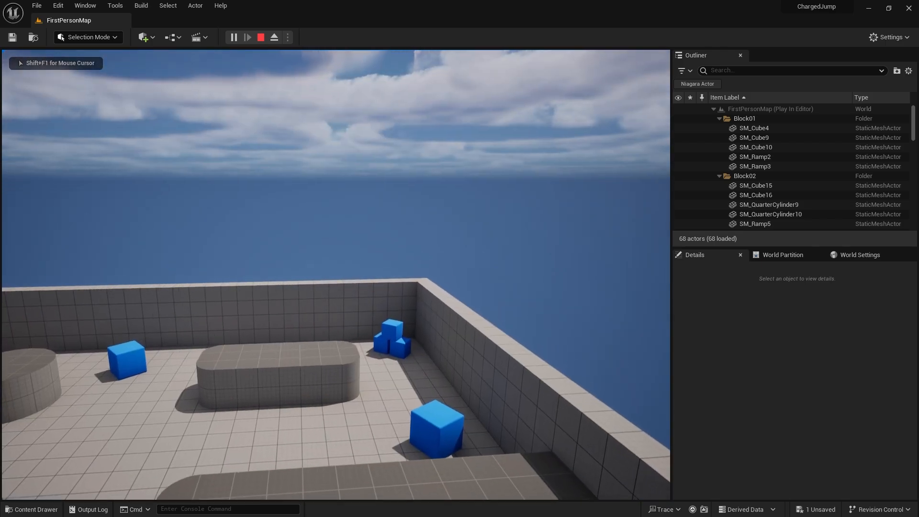
{"action": "key", "text": "space"}
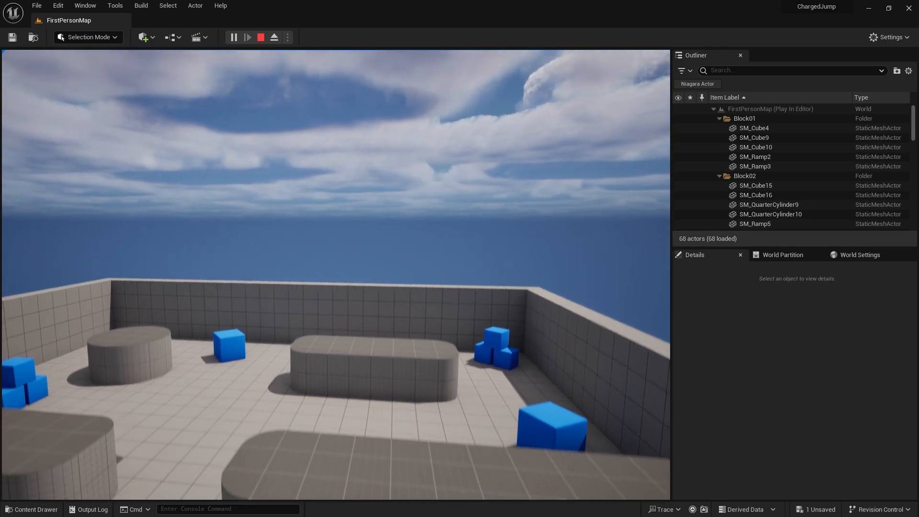
{"action": "key", "text": "space"}
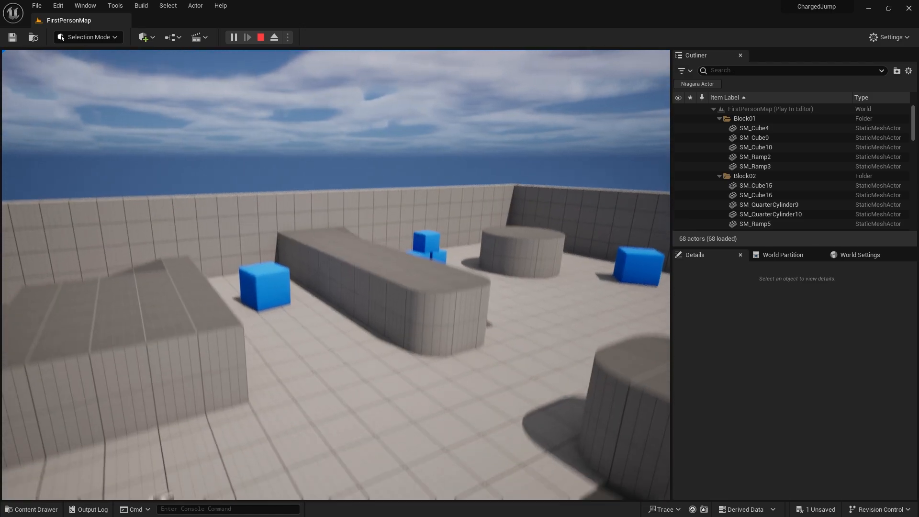
{"action": "key", "text": "w"}
{"action": "key", "text": "w"}
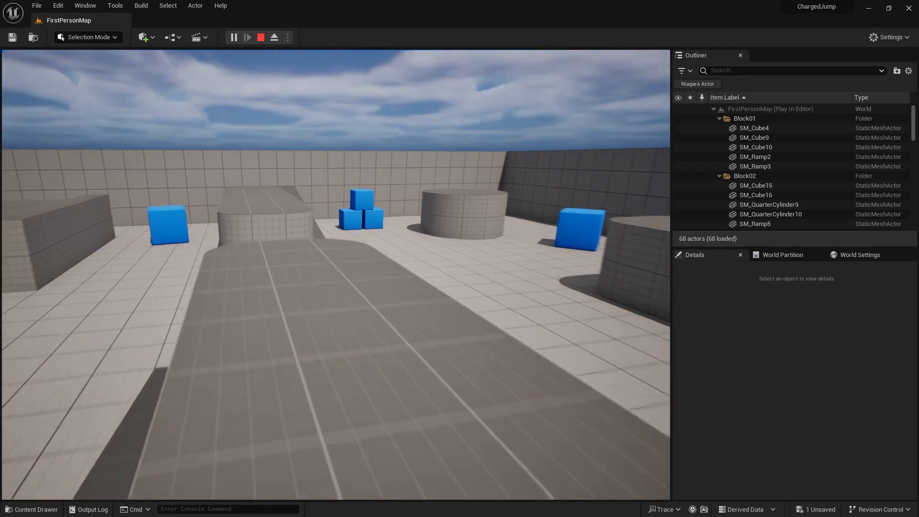
{"action": "key", "text": "space"}
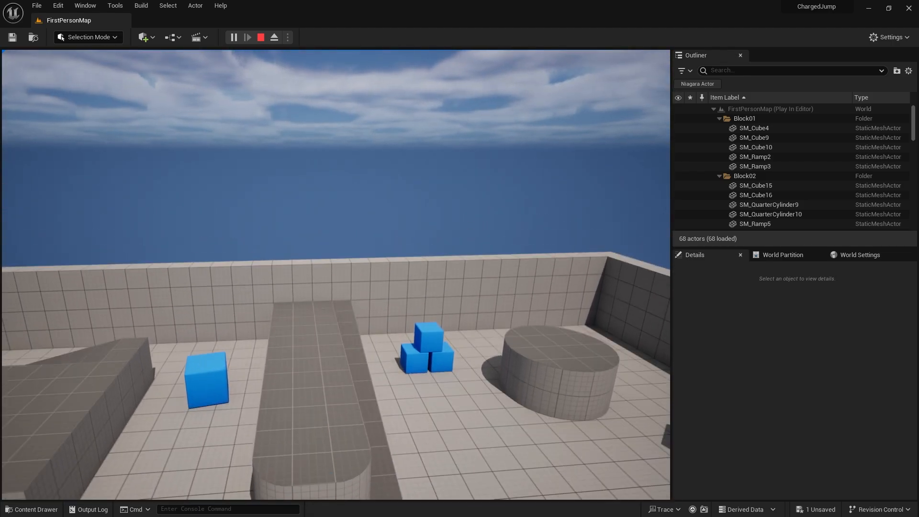
{"action": "key", "text": "space"}
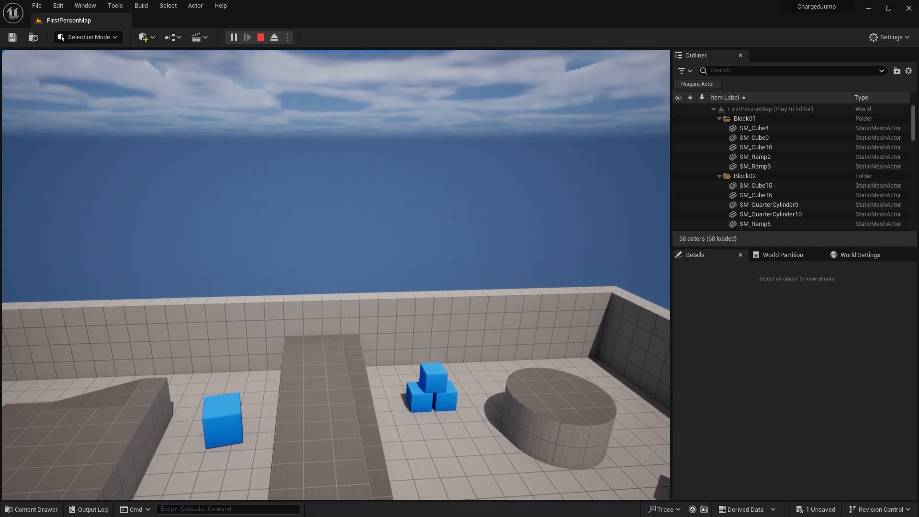
{"action": "key", "text": "Escape"}
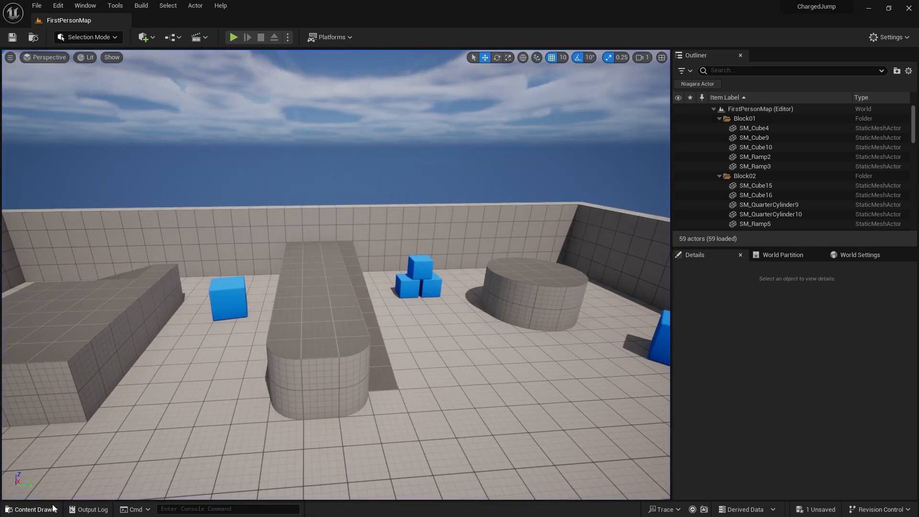
Reopen the WB_JumpMeter widget from the Content folder and show its progress bar in the Designer view.
{"action": "left_click", "coordinate": [33, 509]}
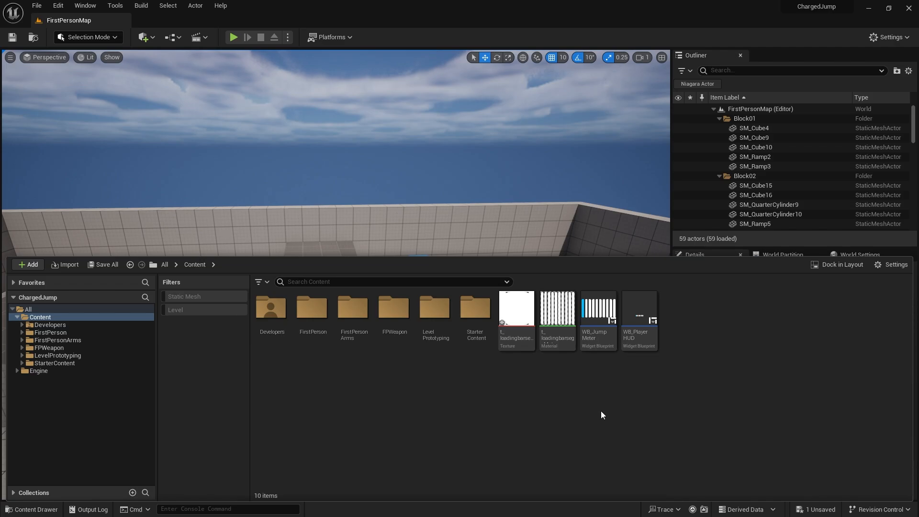
{"action": "double_click", "coordinate": [598, 311]}
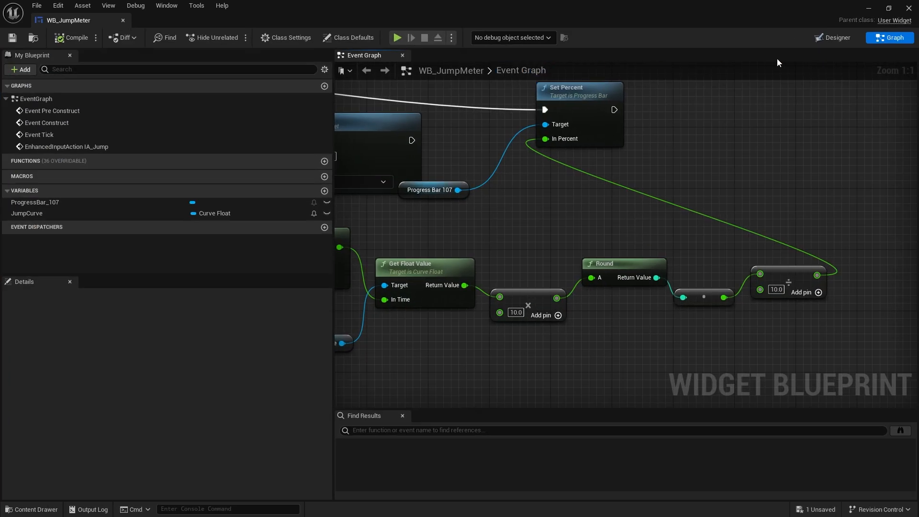
{"action": "left_click", "coordinate": [827, 38]}
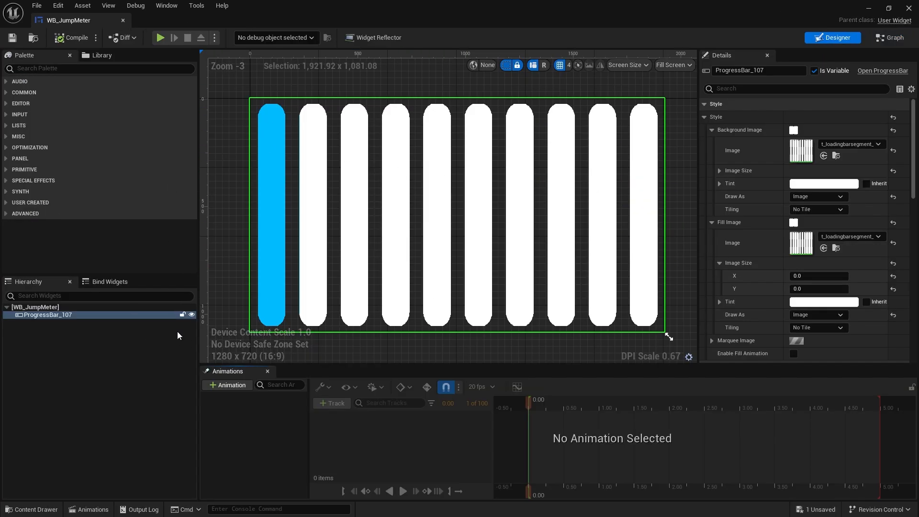
{"action": "right_click_drag", "start_coordinate": [602, 225], "coordinate": [589, 219]}
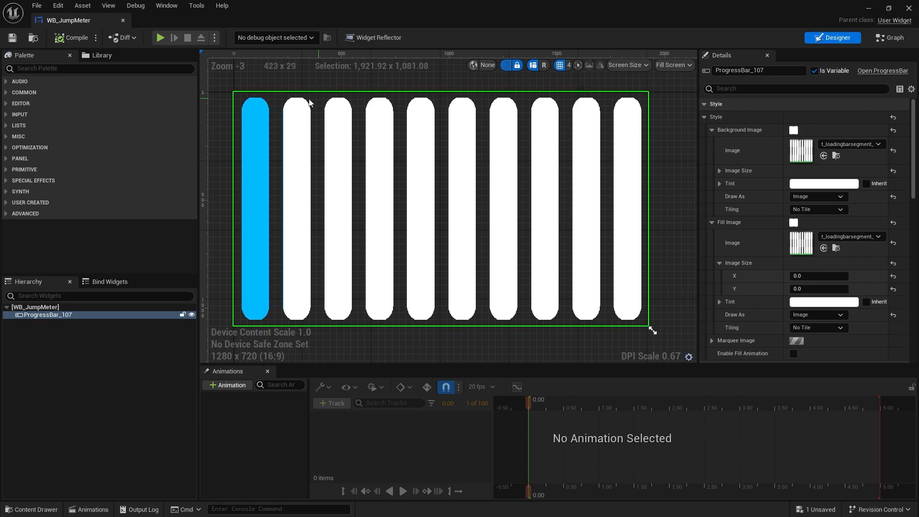
{"action": "scroll", "coordinate": [454, 180], "scroll_direction": "down", "scroll_amount": 2}
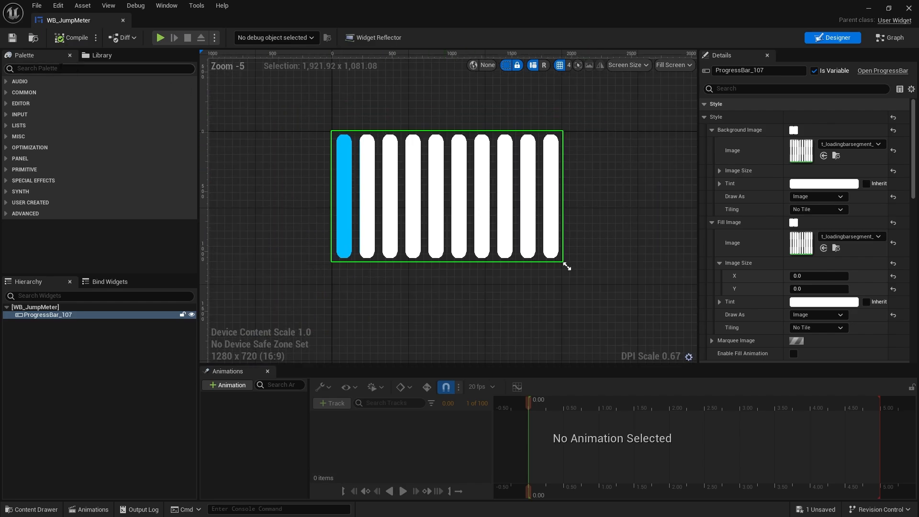
Wrap ProgressBar_107 with a Border widget in the jump meter's hierarchy.
{"action": "type", "text": "bo"}
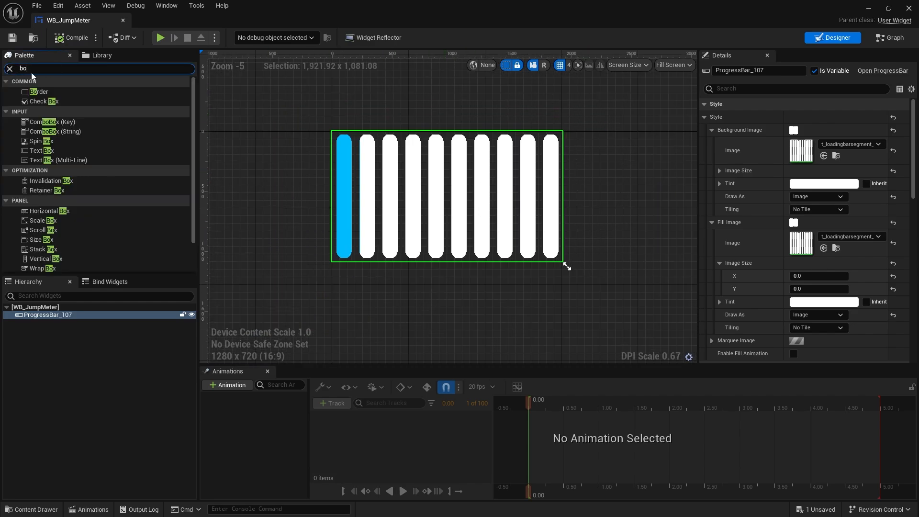
{"action": "left_click", "coordinate": [38, 91]}
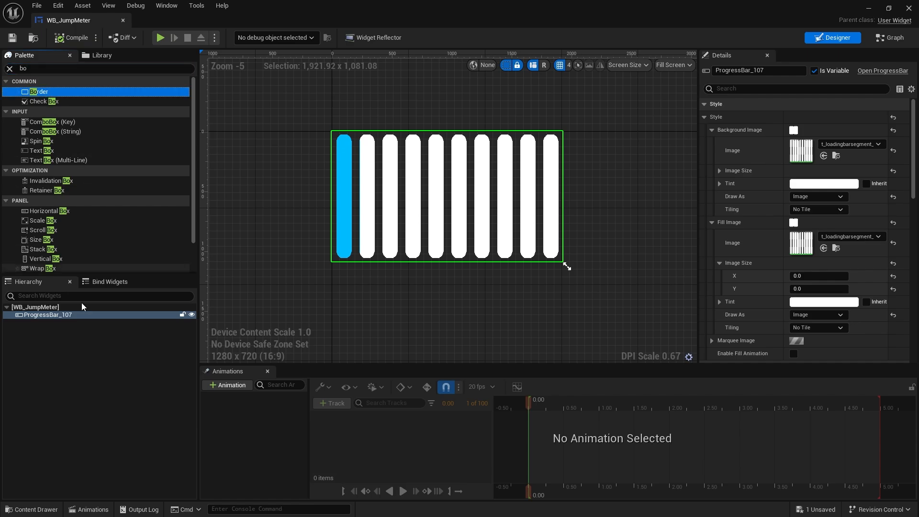
{"action": "right_click", "coordinate": [42, 315]}
{"action": "mouse_move", "coordinate": [71, 404]}
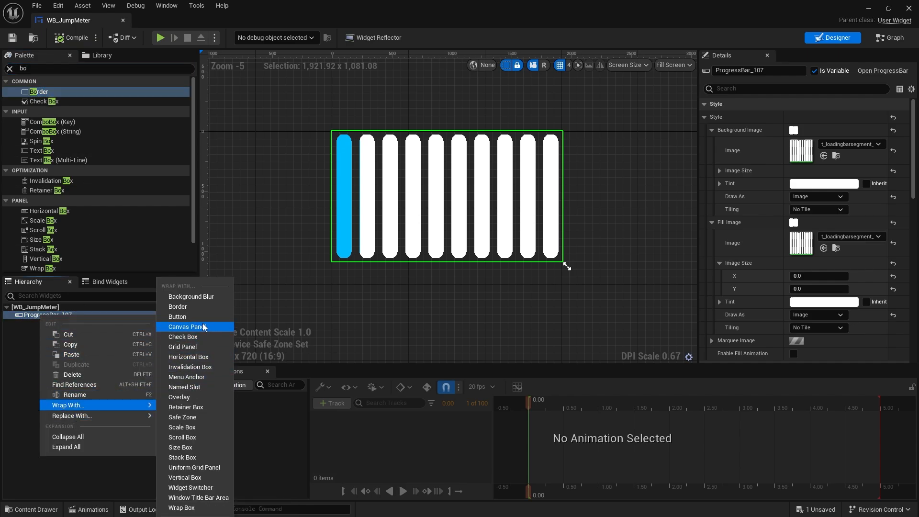
{"action": "left_click", "coordinate": [190, 309]}
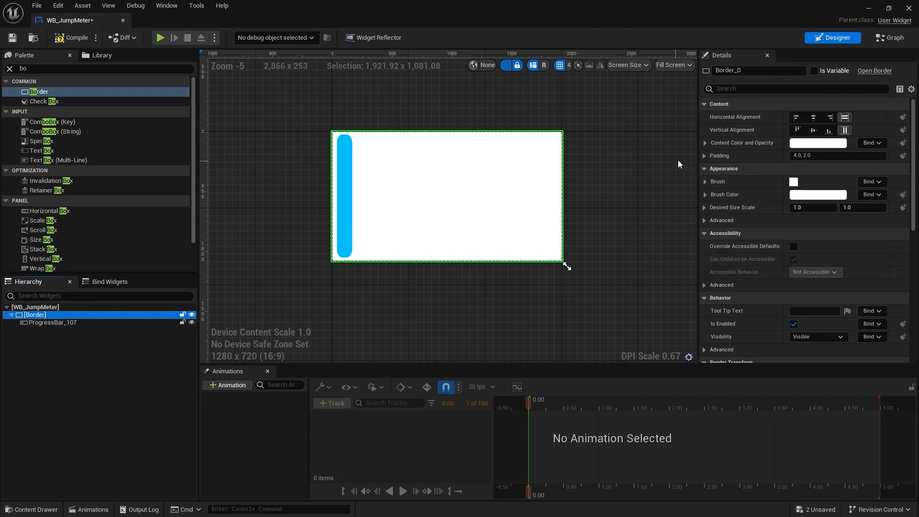
Expand the new border's Brush settings and set its Draw As option to Rounded Box.
{"action": "scroll", "coordinate": [335, 148], "scroll_direction": "up", "scroll_amount": 2}
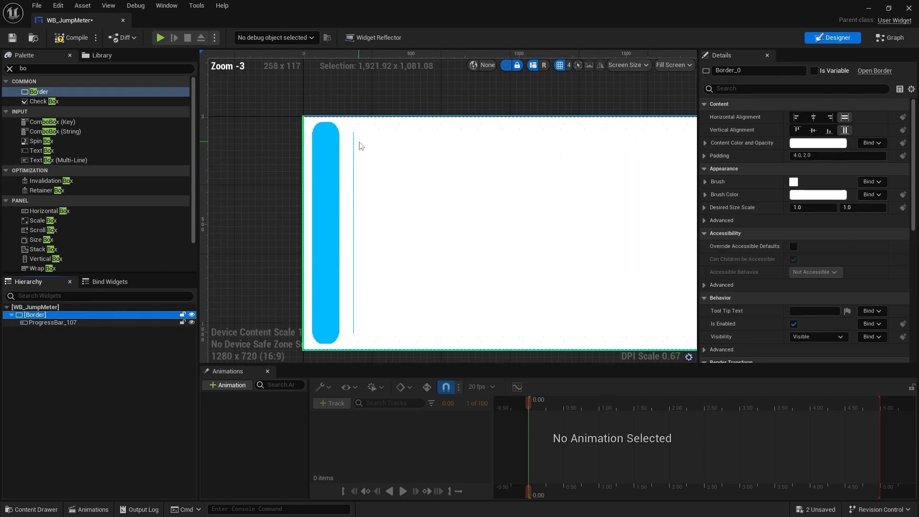
{"action": "left_click", "coordinate": [705, 182]}
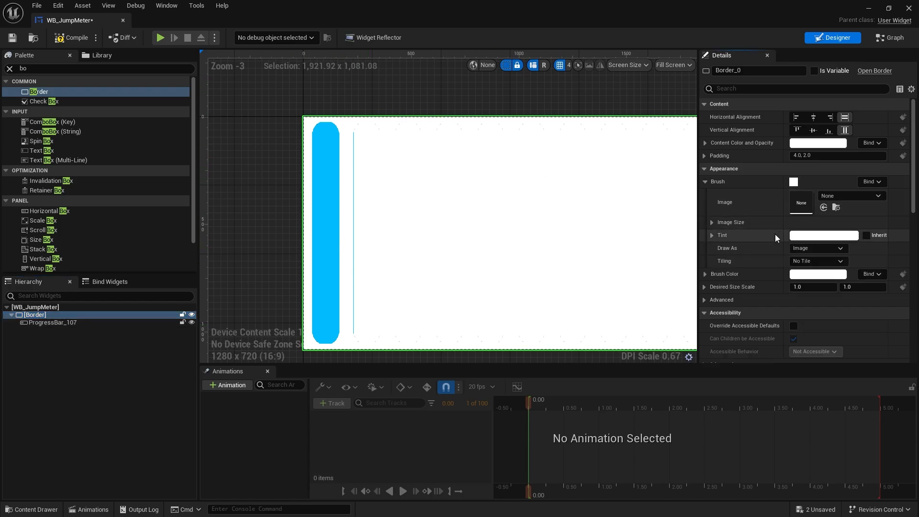
{"action": "left_click", "coordinate": [806, 249]}
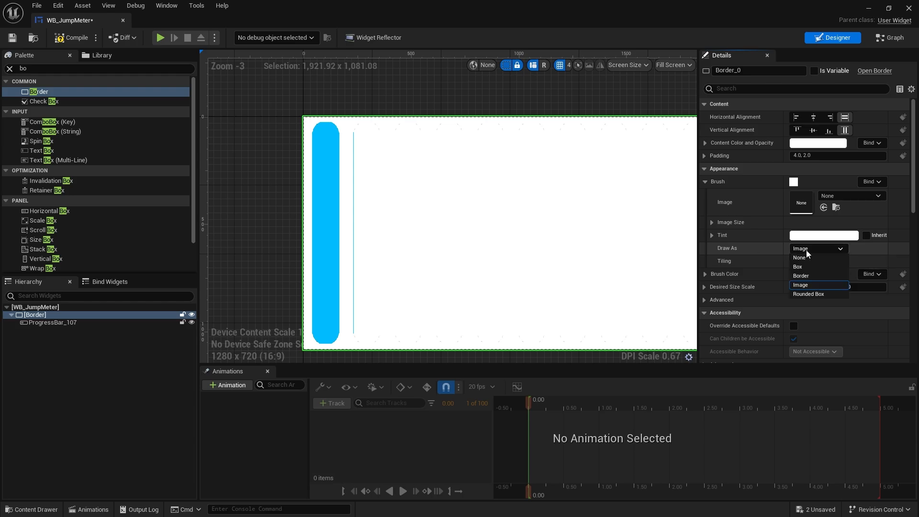
{"action": "left_click", "coordinate": [807, 296]}
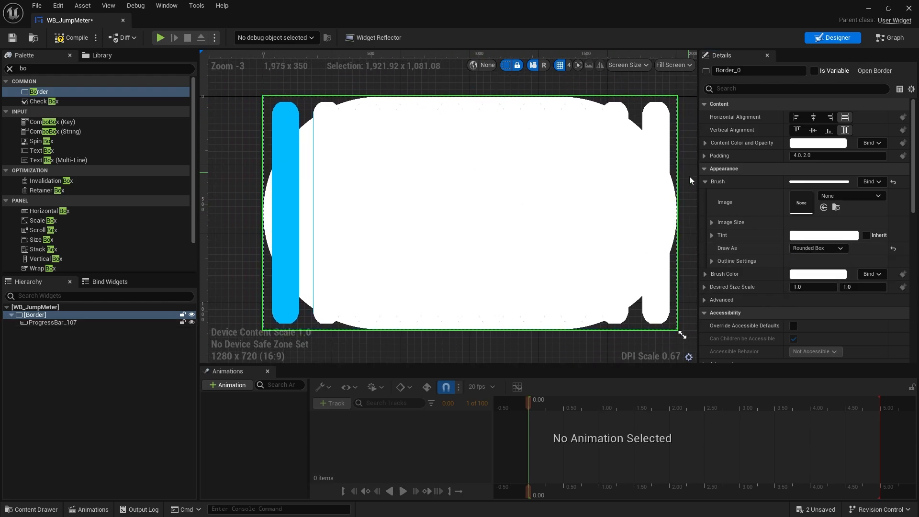
Expand the border's Outline Settings and set its Rounding Type to Fixed Radius.
{"action": "left_click", "coordinate": [712, 261]}
{"action": "scroll", "coordinate": [744, 269], "scroll_direction": "down", "scroll_amount": 2}
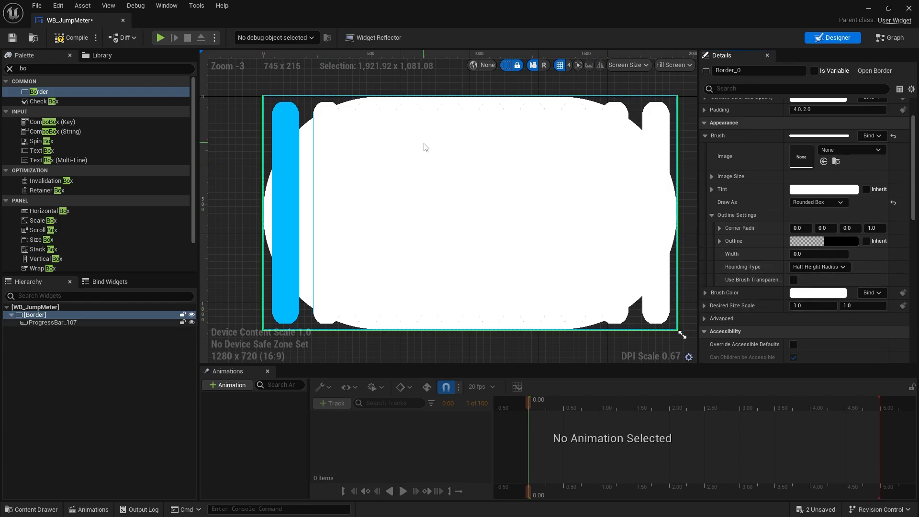
{"action": "left_click", "coordinate": [826, 268]}
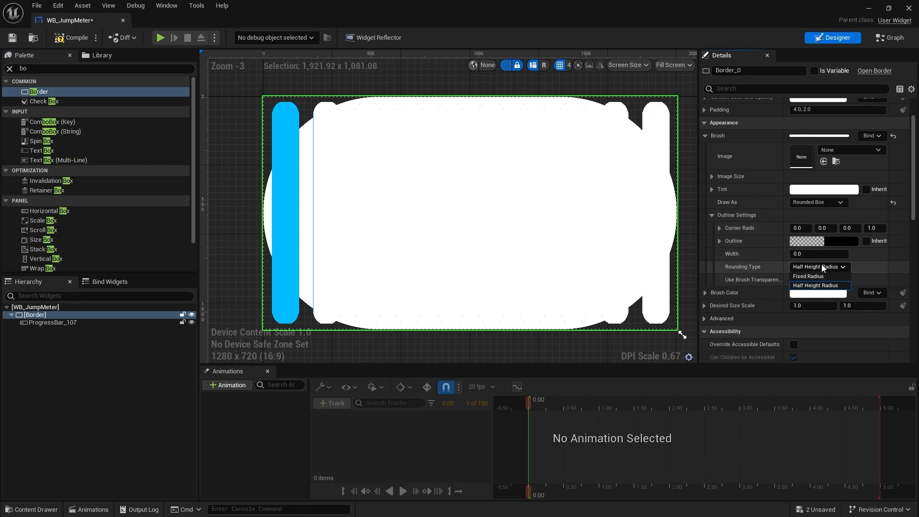
{"action": "left_click", "coordinate": [817, 277]}
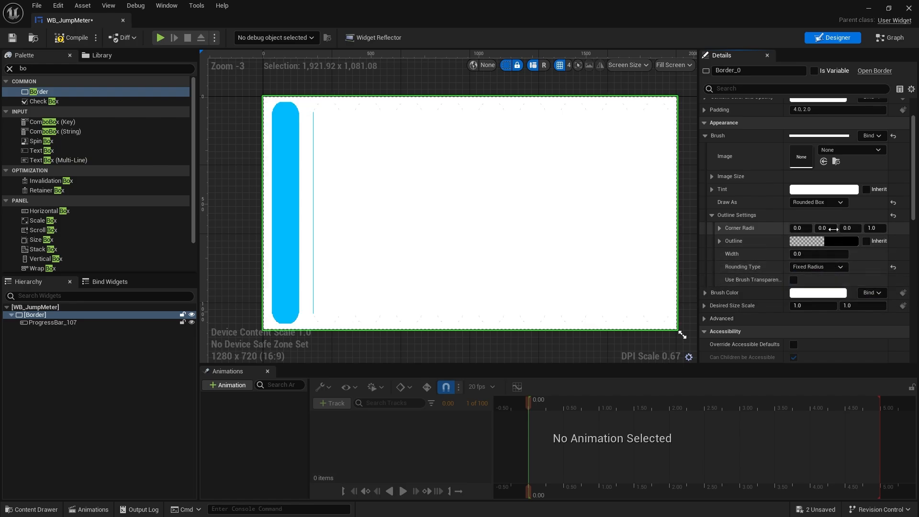
Set all four Corner Radii of the border's outline to 8.0.
{"action": "left_click", "coordinate": [797, 228]}
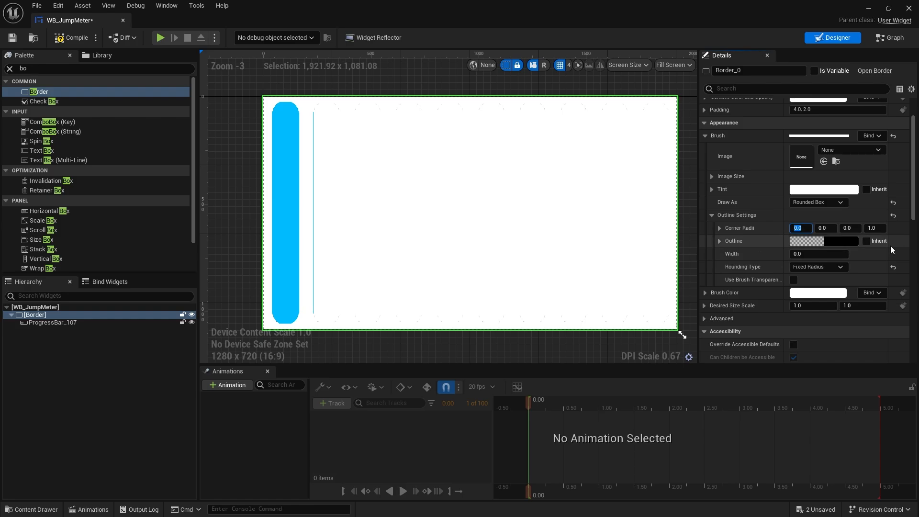
{"action": "type", "text": "8"}
{"action": "key", "text": "Tab"}
{"action": "type", "text": "8"}
{"action": "key", "text": "Tab"}
{"action": "type", "text": "8"}
{"action": "key", "text": "Tab"}
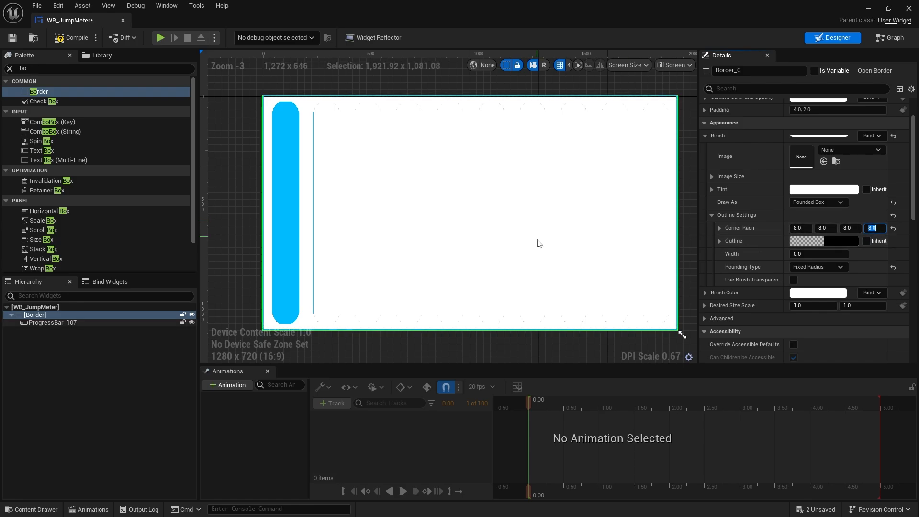
Switch the Designer preview sizing from Fill Screen to Custom on Screen.
{"action": "right_click_drag", "start_coordinate": [537, 248], "coordinate": [499, 240]}
{"action": "left_click", "coordinate": [656, 189]}
{"action": "left_click", "coordinate": [449, 156]}
{"action": "right_click_drag", "start_coordinate": [450, 156], "coordinate": [476, 170]}
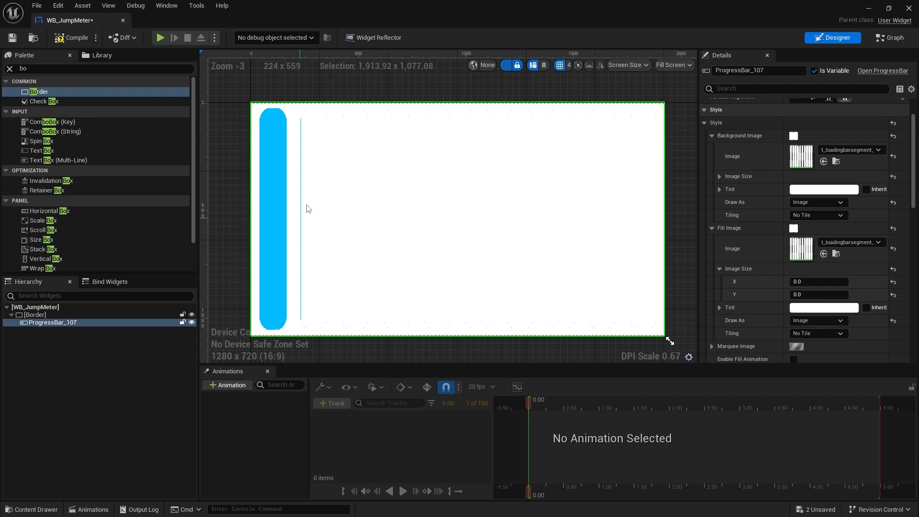
{"action": "left_click", "coordinate": [674, 65]}
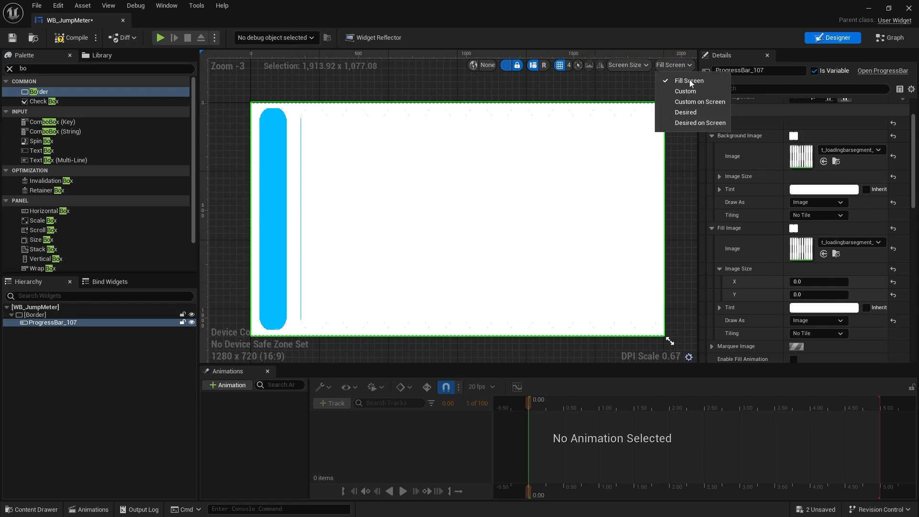
{"action": "left_click", "coordinate": [702, 105]}
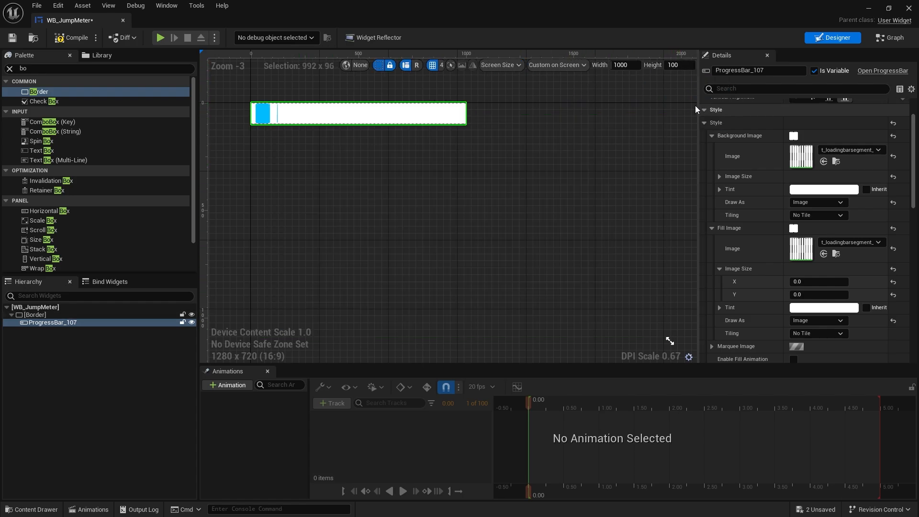
{"action": "scroll", "coordinate": [352, 127], "scroll_direction": "up", "scroll_amount": 8}
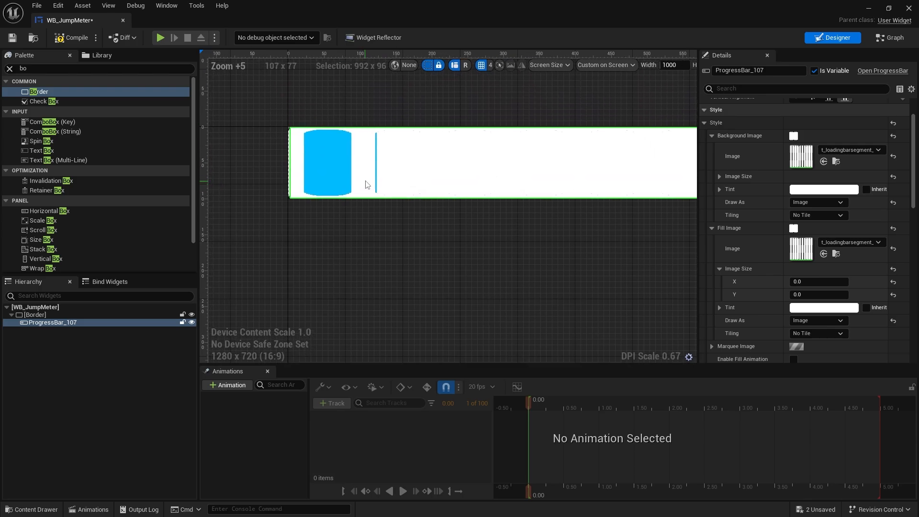
{"action": "scroll", "coordinate": [315, 143], "scroll_direction": "up", "scroll_amount": 3}
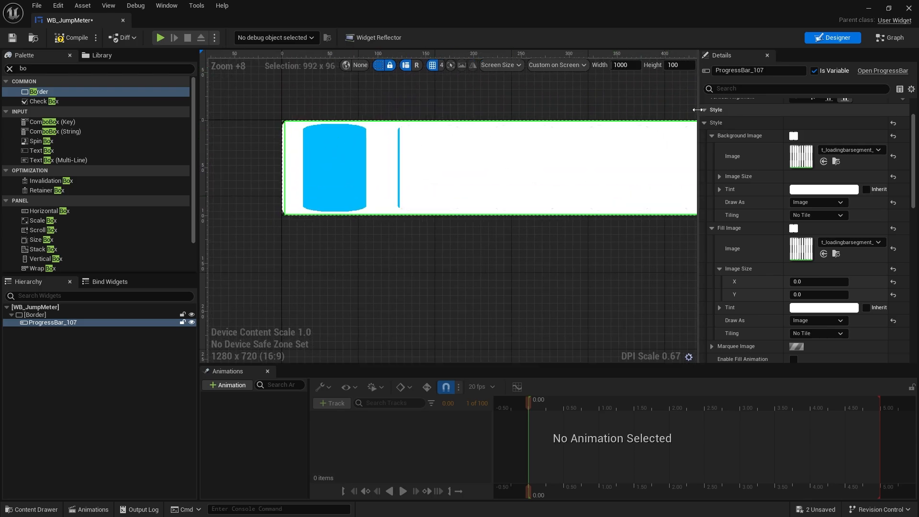
Reduce the custom preview width to 600, further to 400, and finally to 300.
{"action": "left_click_drag", "start_coordinate": [700, 114], "coordinate": [798, 112]}
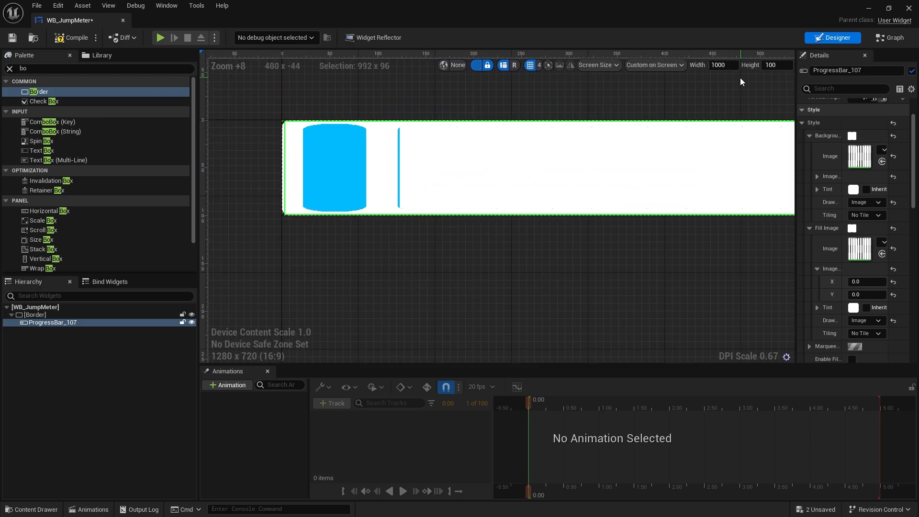
{"action": "type", "text": "600"}
{"action": "key", "text": "Return"}
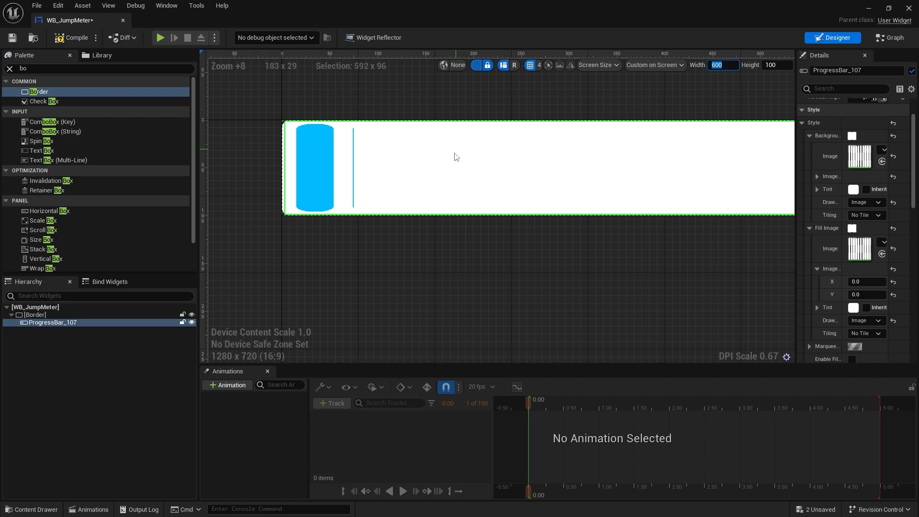
{"action": "scroll", "coordinate": [460, 191], "scroll_direction": "up", "scroll_amount": 3}
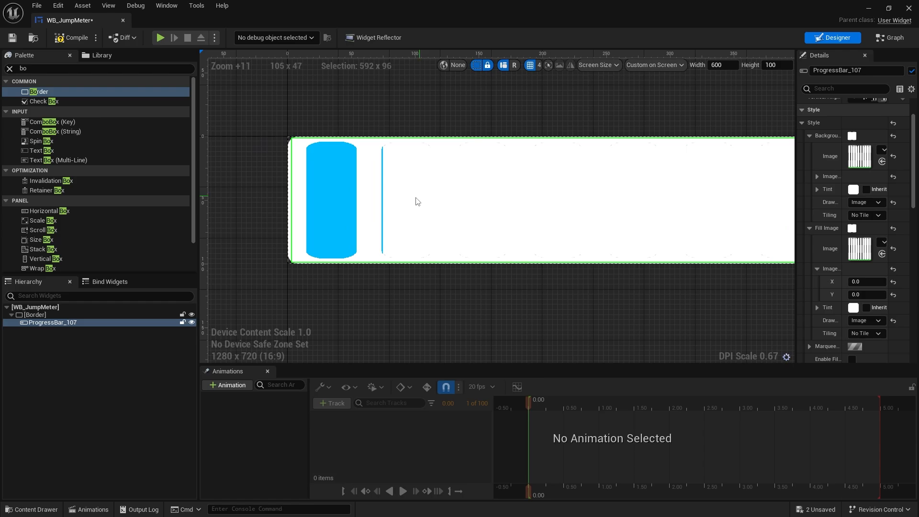
{"action": "scroll", "coordinate": [305, 181], "scroll_direction": "up", "scroll_amount": 3}
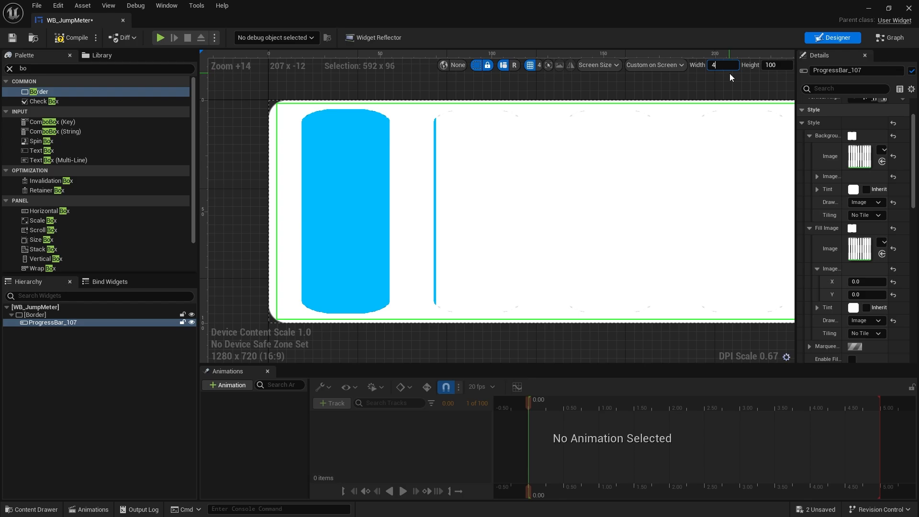
{"action": "type", "text": "00"}
{"action": "key", "text": "Return"}
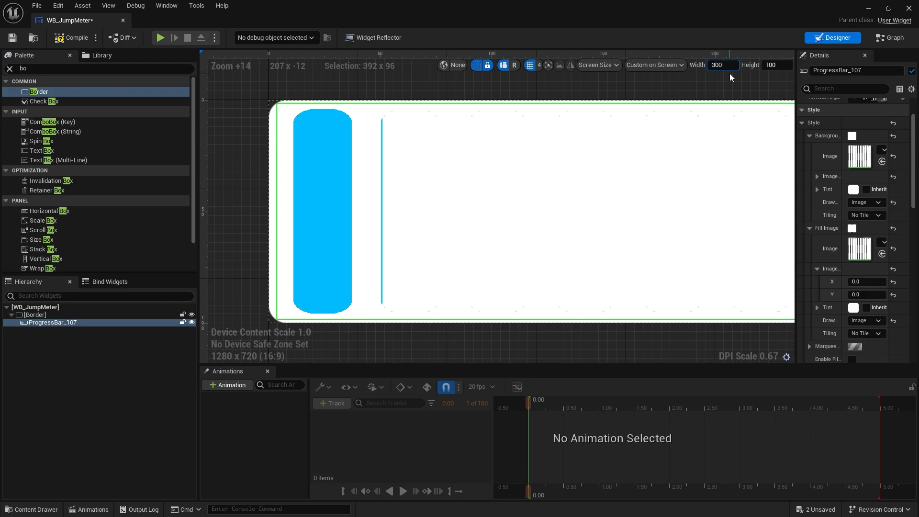
{"action": "key", "text": "Return"}
{"action": "scroll", "coordinate": [493, 178], "scroll_direction": "down", "scroll_amount": 3}
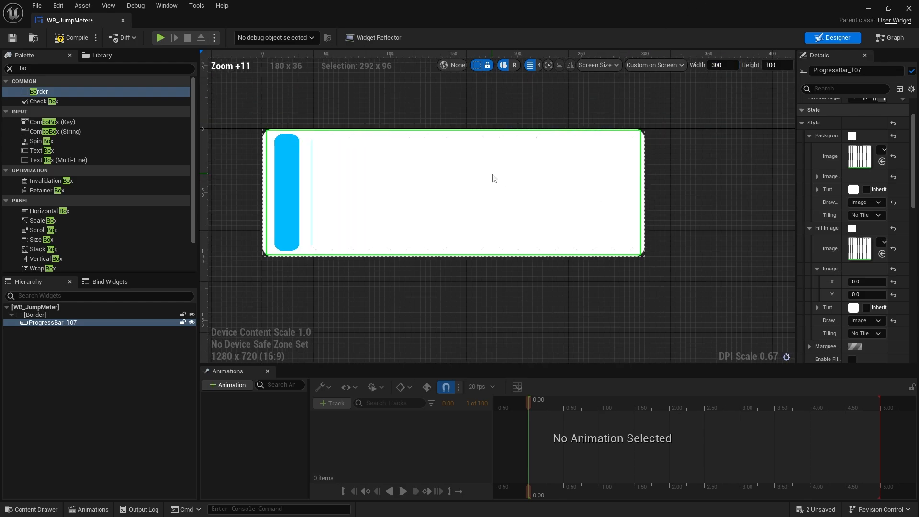
{"action": "right_click_drag", "start_coordinate": [457, 196], "coordinate": [490, 209]}
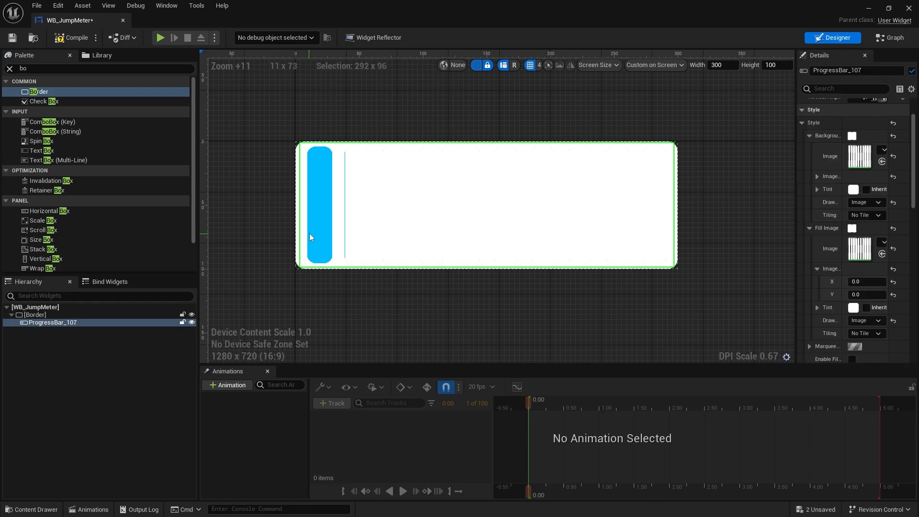
Set the border widget's content Padding to 4 on all sides.
{"action": "scroll", "coordinate": [316, 160], "scroll_direction": "up", "scroll_amount": 6}
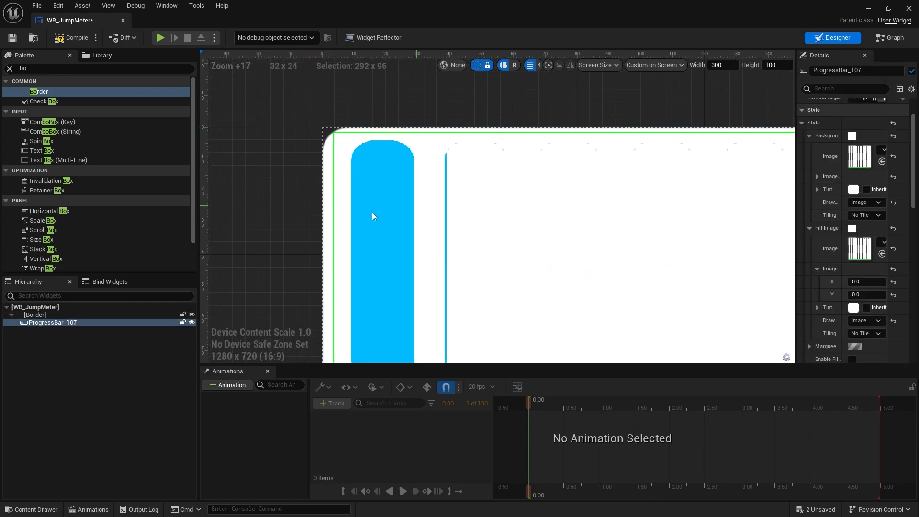
{"action": "left_click", "coordinate": [36, 315]}
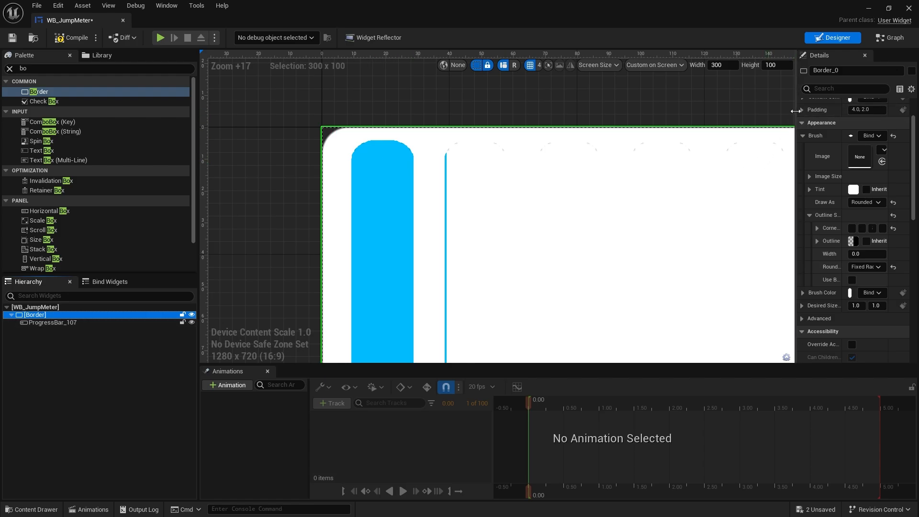
{"action": "left_click_drag", "start_coordinate": [795, 156], "coordinate": [678, 156]}
{"action": "scroll", "coordinate": [759, 156], "scroll_direction": "up", "scroll_amount": 2}
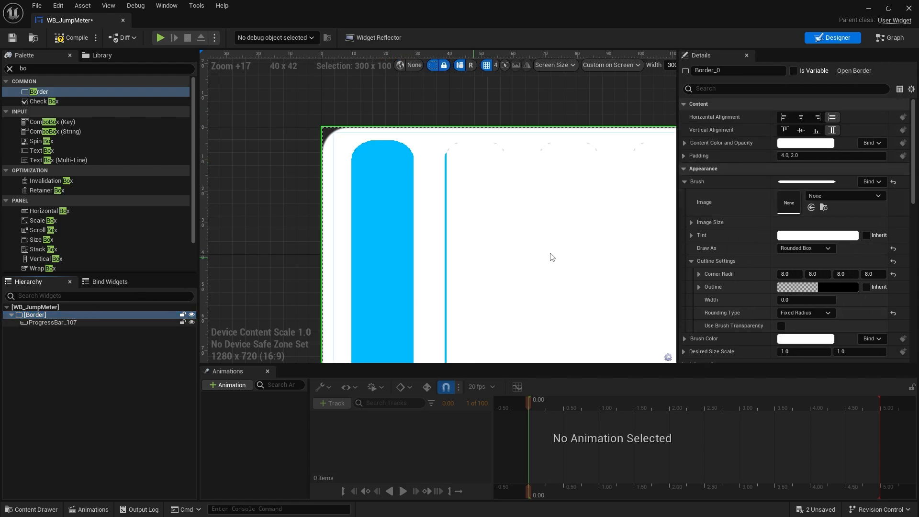
{"action": "left_click", "coordinate": [780, 156]}
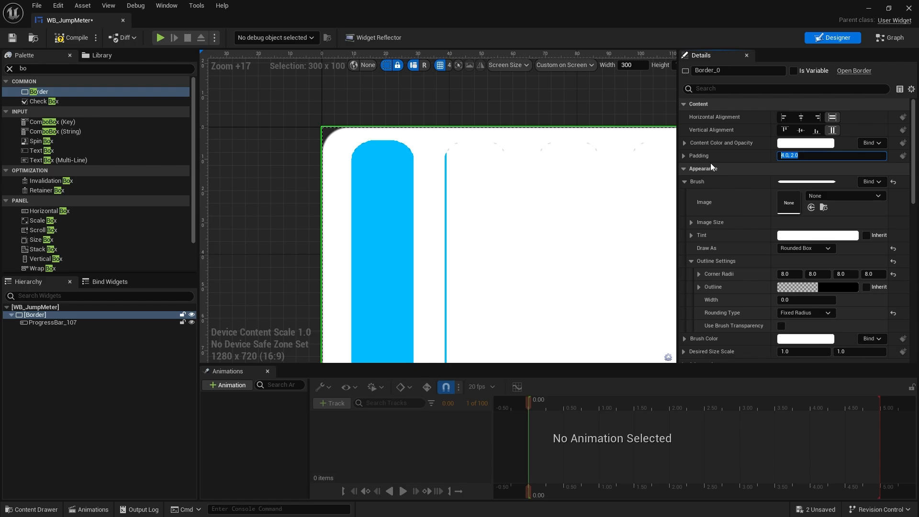
{"action": "type", "text": "4"}
{"action": "key", "text": "Return"}
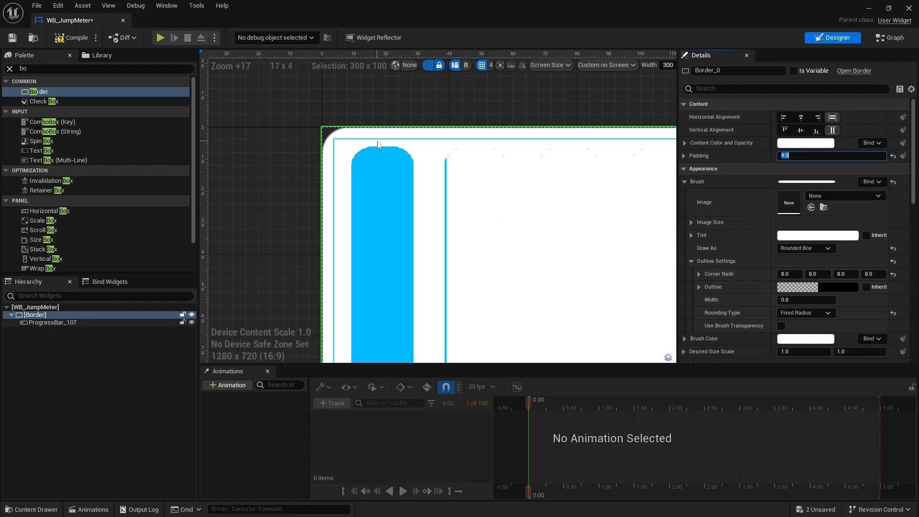
Set the Percent of ProgressBar_107 to 1.0 to preview the segments fully filled.
{"action": "right_click_drag", "start_coordinate": [382, 238], "coordinate": [345, 116]}
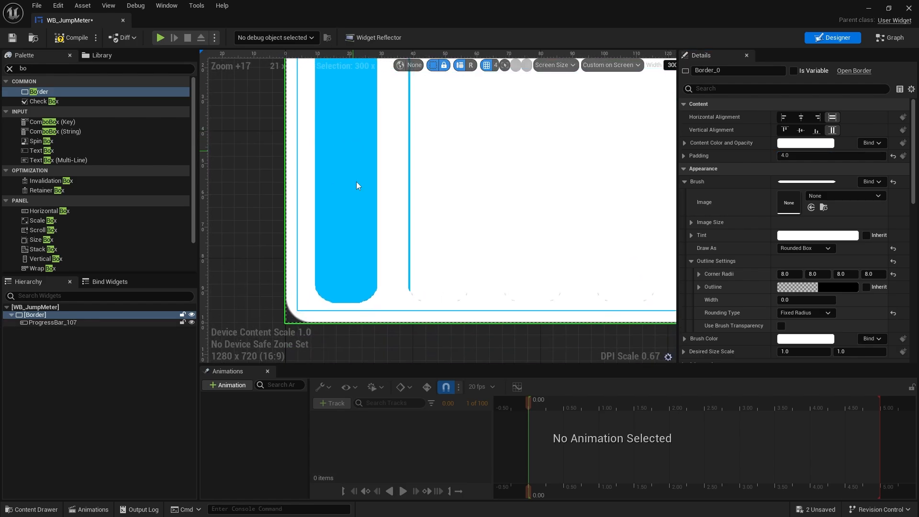
{"action": "right_click_drag", "start_coordinate": [589, 302], "coordinate": [378, 314]}
{"action": "right_click_drag", "start_coordinate": [542, 270], "coordinate": [464, 287]}
{"action": "scroll", "coordinate": [465, 284], "scroll_direction": "down", "scroll_amount": 3}
{"action": "scroll", "coordinate": [467, 287], "scroll_direction": "down", "scroll_amount": 2}
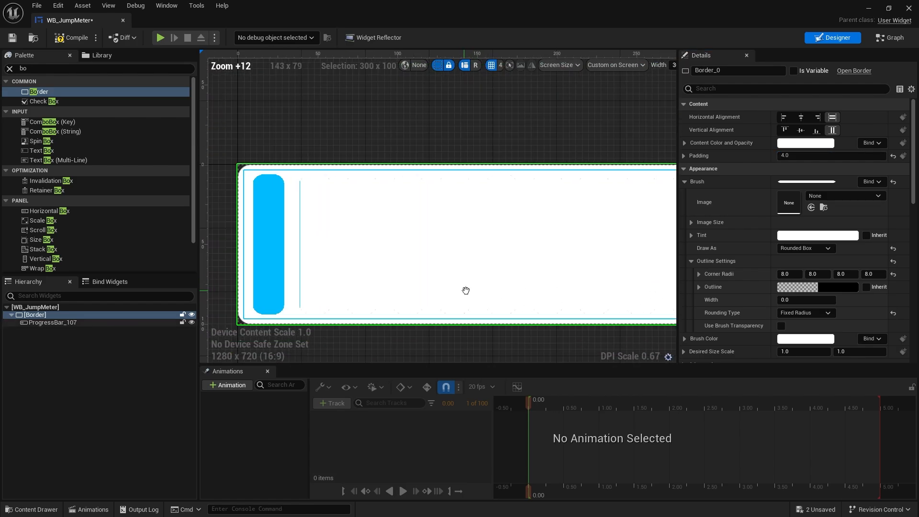
{"action": "scroll", "coordinate": [729, 274], "scroll_direction": "down", "scroll_amount": 2}
{"action": "scroll", "coordinate": [730, 275], "scroll_direction": "down", "scroll_amount": 1}
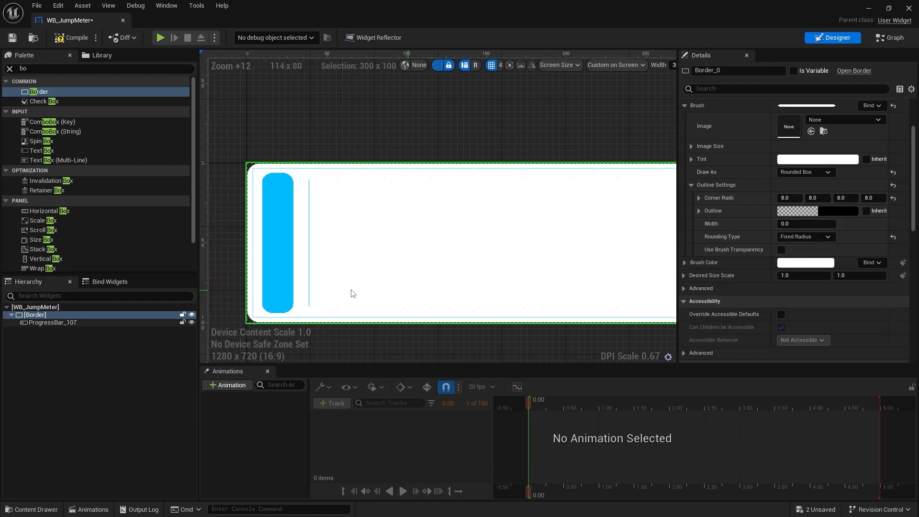
{"action": "left_click", "coordinate": [145, 322]}
{"action": "scroll", "coordinate": [774, 184], "scroll_direction": "down", "scroll_amount": 6}
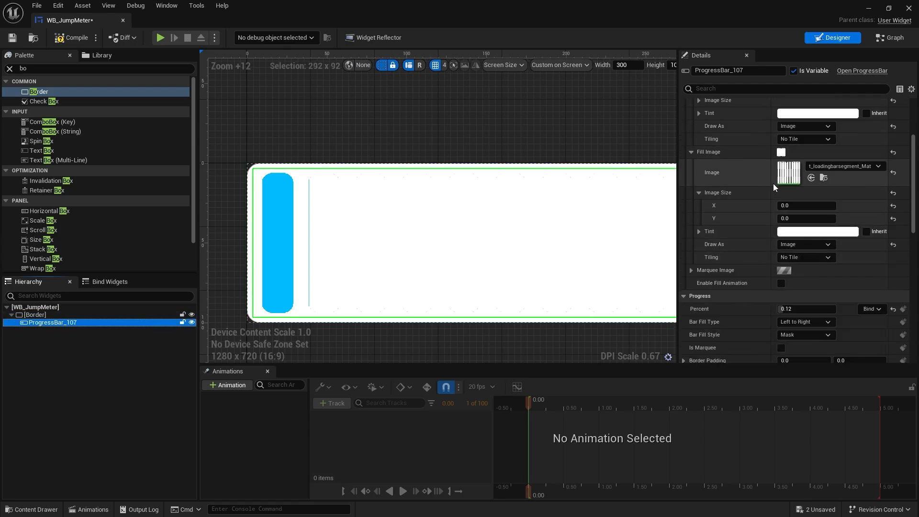
{"action": "left_click_drag", "start_coordinate": [796, 263], "coordinate": [842, 263]}
{"action": "right_click_drag", "start_coordinate": [656, 266], "coordinate": [588, 237]}
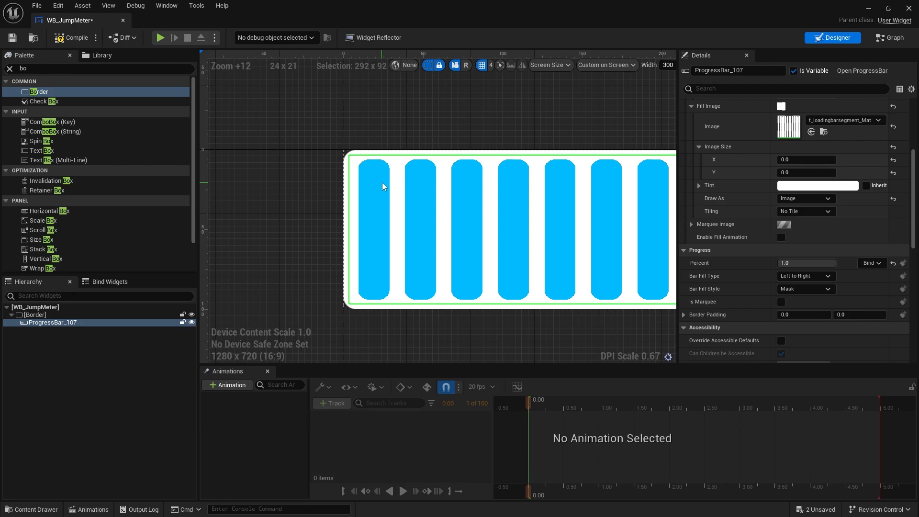
Change the border's Outline color to fully opaque white.
{"action": "scroll", "coordinate": [384, 186], "scroll_direction": "up", "scroll_amount": 6}
{"action": "left_click", "coordinate": [297, 128]}
{"action": "scroll", "coordinate": [757, 199], "scroll_direction": "up", "scroll_amount": 11}
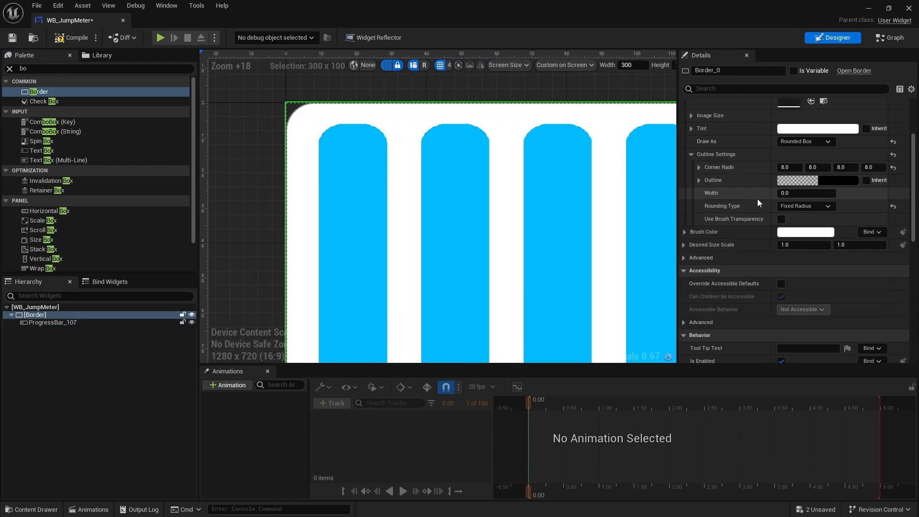
{"action": "scroll", "coordinate": [757, 198], "scroll_direction": "down", "scroll_amount": 6}
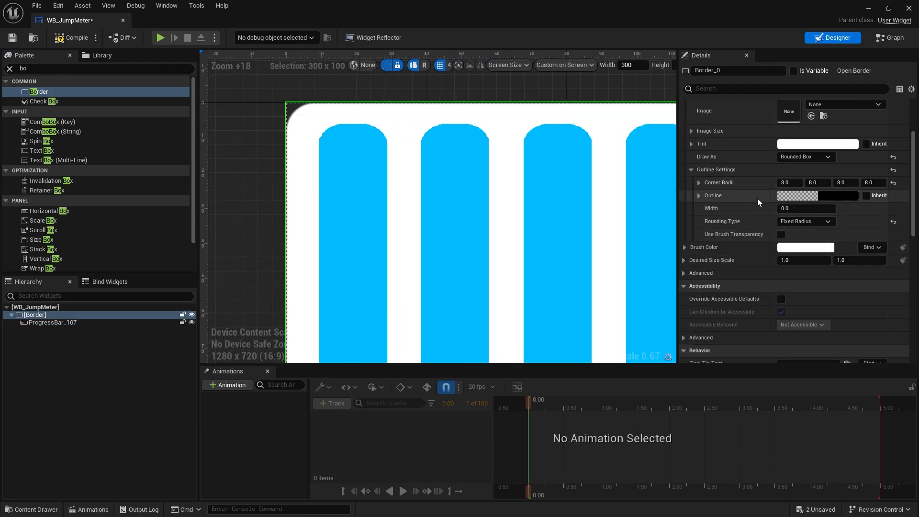
{"action": "left_click", "coordinate": [798, 196]}
{"action": "left_click_drag", "start_coordinate": [723, 319], "coordinate": [733, 215]}
{"action": "mouse_move", "coordinate": [647, 412]}
{"action": "left_mouse_down"}
{"action": "mouse_move", "coordinate": [679, 414]}
{"action": "mouse_move", "coordinate": [653, 415]}
{"action": "left_mouse_up"}
{"action": "left_click", "coordinate": [722, 436]}
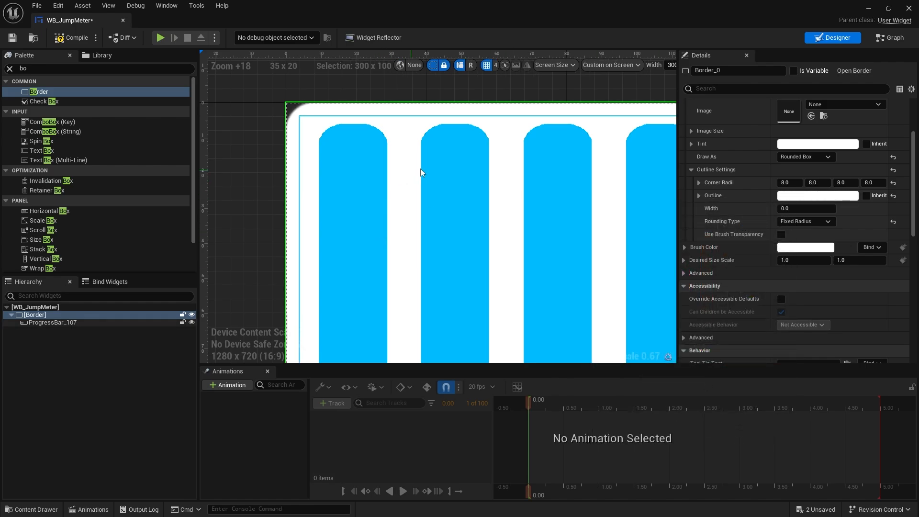
Set the outline Width of the border's rounded box to 3.0.
{"action": "left_click", "coordinate": [820, 210]}
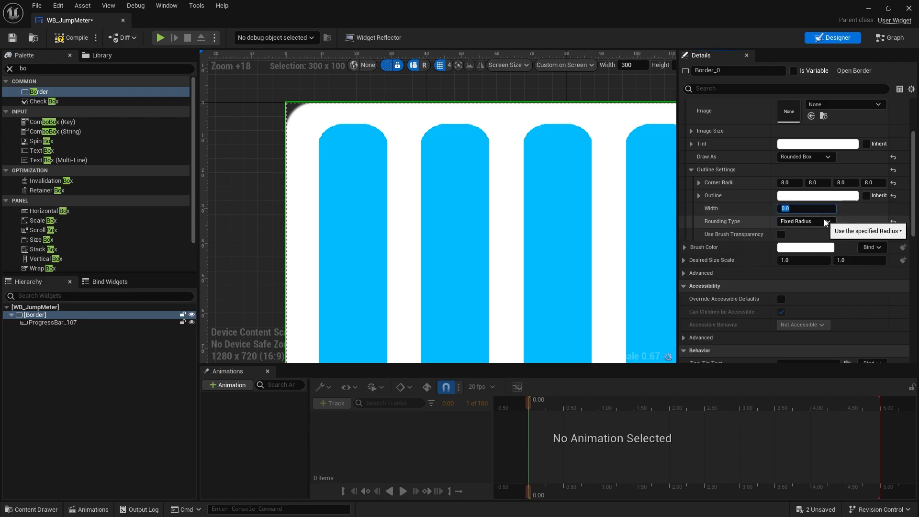
{"action": "type", "text": "3"}
{"action": "key", "text": "Return"}
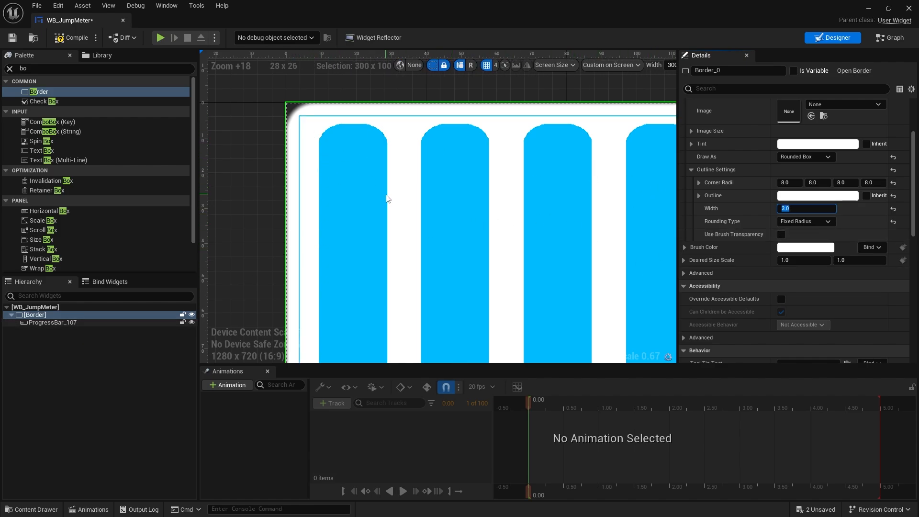
{"action": "scroll", "coordinate": [474, 225], "scroll_direction": "down", "scroll_amount": 3}
{"action": "scroll", "coordinate": [708, 190], "scroll_direction": "up", "scroll_amount": 2}
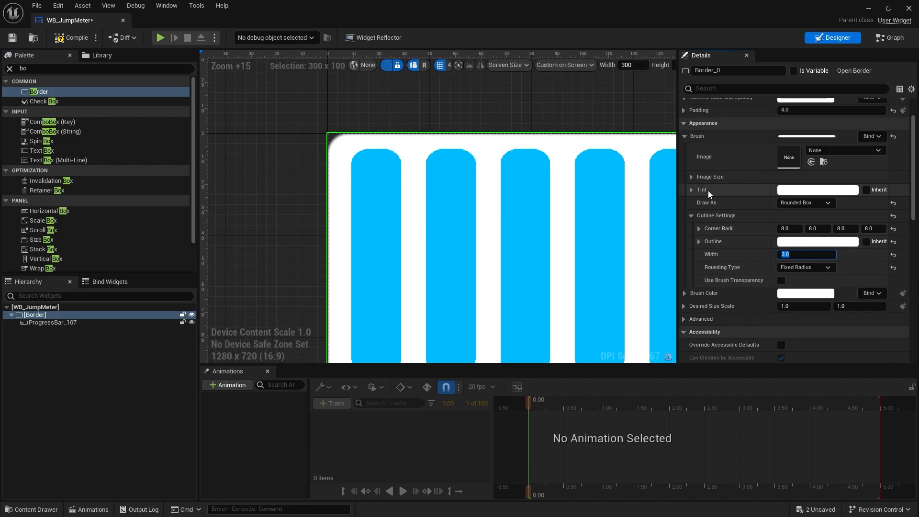
{"action": "scroll", "coordinate": [713, 159], "scroll_direction": "up", "scroll_amount": 2}
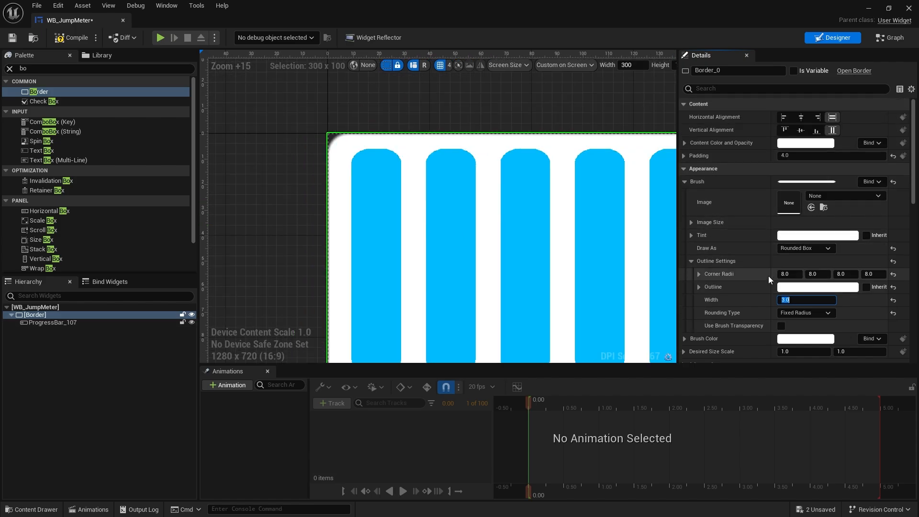
{"action": "scroll", "coordinate": [768, 275], "scroll_direction": "down", "scroll_amount": 9}
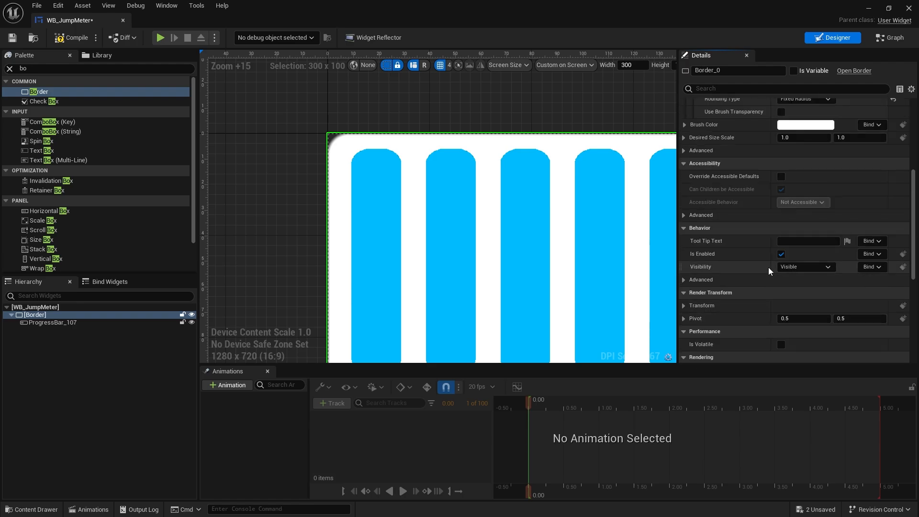
Change the border's Brush Color to a dark teal, hex sRGB 183A34FF.
{"action": "scroll", "coordinate": [768, 268], "scroll_direction": "up", "scroll_amount": 3}
{"action": "left_click", "coordinate": [806, 185]}
{"action": "mouse_move", "coordinate": [655, 271]}
{"action": "left_mouse_down"}
{"action": "mouse_move", "coordinate": [635, 243]}
{"action": "mouse_move", "coordinate": [647, 240]}
{"action": "mouse_move", "coordinate": [619, 231]}
{"action": "left_mouse_up"}
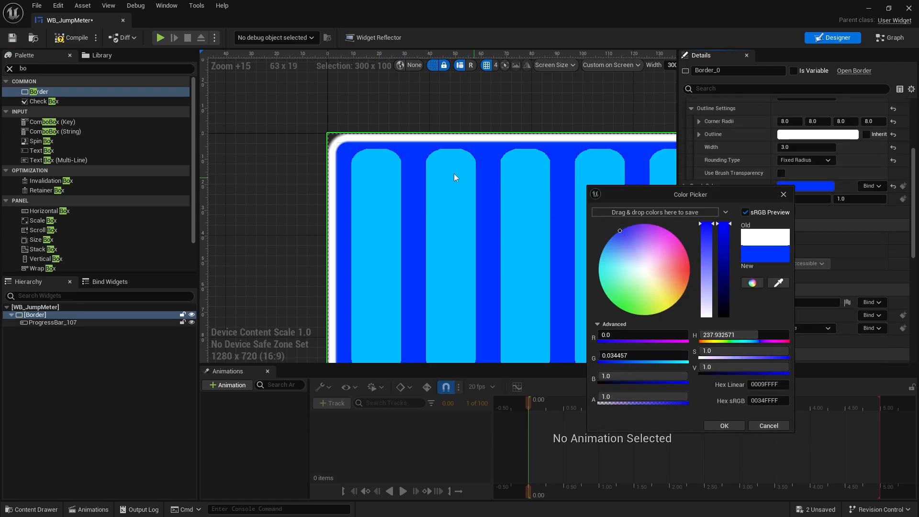
{"action": "right_click_drag", "start_coordinate": [375, 228], "coordinate": [267, 139]}
{"action": "scroll", "coordinate": [484, 266], "scroll_direction": "down", "scroll_amount": 2}
{"action": "right_click_drag", "start_coordinate": [571, 245], "coordinate": [495, 244]}
{"action": "scroll", "coordinate": [437, 252], "scroll_direction": "down", "scroll_amount": 5}
{"action": "scroll", "coordinate": [361, 194], "scroll_direction": "up", "scroll_amount": 3}
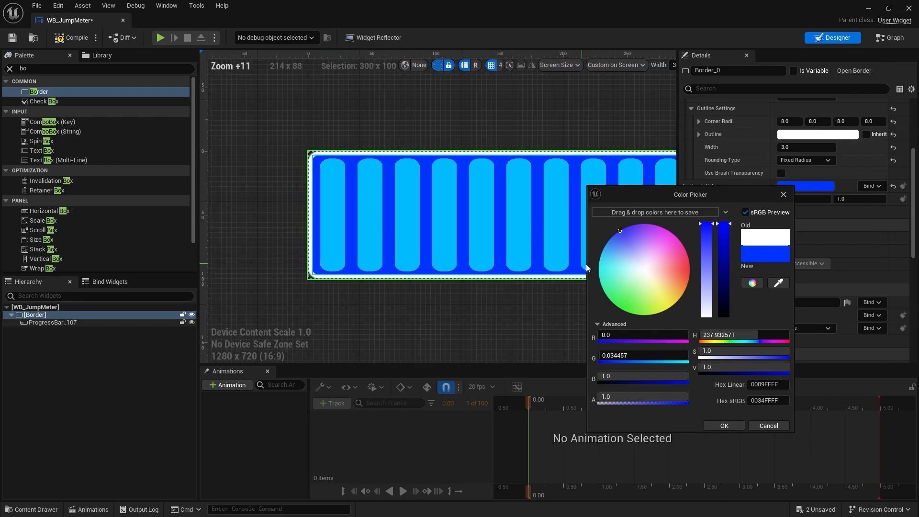
{"action": "left_click_drag", "start_coordinate": [628, 233], "coordinate": [639, 296]}
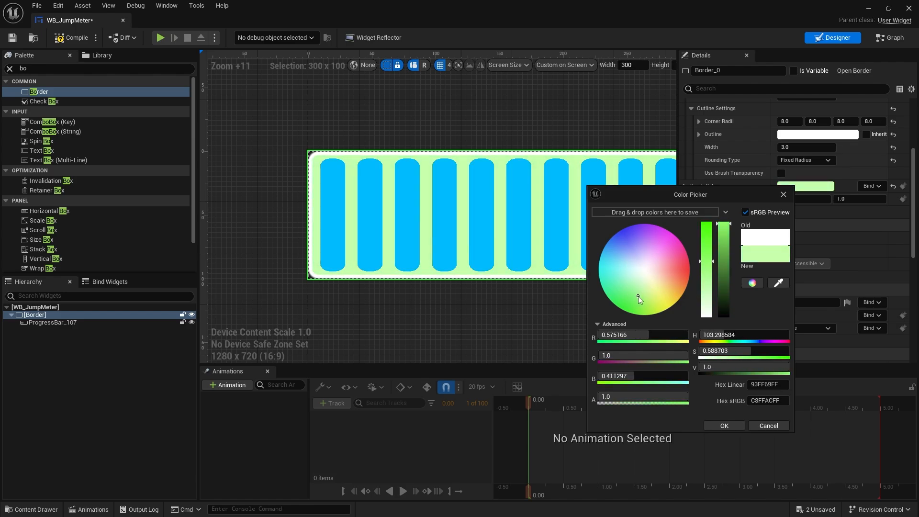
{"action": "left_click_drag", "start_coordinate": [721, 259], "coordinate": [729, 302]}
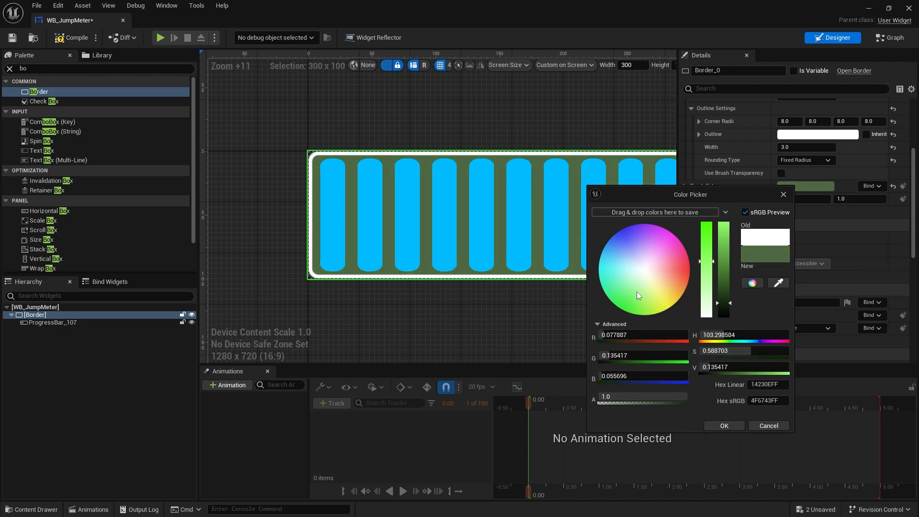
{"action": "left_click_drag", "start_coordinate": [638, 296], "coordinate": [652, 303]}
{"action": "left_click_drag", "start_coordinate": [724, 303], "coordinate": [726, 307]}
{"action": "left_click_drag", "start_coordinate": [622, 302], "coordinate": [609, 281]}
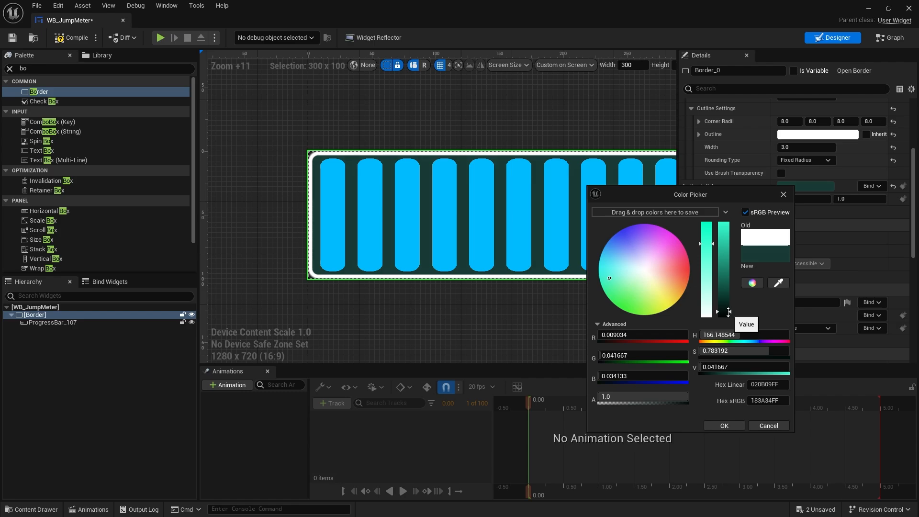
{"action": "left_click", "coordinate": [724, 425]}
Narrow the Details panel so the designer's custom Width and Height fields are fully accessible.
{"action": "right_click_drag", "start_coordinate": [555, 273], "coordinate": [525, 234]}
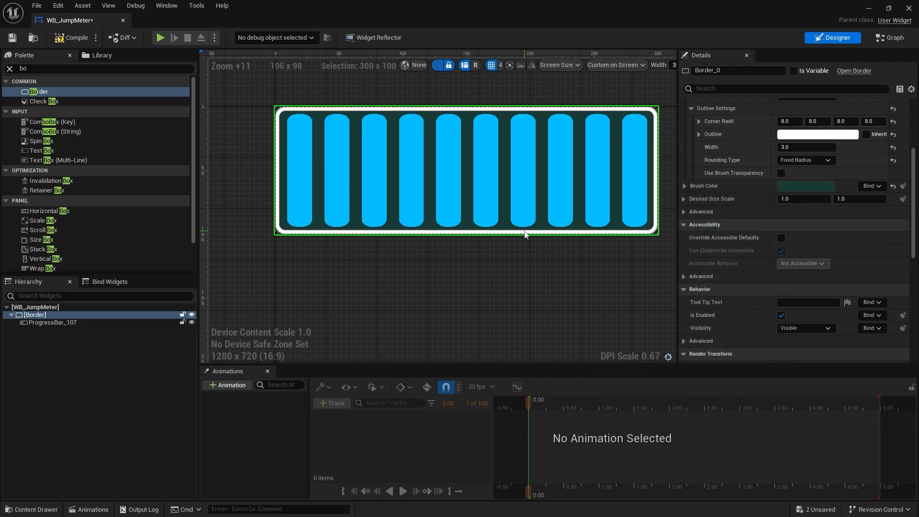
{"action": "scroll", "coordinate": [530, 241], "scroll_direction": "down", "scroll_amount": 2}
{"action": "left_click", "coordinate": [535, 250]}
{"action": "left_click", "coordinate": [495, 233]}
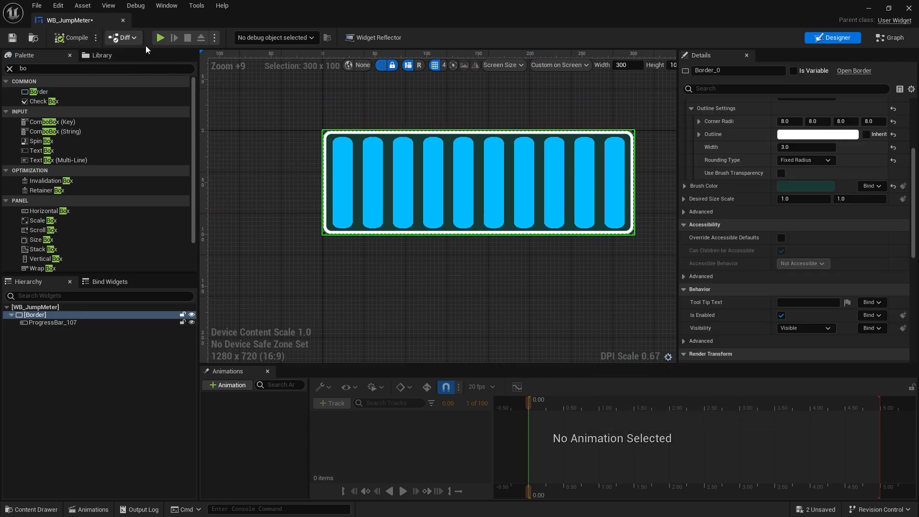
{"action": "right_click_drag", "start_coordinate": [648, 95], "coordinate": [601, 97]}
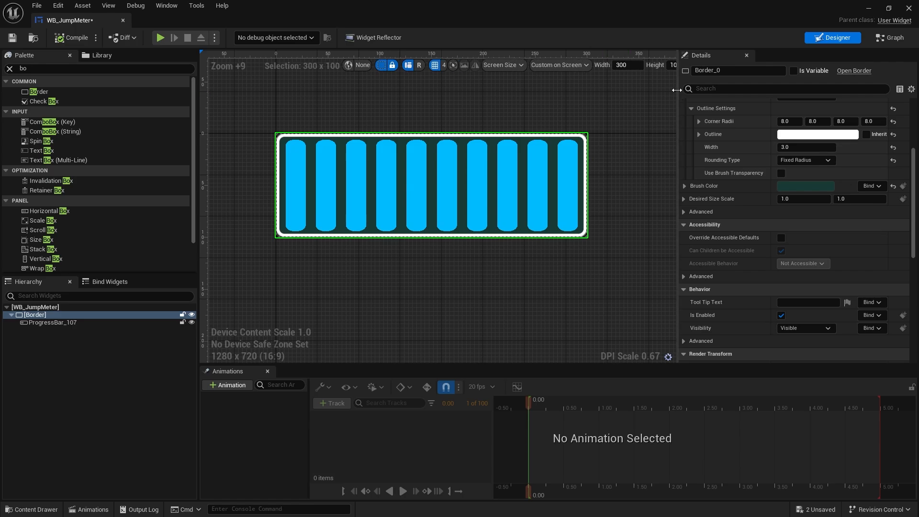
{"action": "left_click_drag", "start_coordinate": [677, 96], "coordinate": [723, 95]}
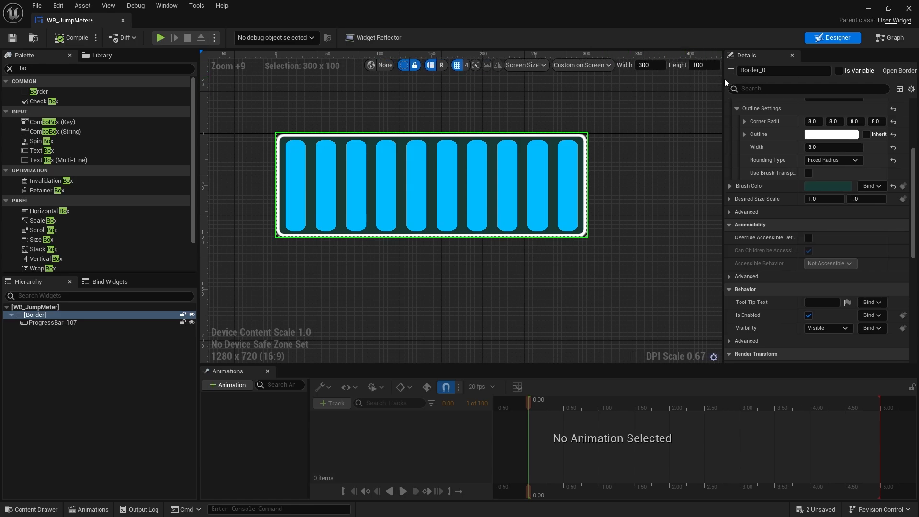
{"action": "mouse_move", "coordinate": [722, 84]}
{"action": "left_mouse_down"}
{"action": "mouse_move", "coordinate": [767, 85]}
{"action": "mouse_move", "coordinate": [740, 86]}
{"action": "left_mouse_up"}
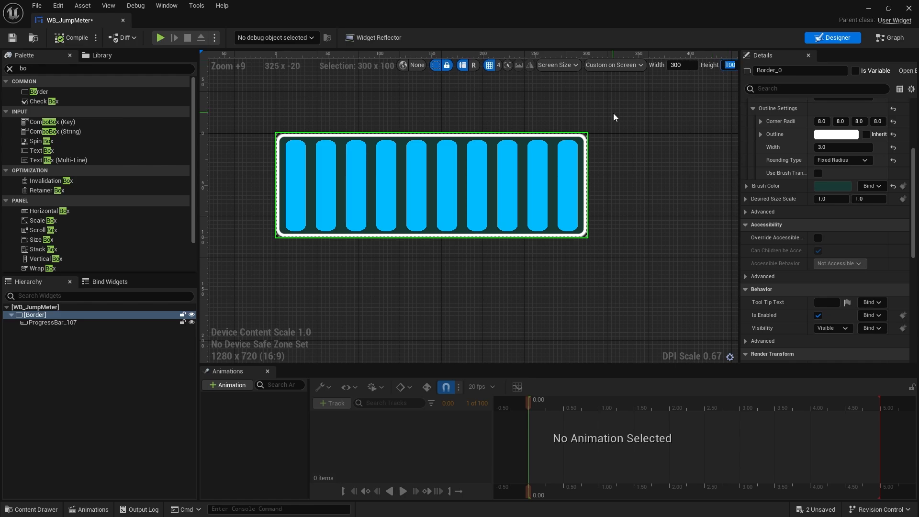
Try custom preview heights of 50 and 64 for the jump meter widget.
{"action": "type", "text": "50"}
{"action": "key", "text": "Return"}
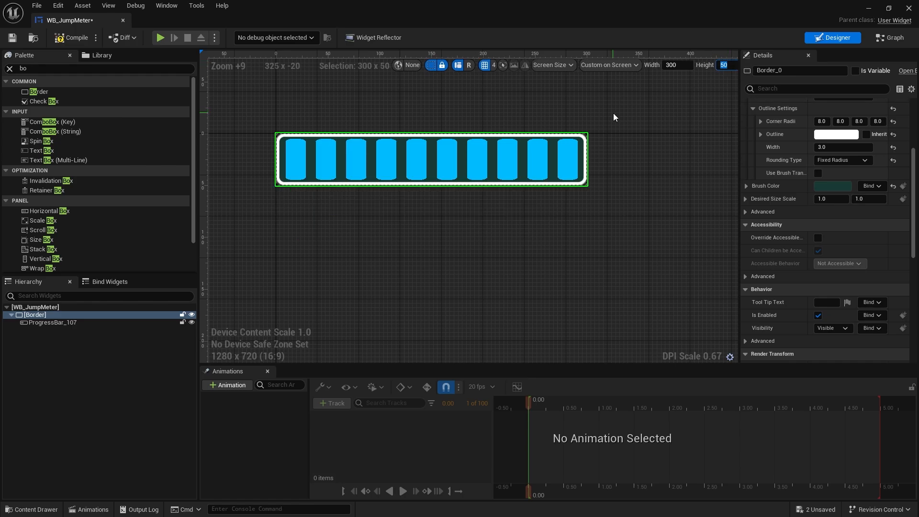
{"action": "type", "text": "64"}
{"action": "key", "text": "Return"}
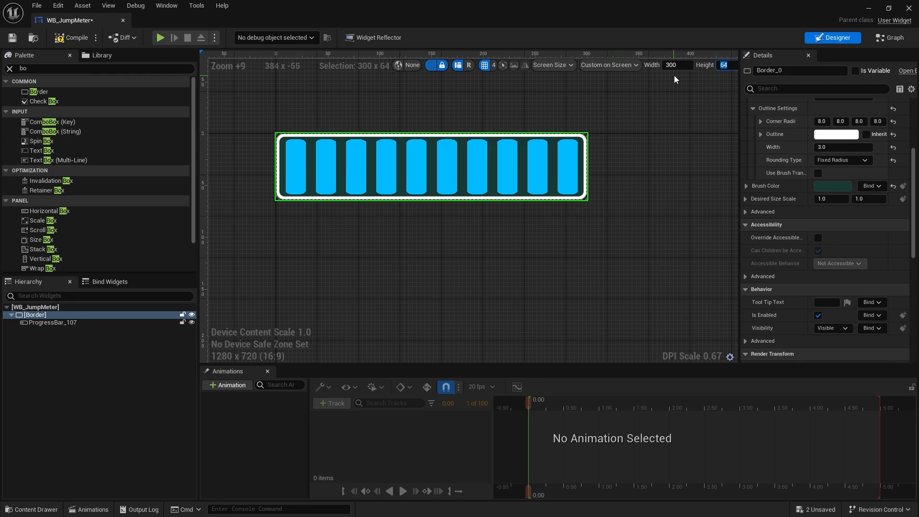
Set the designer's custom preview size to a width of 320 and a height of 128.
{"action": "scroll", "coordinate": [445, 199], "scroll_direction": "up", "scroll_amount": 3}
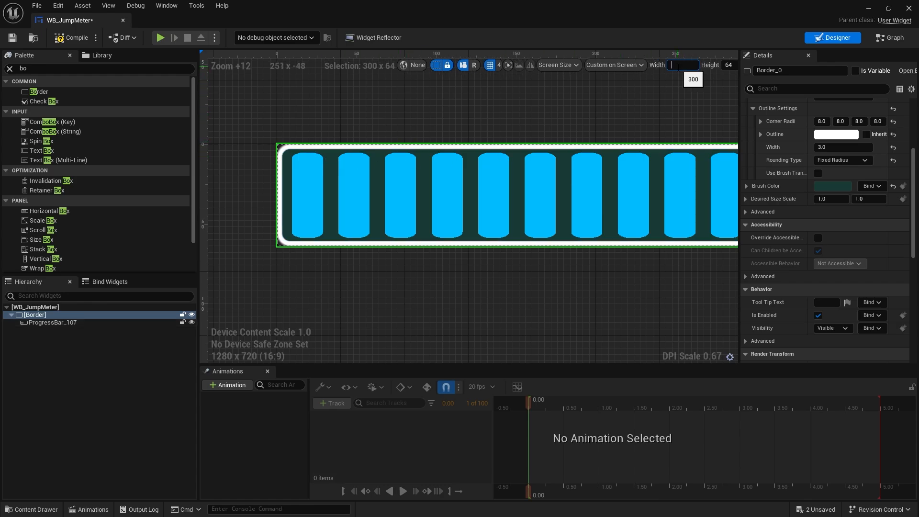
{"action": "type", "text": "0"}
{"action": "key", "text": "Return"}
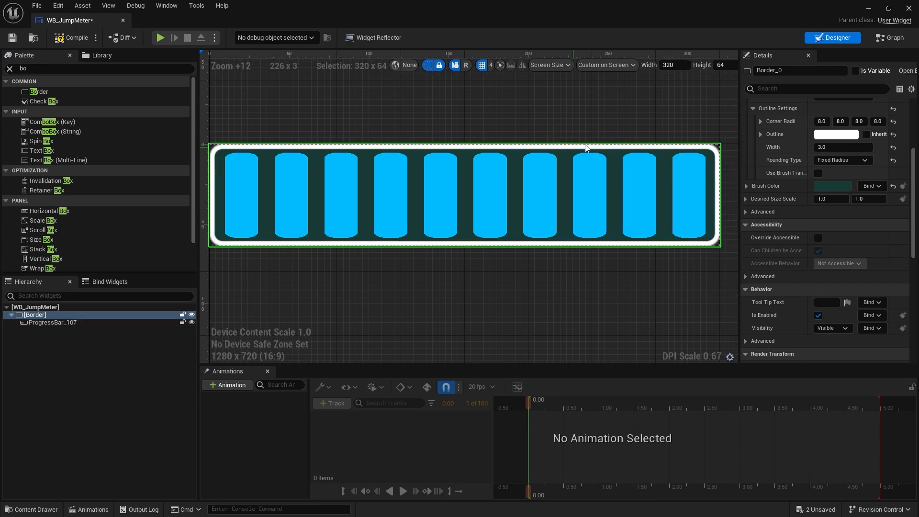
{"action": "left_click", "coordinate": [729, 66]}
{"action": "type", "text": "12"}
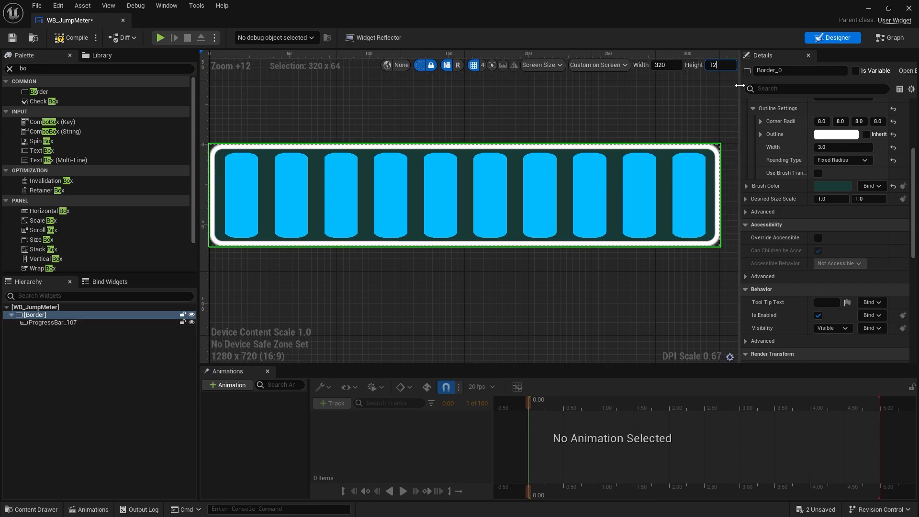
{"action": "type", "text": "8"}
{"action": "key", "text": "Return"}
{"action": "scroll", "coordinate": [585, 217], "scroll_direction": "down", "scroll_amount": 3}
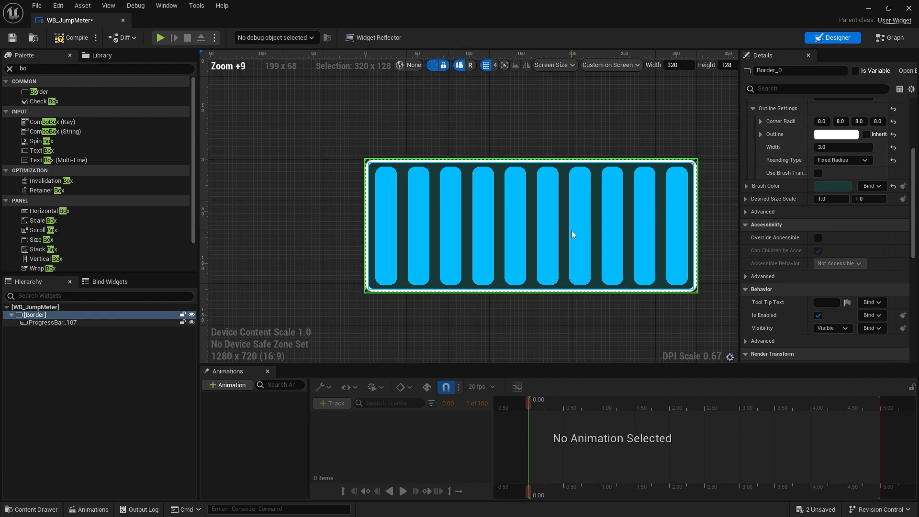
Compile and save the WB_JumpMeter widget.
{"action": "left_click", "coordinate": [571, 220]}
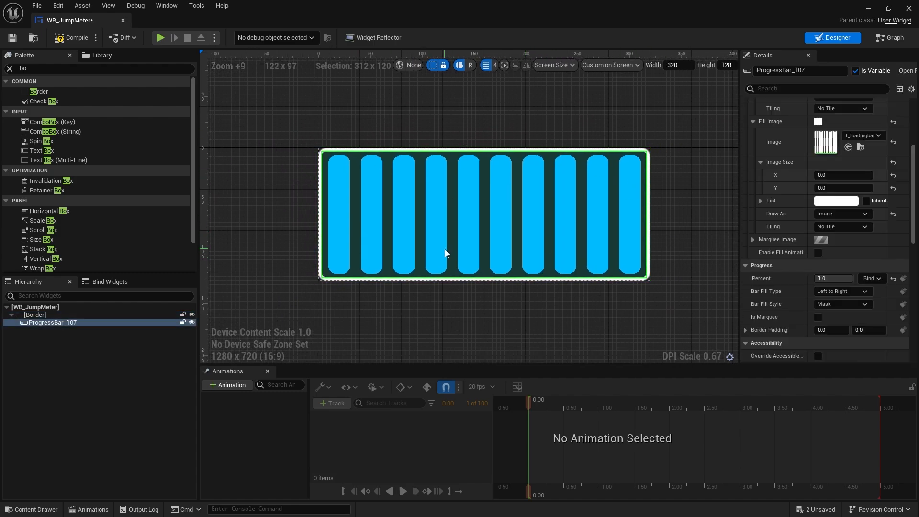
{"action": "left_click", "coordinate": [71, 37]}
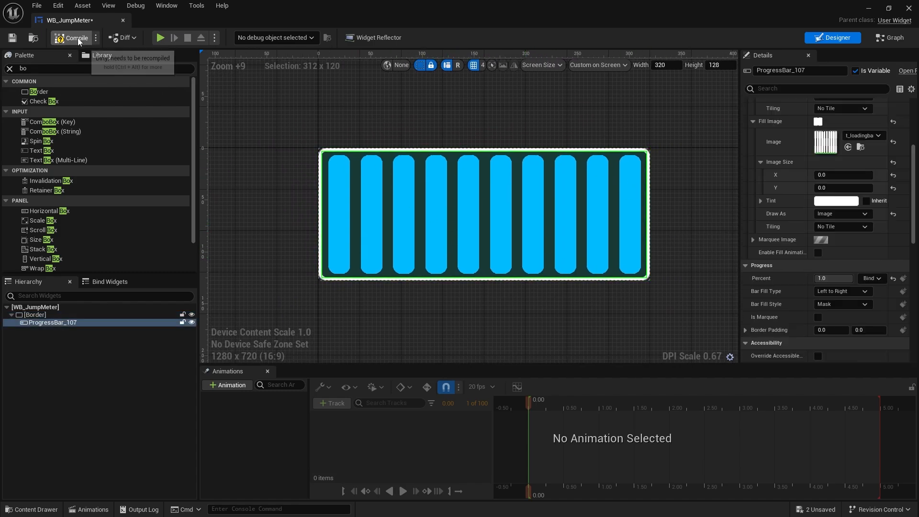
{"action": "left_click", "coordinate": [12, 37]}
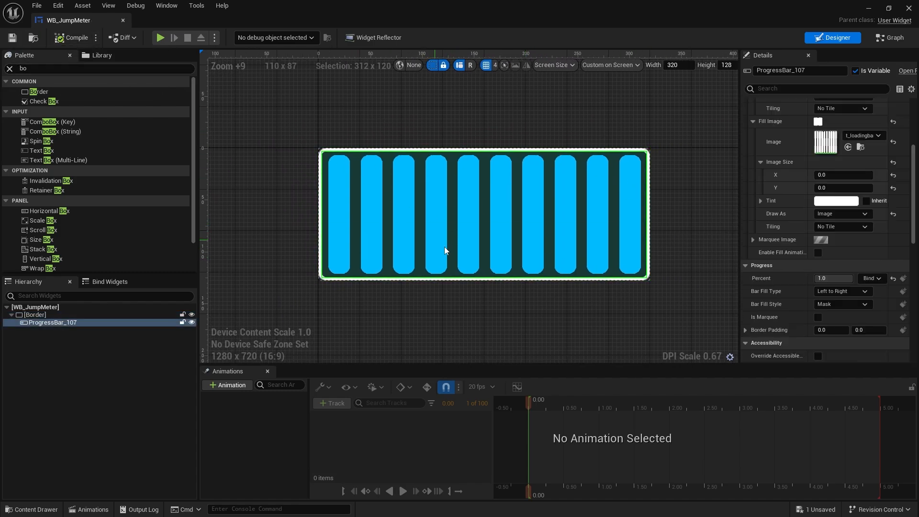
Open the WB_PlayerHUD widget from the project content and select the jump meter on its canvas.
{"action": "left_click", "coordinate": [867, 9]}
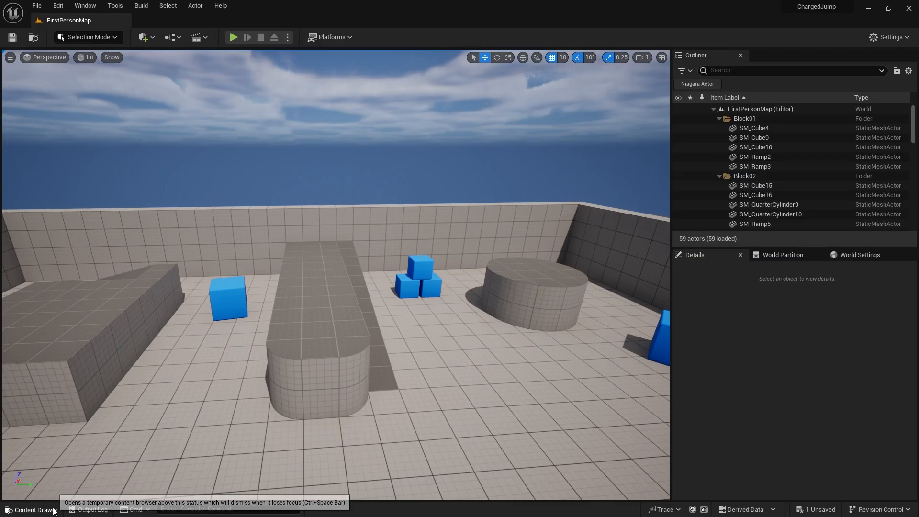
{"action": "left_click", "coordinate": [32, 509]}
{"action": "double_click", "coordinate": [634, 306]}
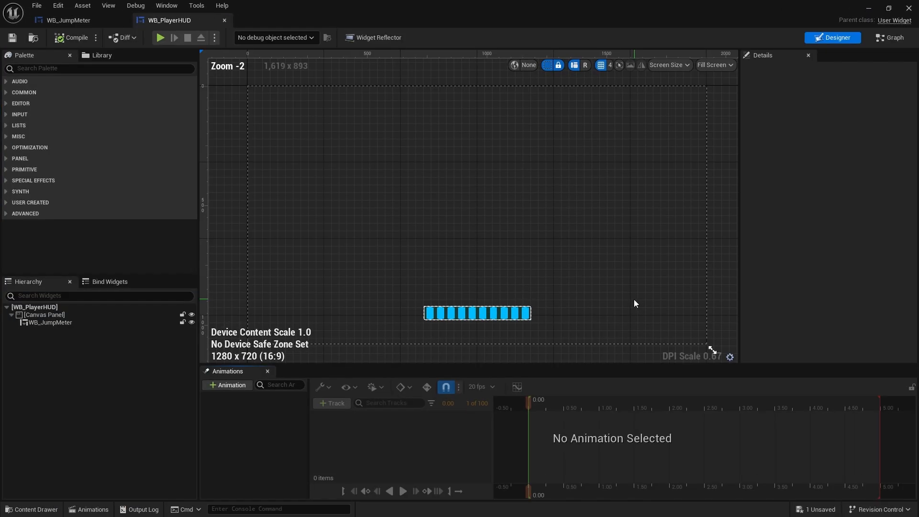
{"action": "scroll", "coordinate": [454, 315], "scroll_direction": "up", "scroll_amount": 7}
{"action": "left_click", "coordinate": [455, 313]}
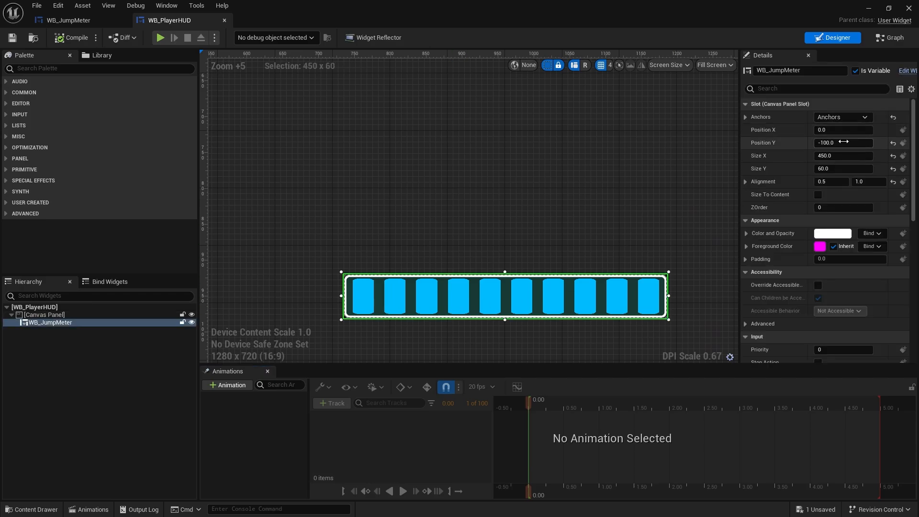
Set the jump meter's canvas slot size to 320 by 128.
{"action": "left_click", "coordinate": [838, 155]}
{"action": "type", "text": "320"}
{"action": "key", "text": "Tab"}
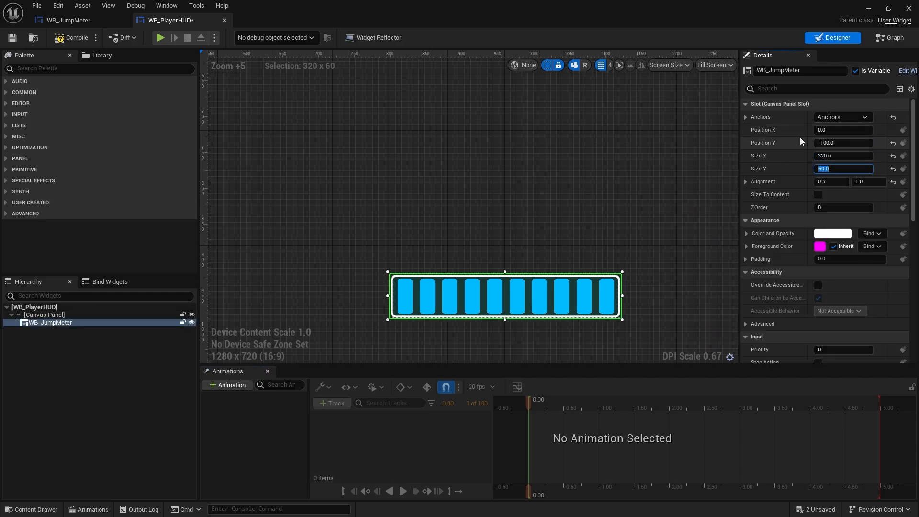
{"action": "type", "text": "128"}
{"action": "key", "text": "Return"}
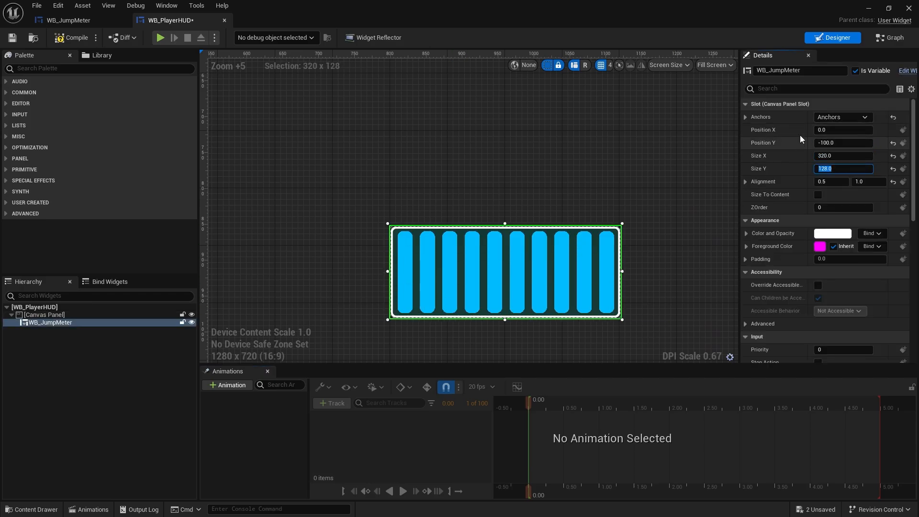
Reduce the jump meter's canvas slot to Size X 160 and Size Y 64.
{"action": "right_click_drag", "start_coordinate": [694, 192], "coordinate": [567, 234]}
{"action": "scroll", "coordinate": [643, 177], "scroll_direction": "down", "scroll_amount": 5}
{"action": "scroll", "coordinate": [607, 227], "scroll_direction": "down", "scroll_amount": 2}
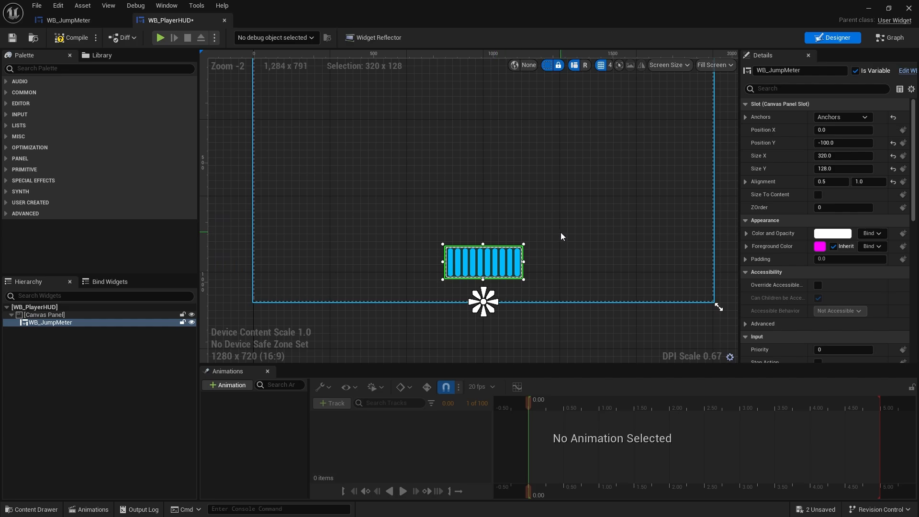
{"action": "scroll", "coordinate": [561, 232], "scroll_direction": "up", "scroll_amount": 2}
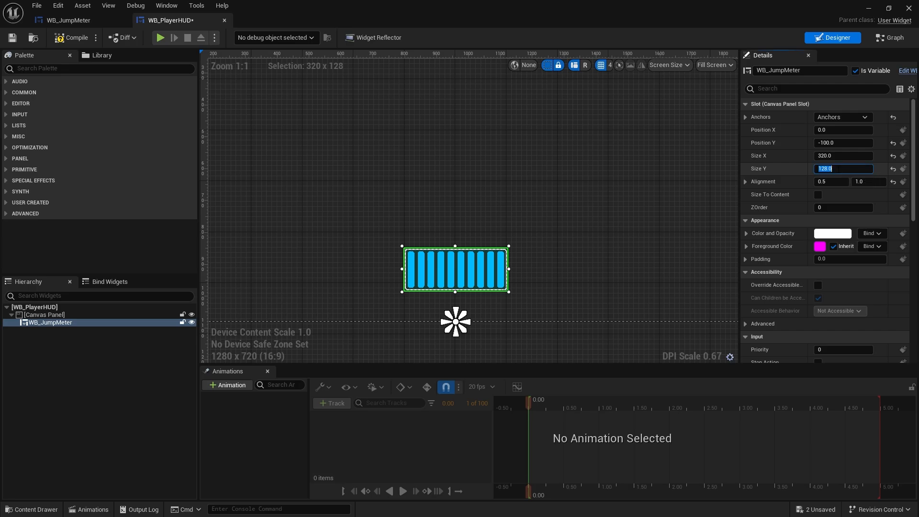
{"action": "type", "text": "64"}
{"action": "key", "text": "Return"}
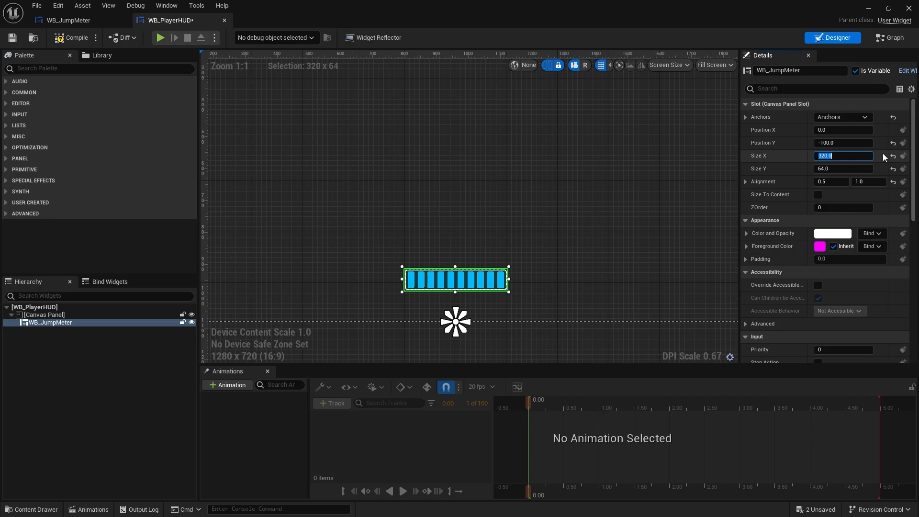
{"action": "type", "text": "160"}
{"action": "key", "text": "Return"}
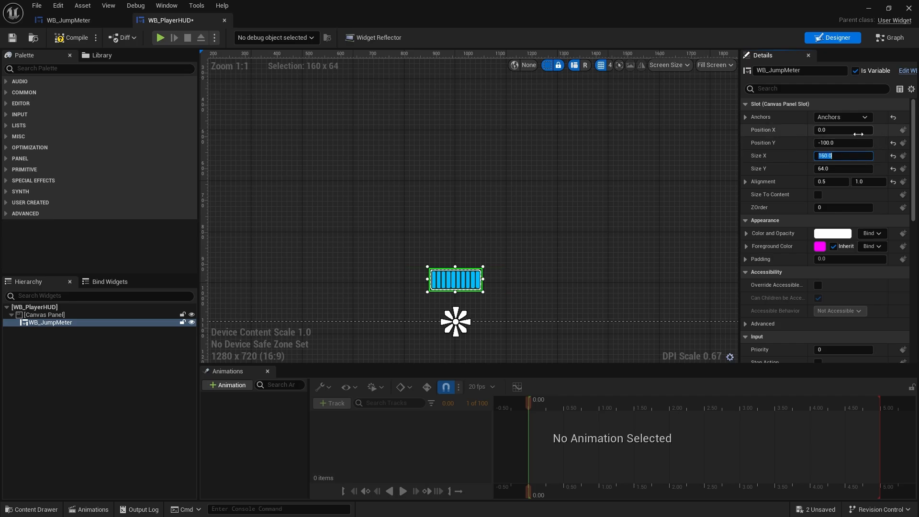
Compile and save the WB_PlayerHUD widget.
{"action": "scroll", "coordinate": [531, 282], "scroll_direction": "up", "scroll_amount": 6}
{"action": "right_click_drag", "start_coordinate": [489, 253], "coordinate": [557, 272]}
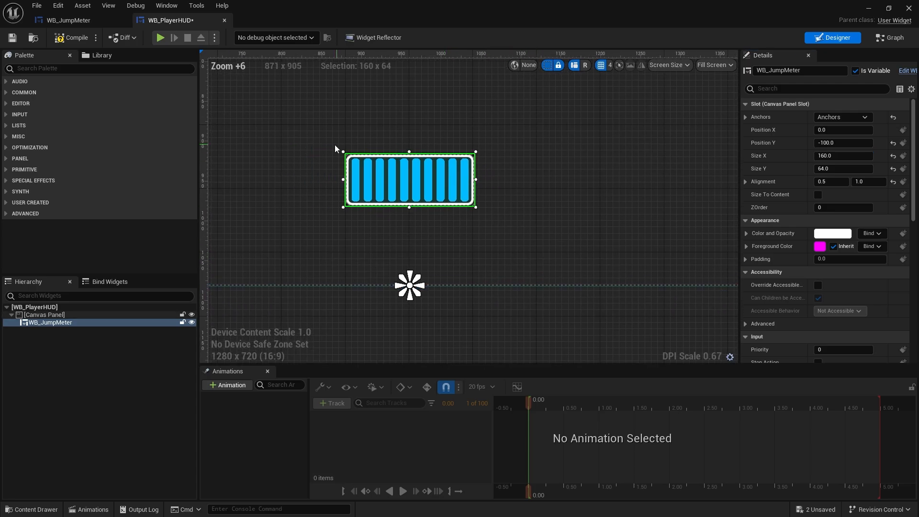
{"action": "left_click", "coordinate": [82, 40]}
{"action": "left_click", "coordinate": [14, 38]}
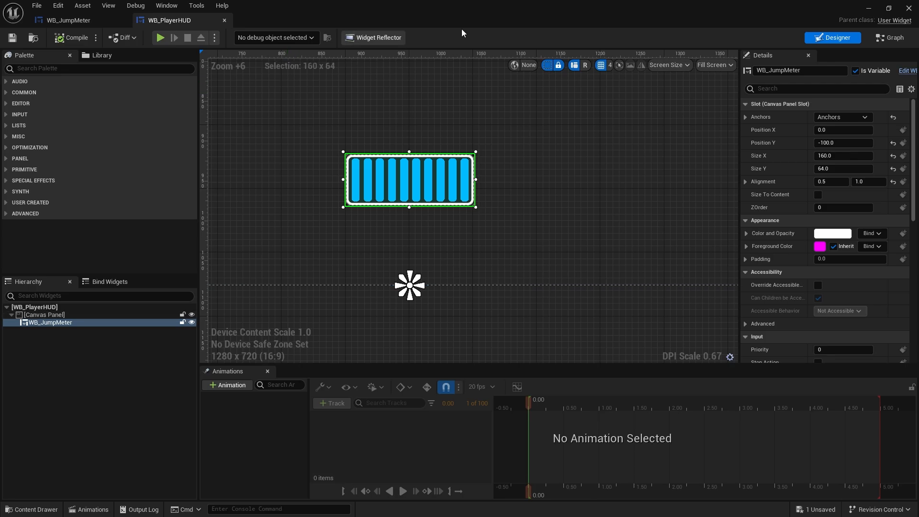
Play the level in the editor, perform a jump to test the resized meter, and end the session.
{"action": "left_click", "coordinate": [869, 9]}
{"action": "left_click", "coordinate": [234, 38]}
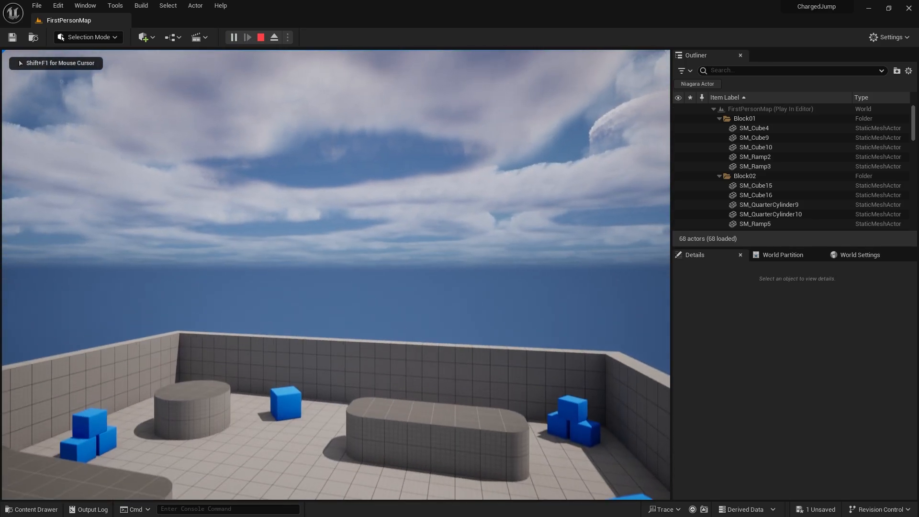
{"action": "key", "text": "space"}
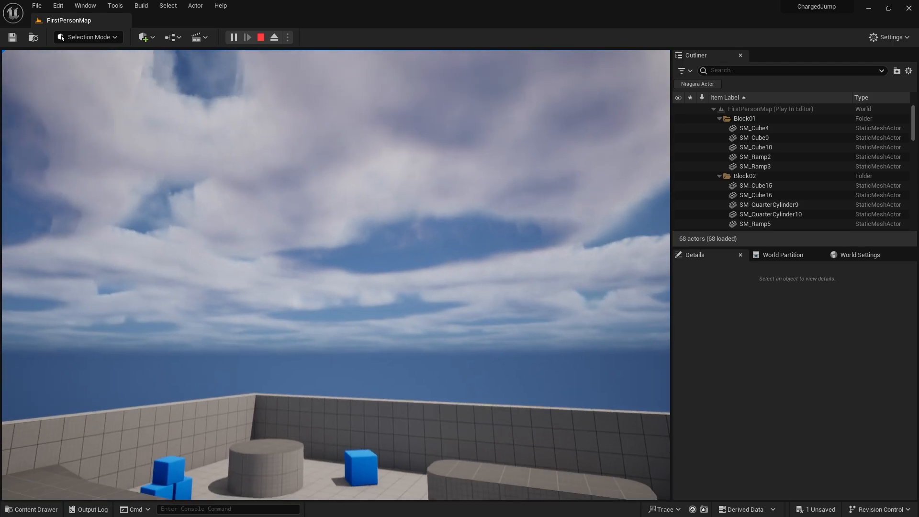
{"action": "key", "text": "Escape"}
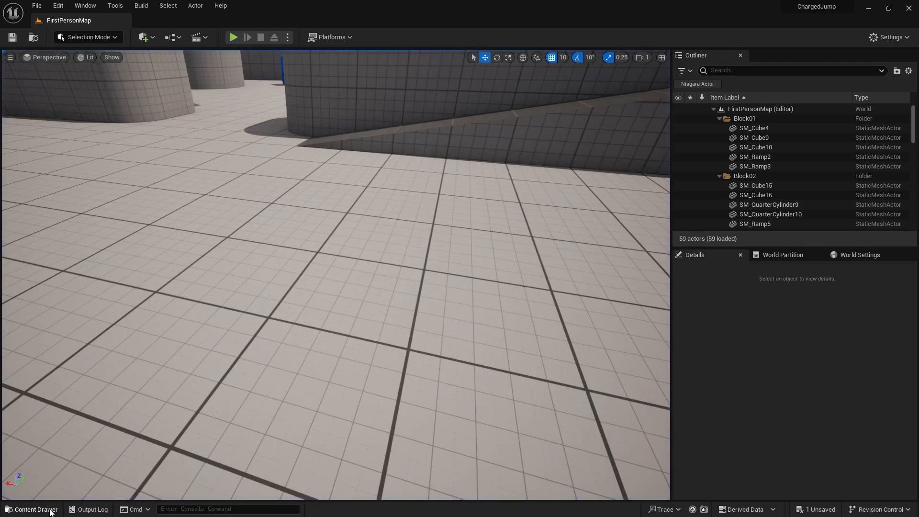
Reopen the WB_JumpMeter widget in the designer for closer editing of its border.
{"action": "left_click", "coordinate": [34, 509]}
{"action": "double_click", "coordinate": [618, 310]}
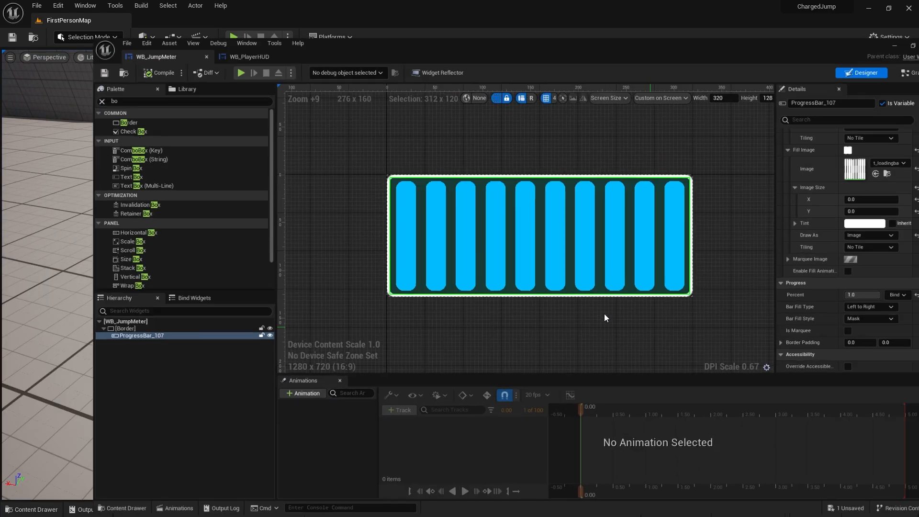
{"action": "scroll", "coordinate": [335, 181], "scroll_direction": "up", "scroll_amount": 9}
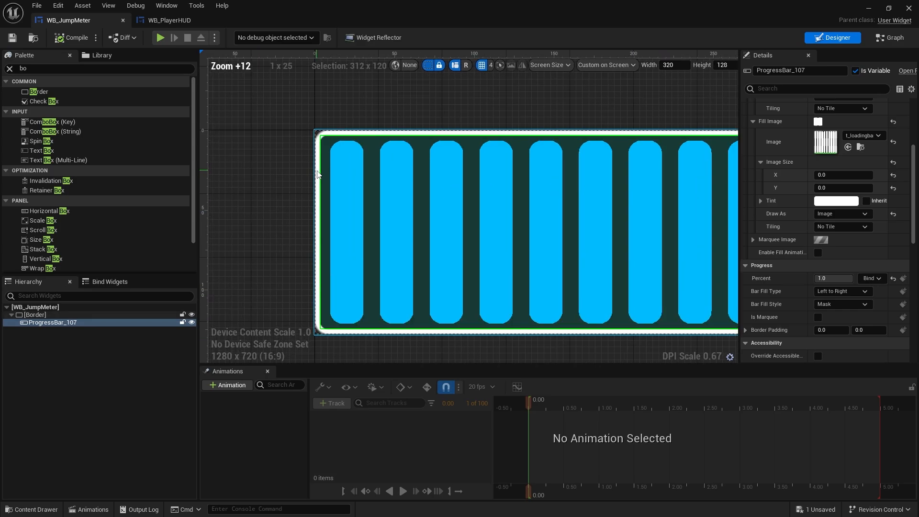
Wrap the meter's root Border with an Overlay.
{"action": "scroll", "coordinate": [380, 248], "scroll_direction": "down", "scroll_amount": 8}
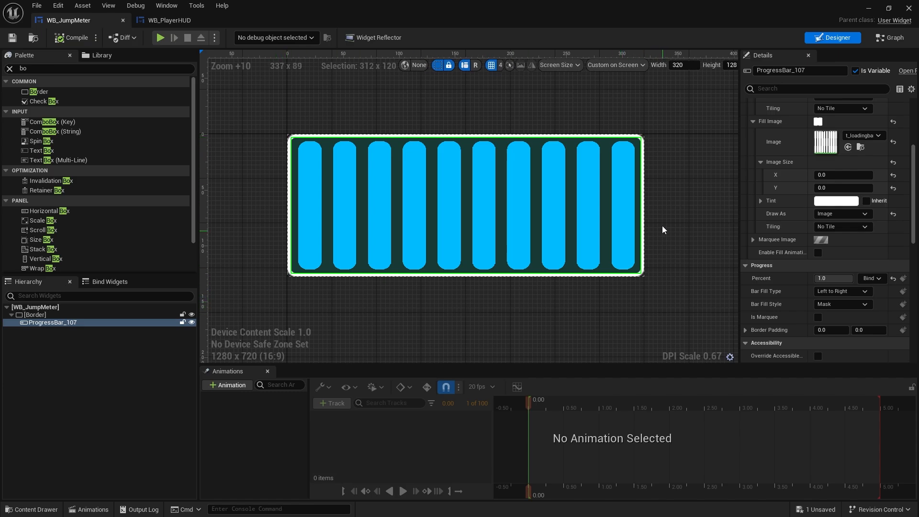
{"action": "left_click", "coordinate": [137, 348]}
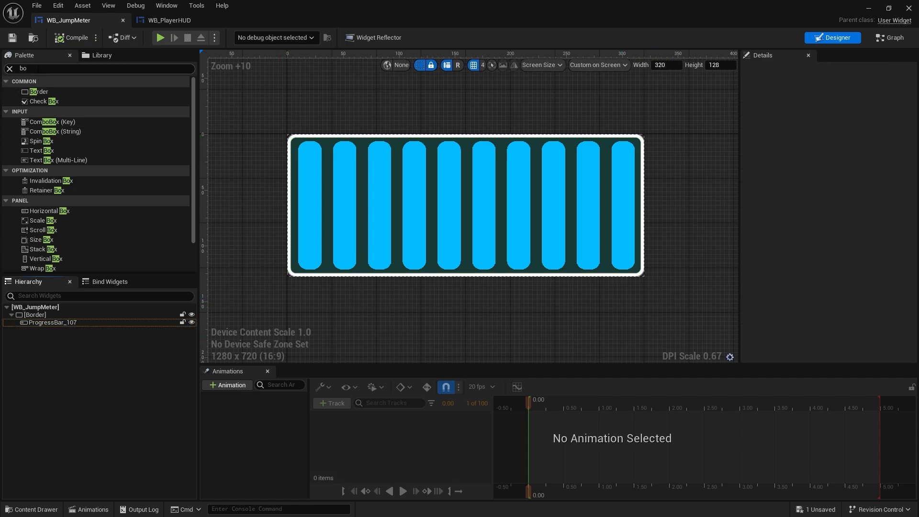
{"action": "key", "text": "BackSpace"}
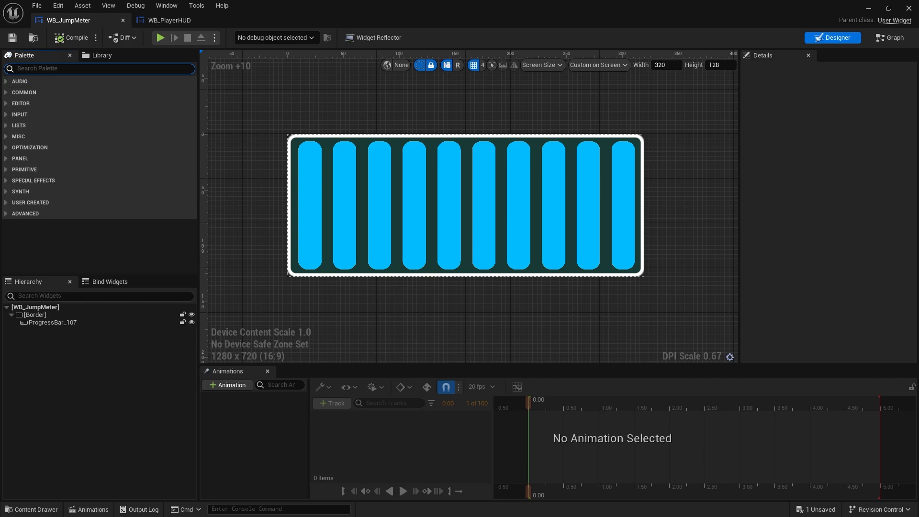
{"action": "left_click", "coordinate": [70, 314]}
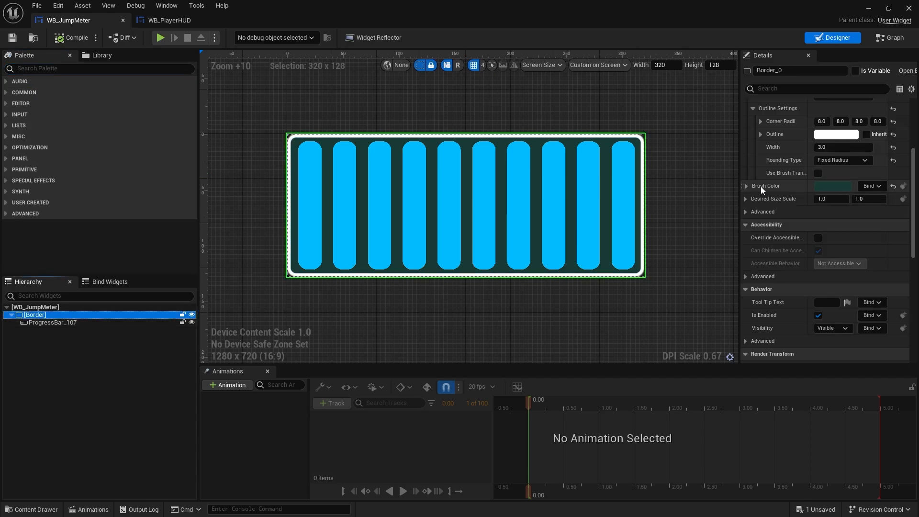
{"action": "right_click", "coordinate": [45, 309]}
{"action": "left_click", "coordinate": [42, 316]}
{"action": "right_click", "coordinate": [41, 316]}
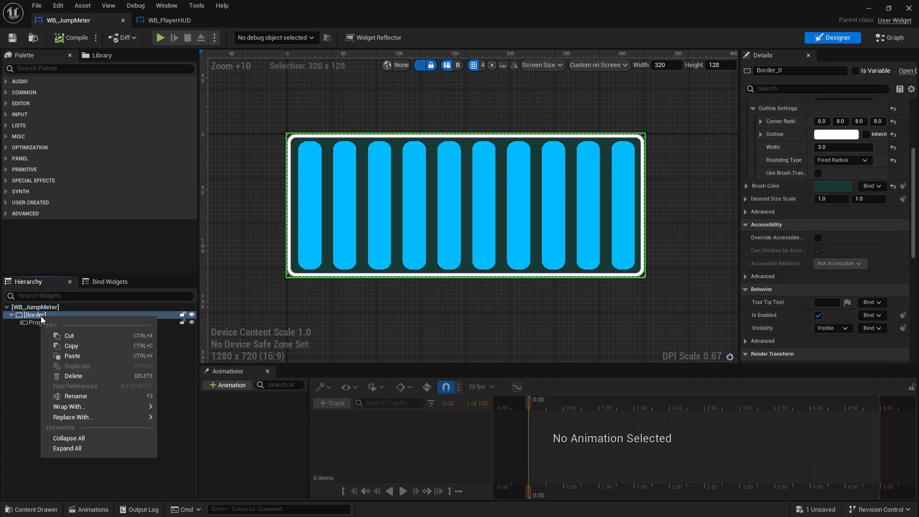
{"action": "mouse_move", "coordinate": [85, 406]}
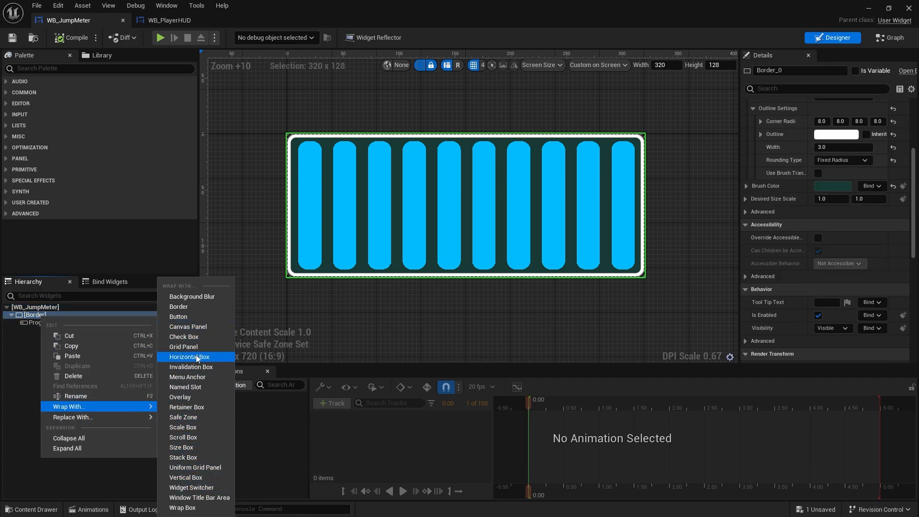
{"action": "left_click", "coordinate": [185, 397]}
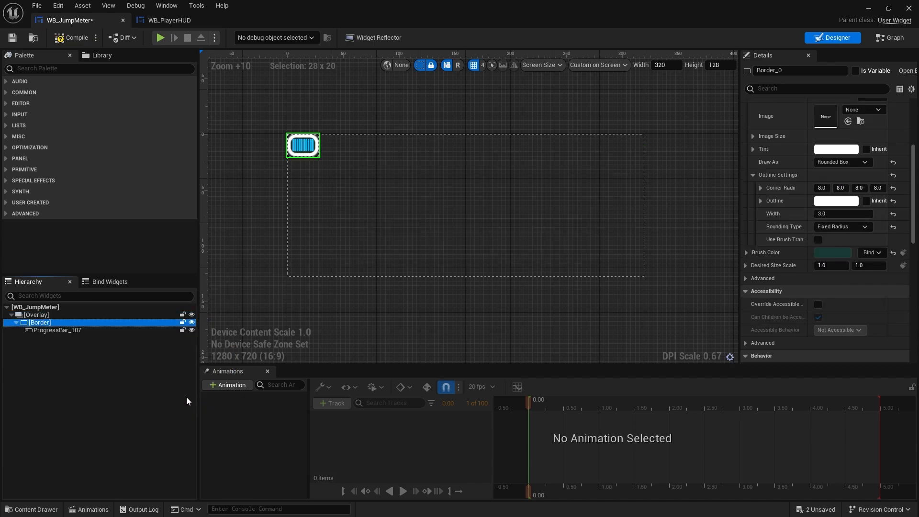
Set the original Border's overlay slot to fill horizontally and vertically.
{"action": "left_click", "coordinate": [51, 315]}
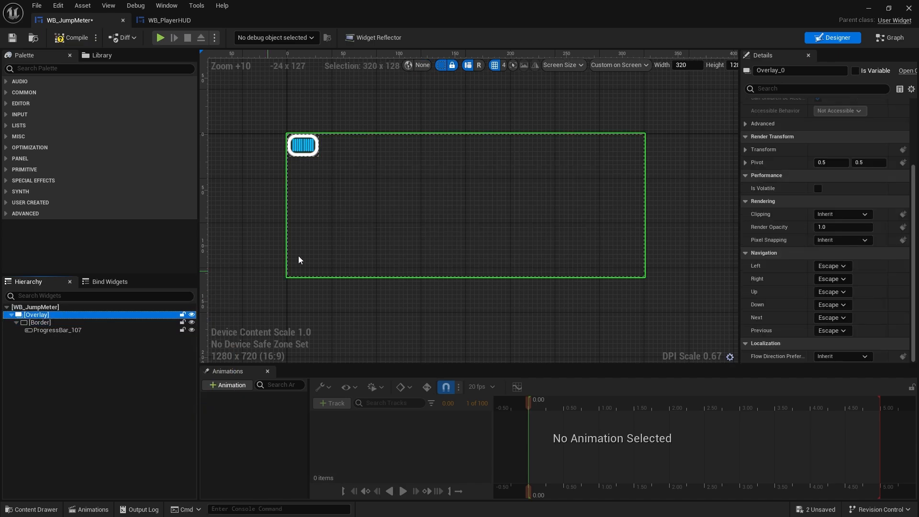
{"action": "left_click", "coordinate": [47, 324]}
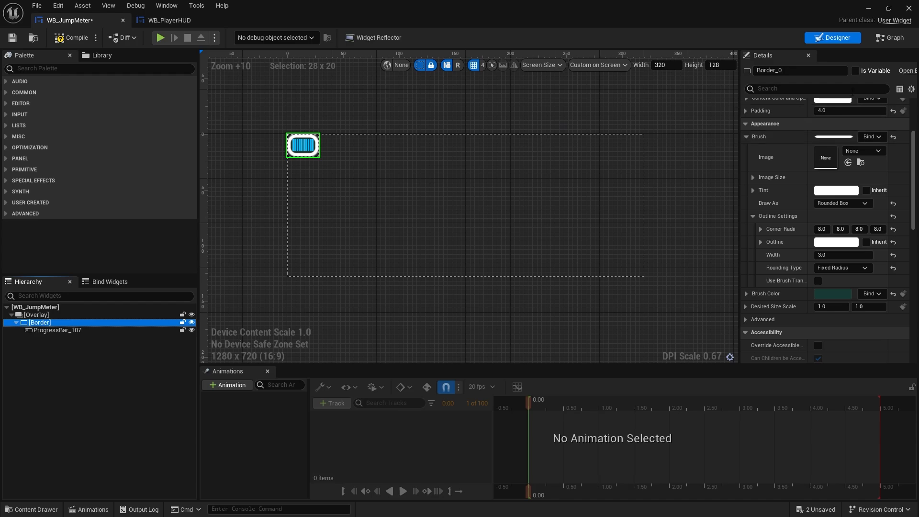
{"action": "scroll", "coordinate": [817, 142], "scroll_direction": "up", "scroll_amount": 1}
{"action": "scroll", "coordinate": [817, 142], "scroll_direction": "up", "scroll_amount": 2}
{"action": "left_click", "coordinate": [869, 130]}
{"action": "left_click", "coordinate": [869, 143]}
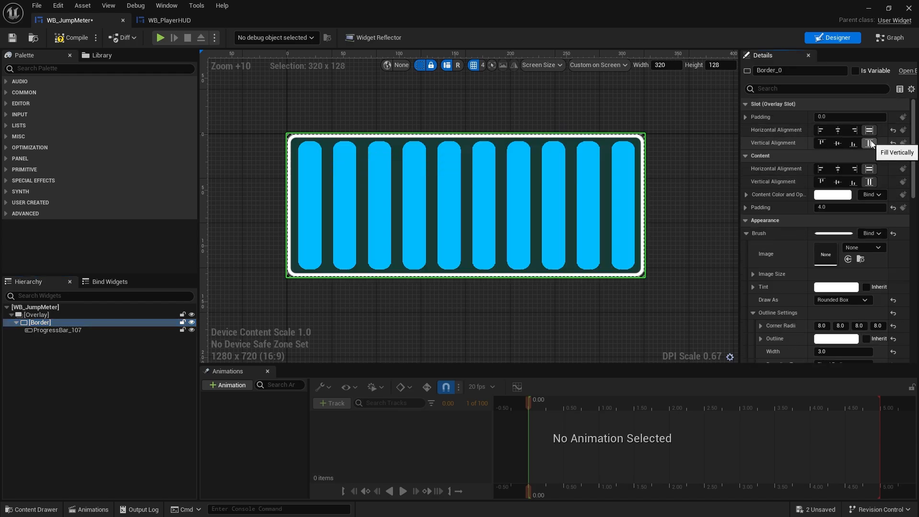
Add a second Border as the last child of the Overlay and make its slot fill horizontally and vertically.
{"action": "left_click", "coordinate": [51, 315]}
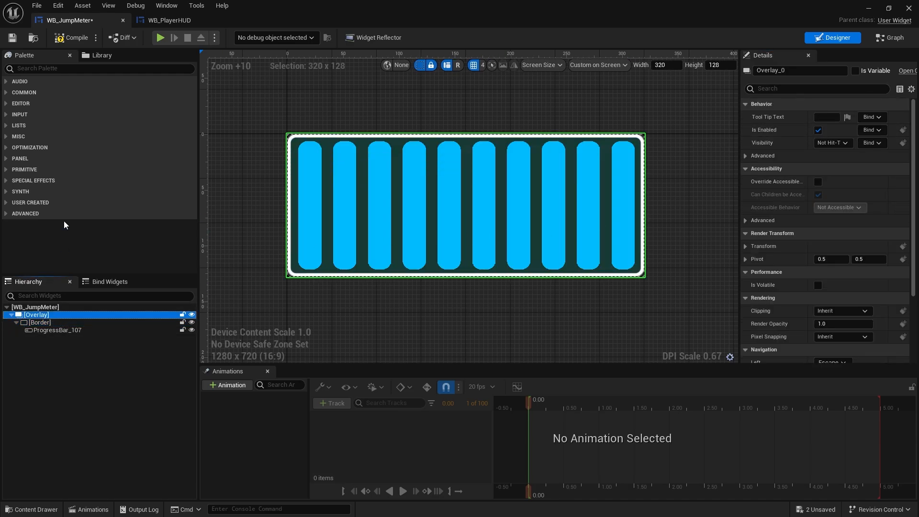
{"action": "left_click", "coordinate": [42, 71]}
{"action": "type", "text": "border"}
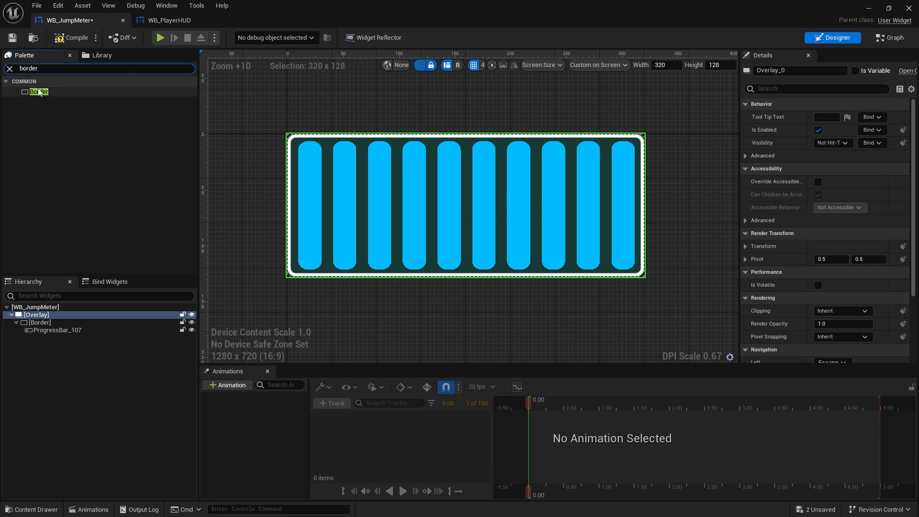
{"action": "left_click_drag", "start_coordinate": [36, 91], "coordinate": [57, 218]}
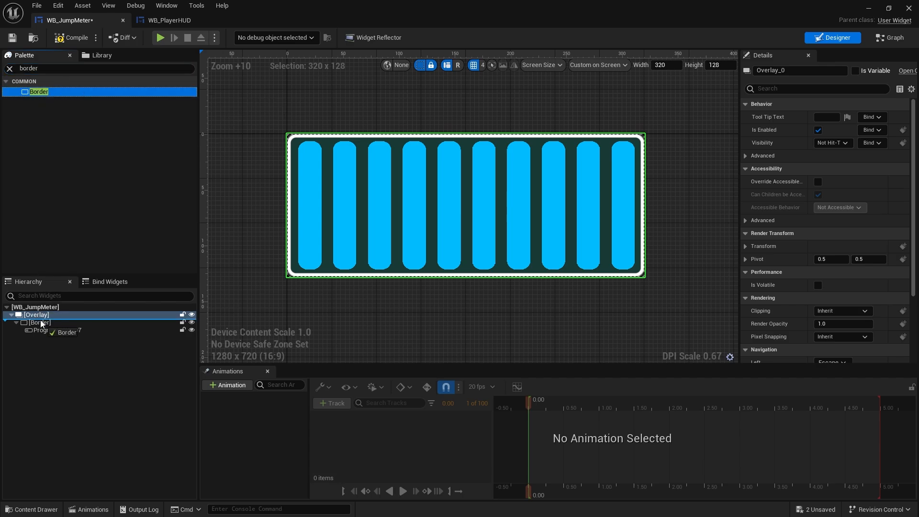
{"action": "left_click_drag", "start_coordinate": [39, 318], "coordinate": [42, 337]}
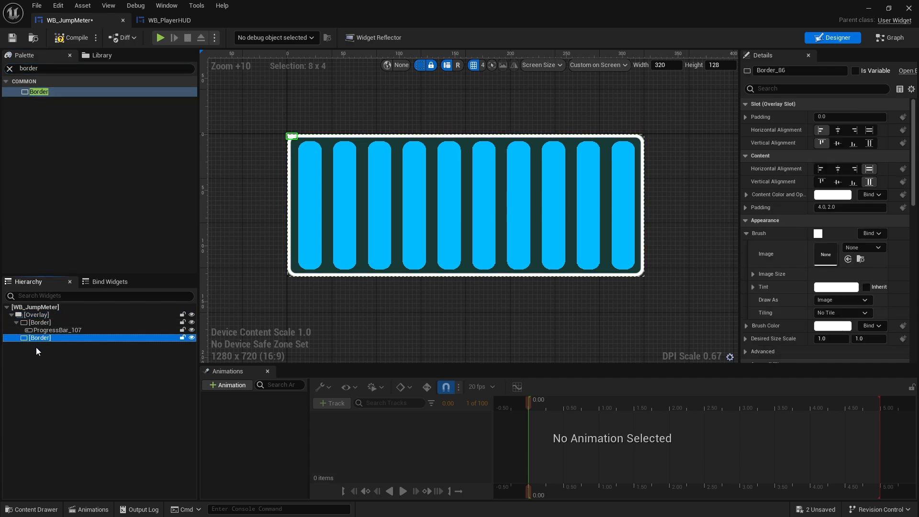
{"action": "left_click", "coordinate": [869, 130]}
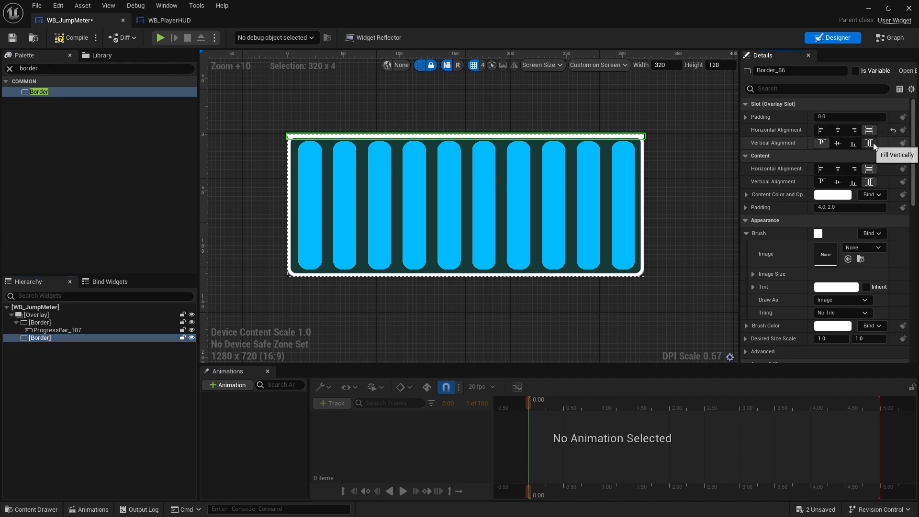
{"action": "left_click", "coordinate": [869, 143]}
Set the new Border's brush color to black with an alpha of 0.5.
{"action": "scroll", "coordinate": [779, 274], "scroll_direction": "down", "scroll_amount": 3}
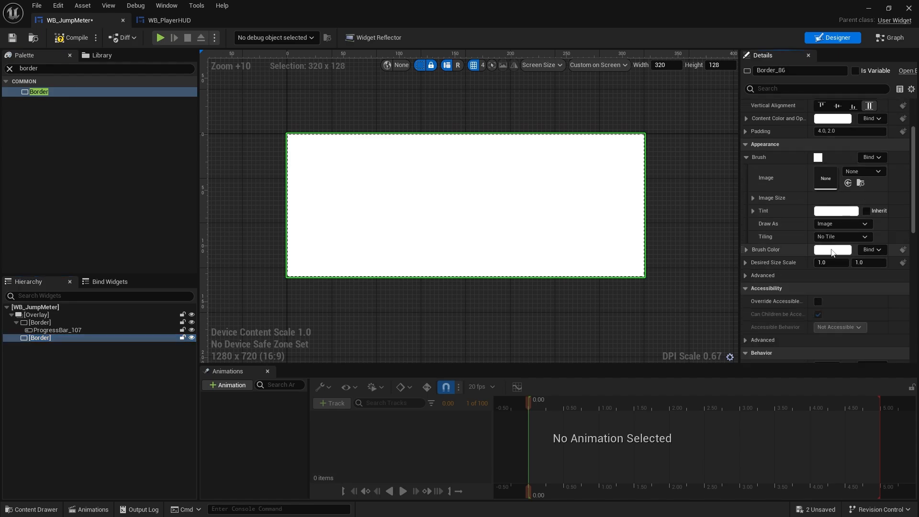
{"action": "left_click", "coordinate": [830, 251]}
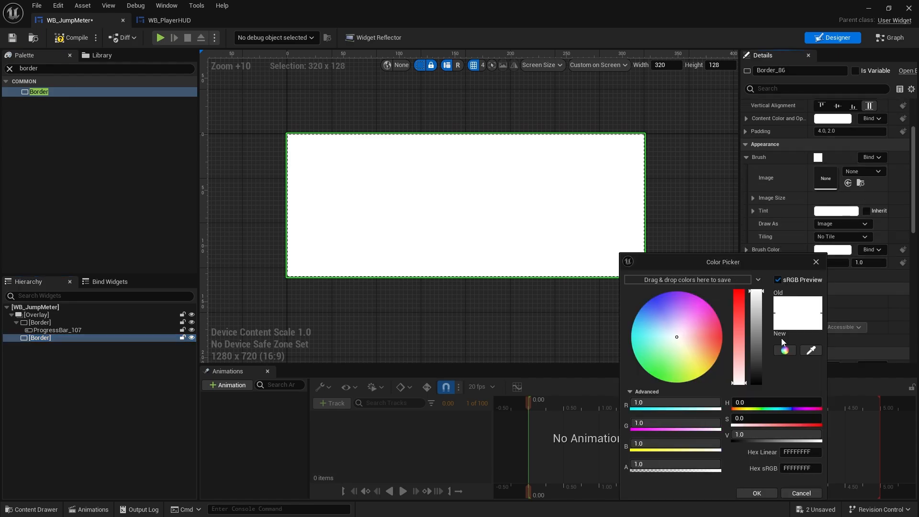
{"action": "left_click_drag", "start_coordinate": [758, 350], "coordinate": [766, 393]}
{"action": "left_click", "coordinate": [701, 463]}
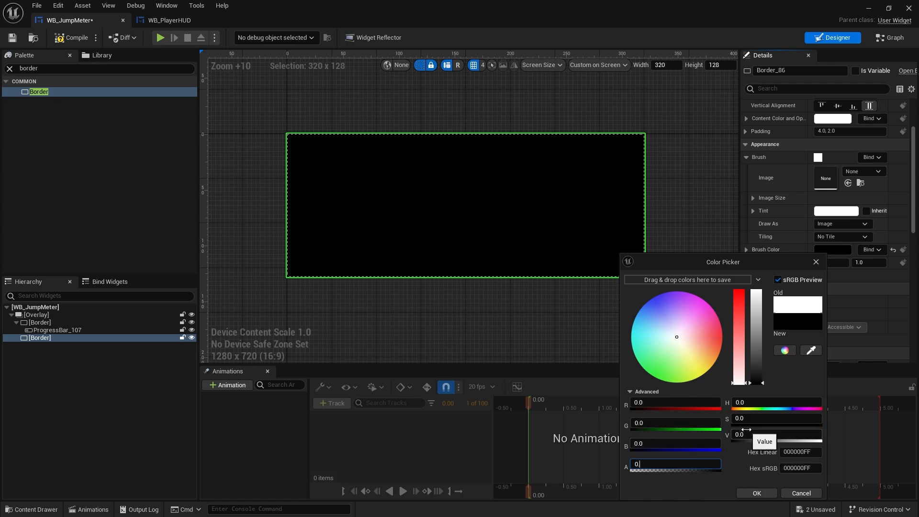
{"action": "key", "text": "Return"}
{"action": "right_click_drag", "start_coordinate": [552, 285], "coordinate": [519, 274]}
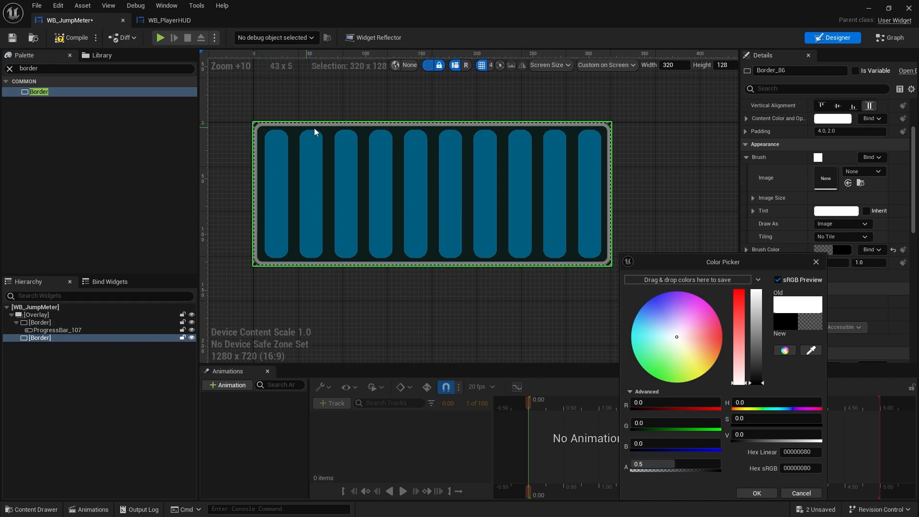
Copy the Brush settings of the original Border and paste them onto the new Border's Brush.
{"action": "left_click", "coordinate": [67, 322]}
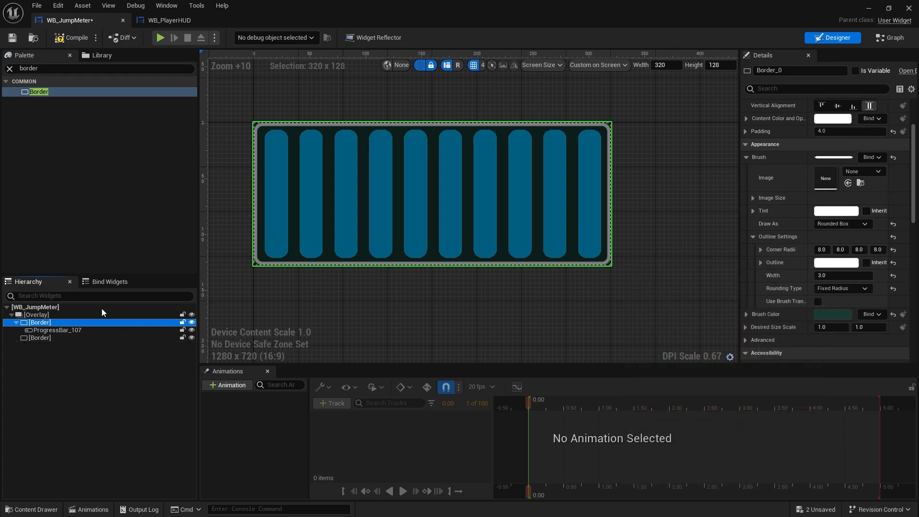
{"action": "right_click", "coordinate": [771, 155]}
{"action": "left_click", "coordinate": [797, 201]}
{"action": "left_click", "coordinate": [74, 336]}
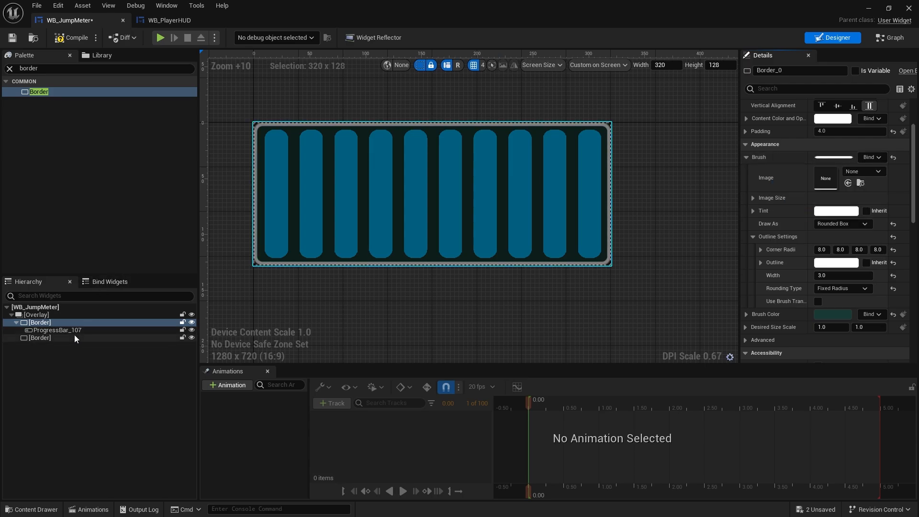
{"action": "right_click", "coordinate": [785, 155]}
{"action": "left_click", "coordinate": [803, 211]}
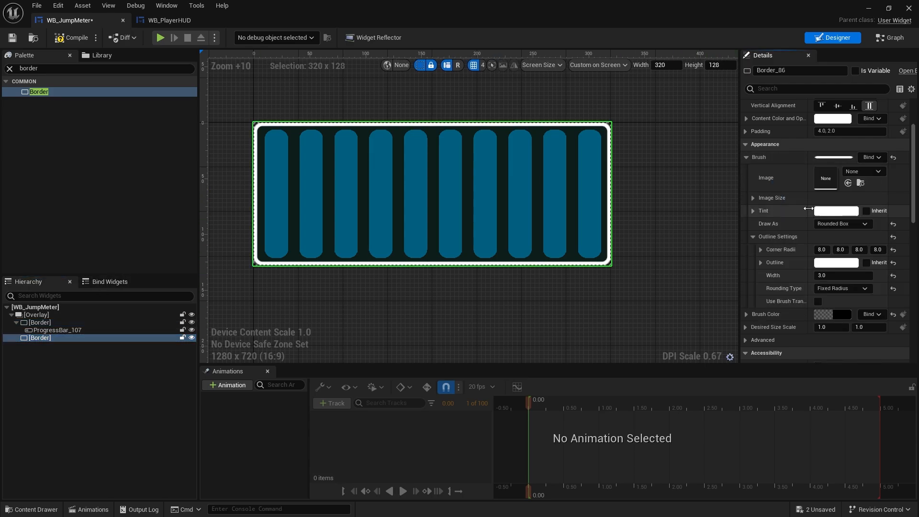
Set the outline width of the new Border's brush to 0.
{"action": "left_click", "coordinate": [837, 211]}
{"action": "left_click", "coordinate": [825, 223]}
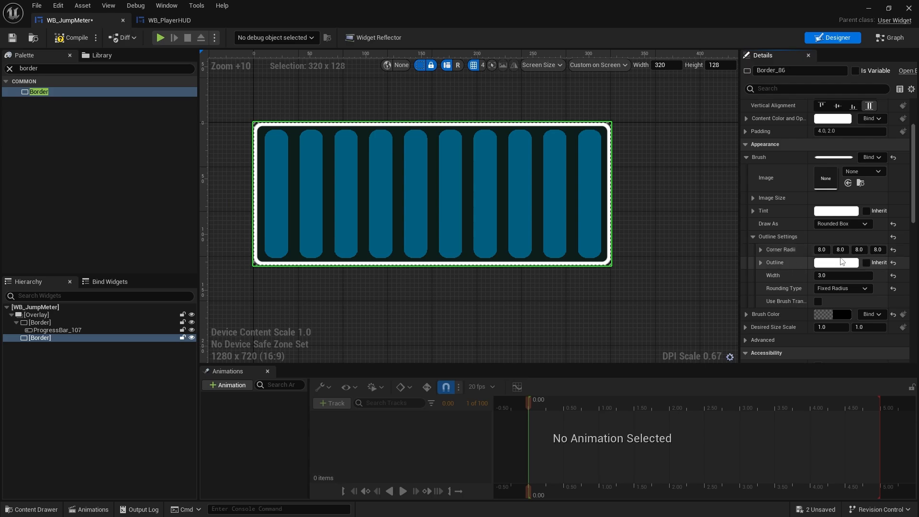
{"action": "left_click", "coordinate": [832, 276]}
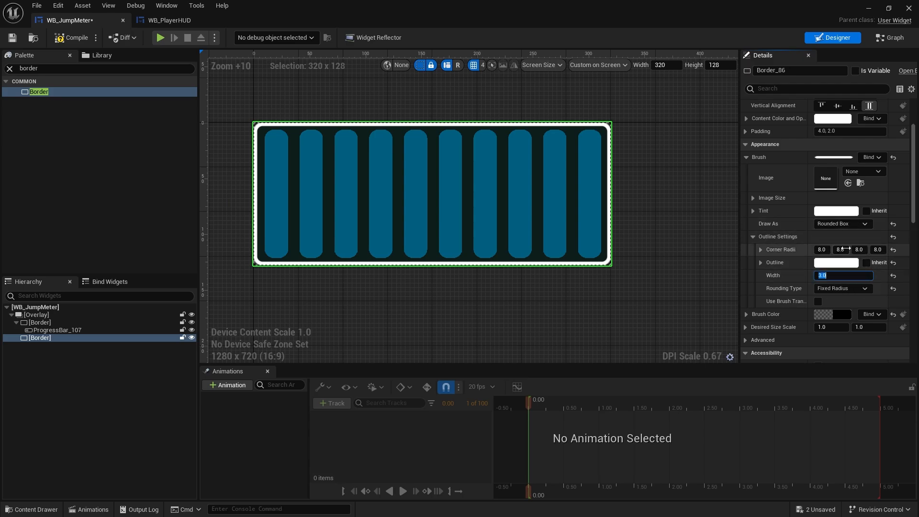
{"action": "type", "text": "0"}
{"action": "key", "text": "Return"}
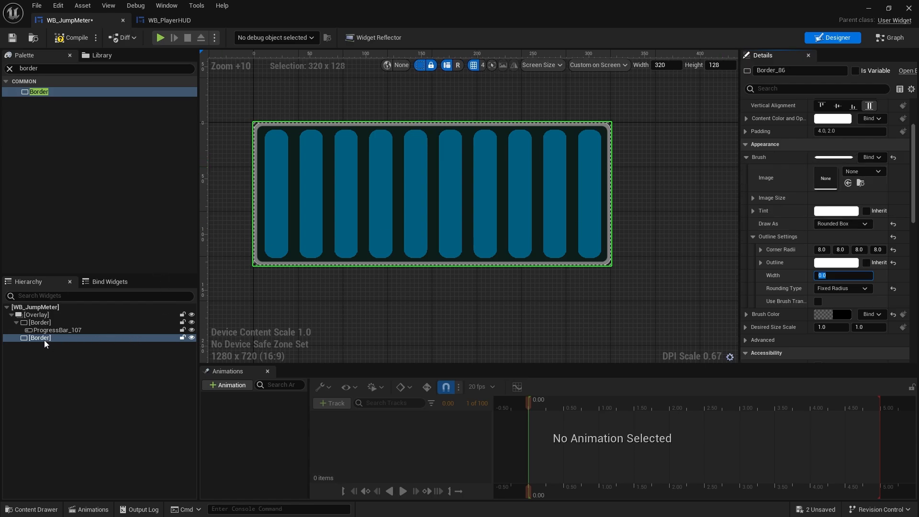
Move the black Border ahead of the original one in the Overlay and set its render translation to 5, 5.
{"action": "left_click_drag", "start_coordinate": [41, 341], "coordinate": [35, 324]}
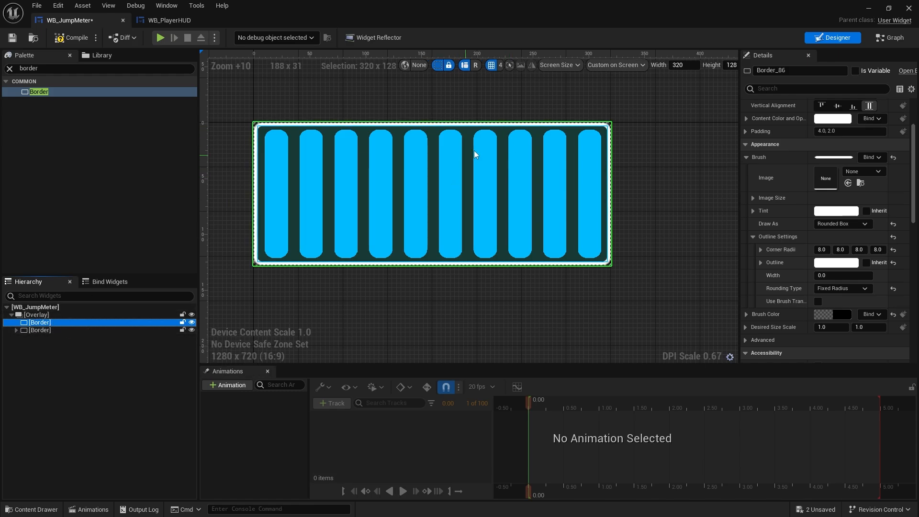
{"action": "scroll", "coordinate": [802, 218], "scroll_direction": "down", "scroll_amount": 5}
{"action": "scroll", "coordinate": [799, 213], "scroll_direction": "down", "scroll_amount": 3}
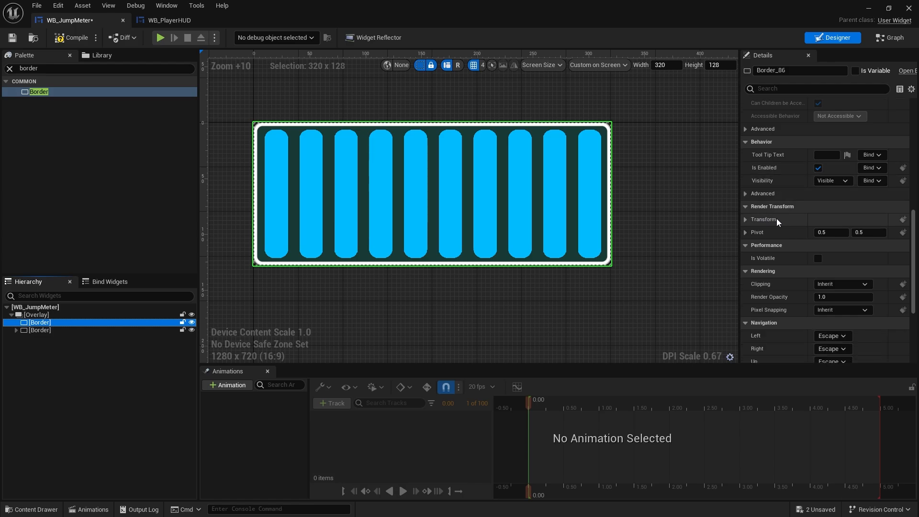
{"action": "left_click", "coordinate": [746, 220]}
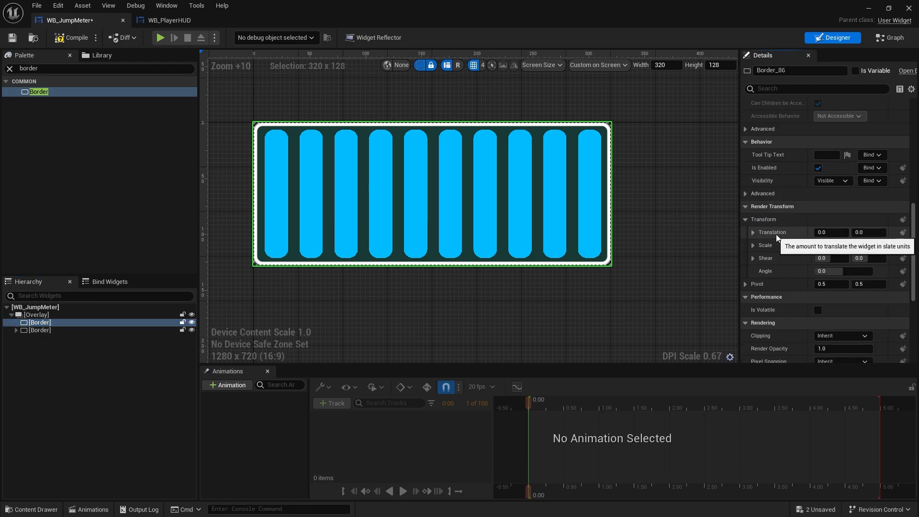
{"action": "type", "text": "5"}
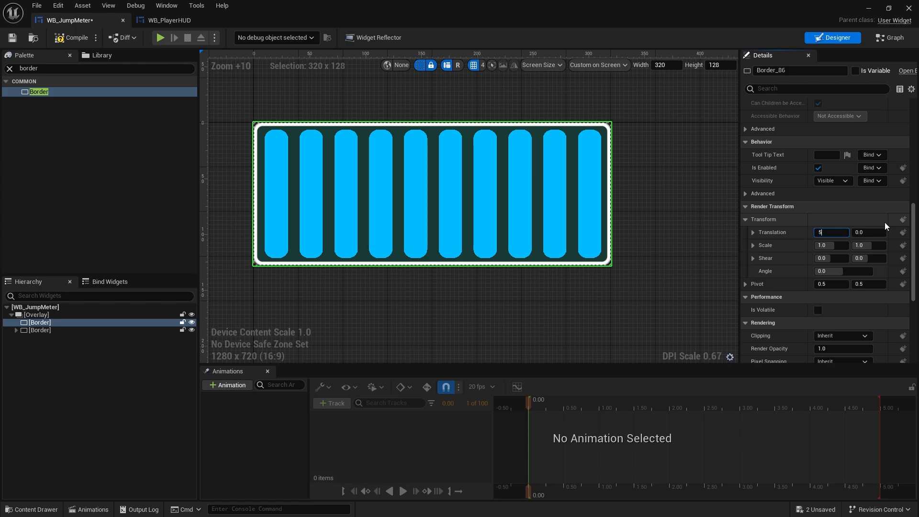
{"action": "key", "text": "Tab"}
{"action": "key", "text": "Return"}
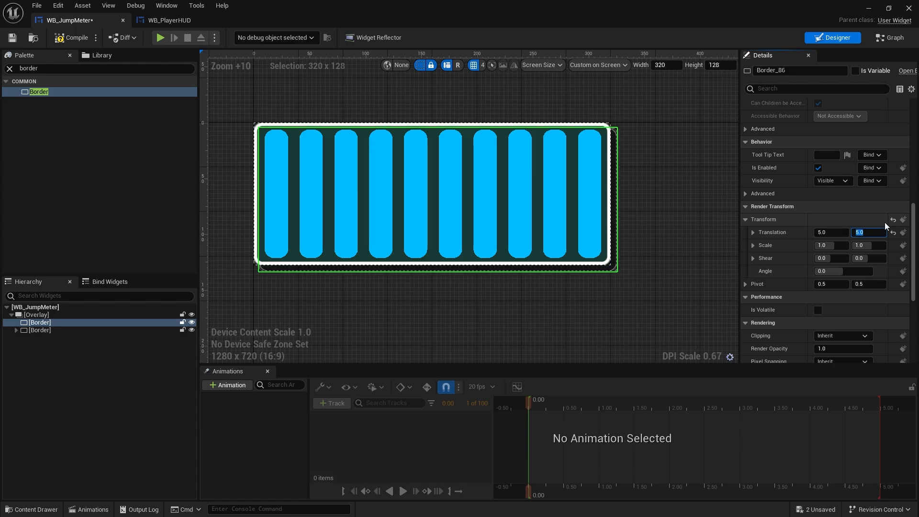
{"action": "left_click", "coordinate": [591, 233]}
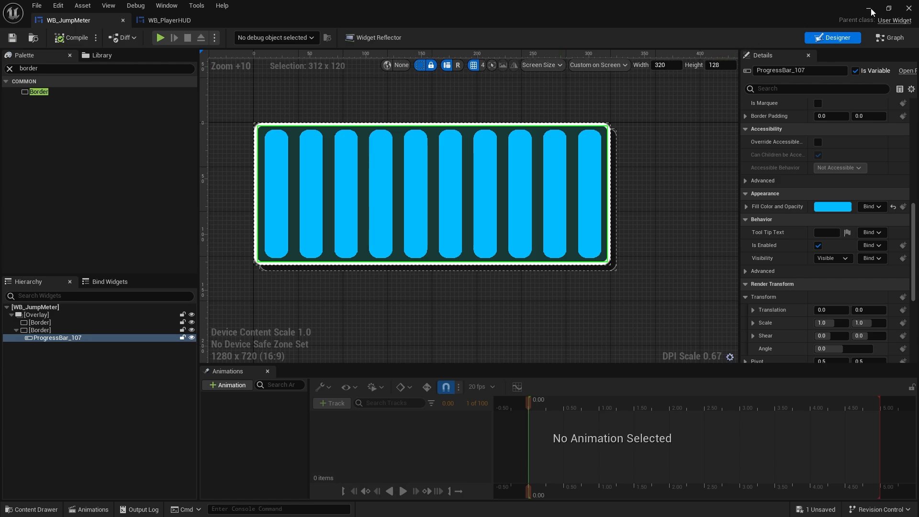
Make the shadow Border's outline color fully transparent by setting its alpha to 0.
{"action": "scroll", "coordinate": [375, 242], "scroll_direction": "up", "scroll_amount": 7}
{"action": "right_click_drag", "start_coordinate": [373, 242], "coordinate": [672, 230]}
{"action": "left_click", "coordinate": [370, 266]}
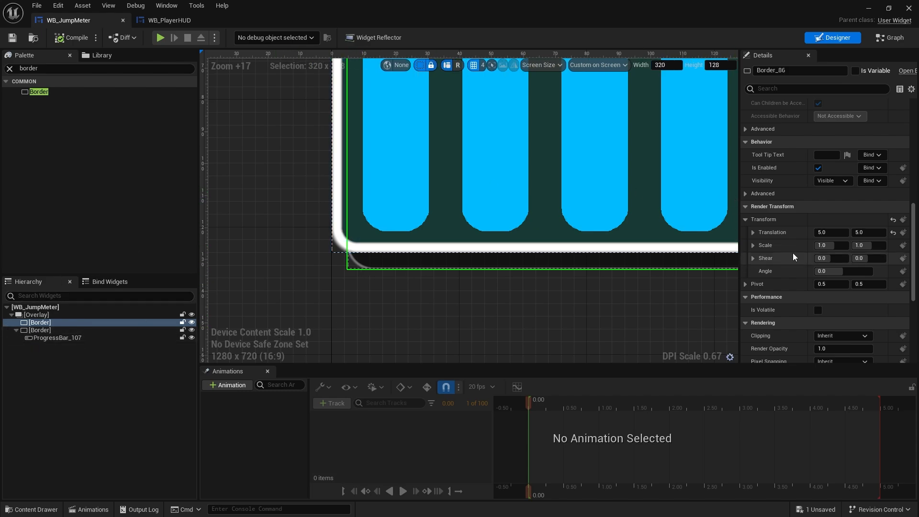
{"action": "scroll", "coordinate": [792, 252], "scroll_direction": "up", "scroll_amount": 8}
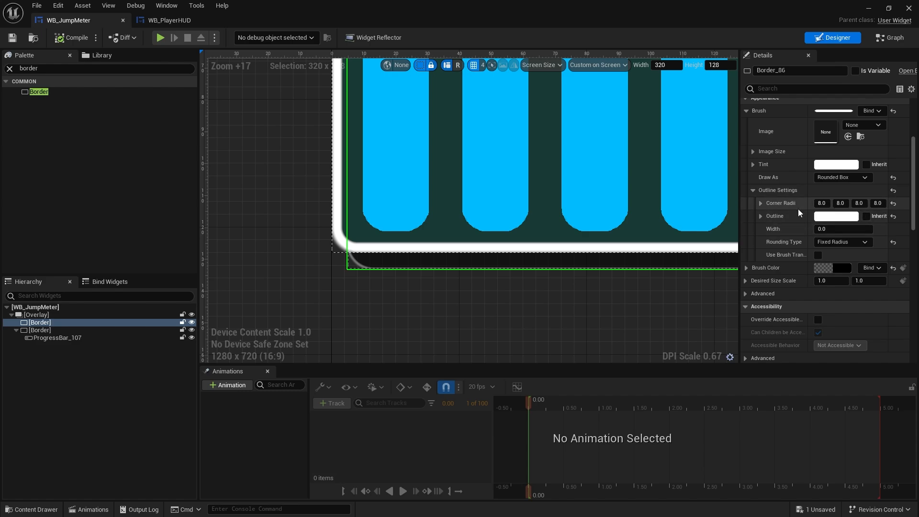
{"action": "left_click", "coordinate": [836, 216]}
{"action": "left_click", "coordinate": [679, 430]}
{"action": "type", "text": "0"}
{"action": "key", "text": "Return"}
{"action": "left_click", "coordinate": [764, 461]}
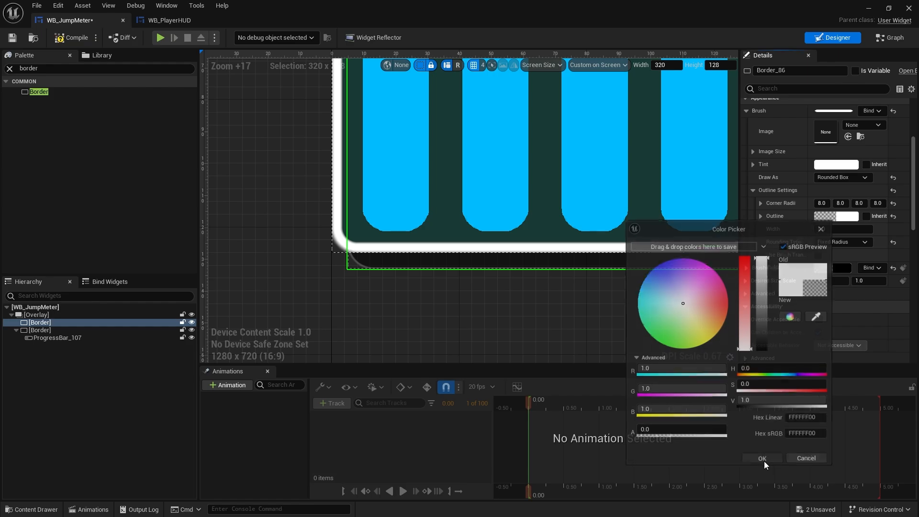
{"action": "right_click_drag", "start_coordinate": [693, 320], "coordinate": [603, 312]}
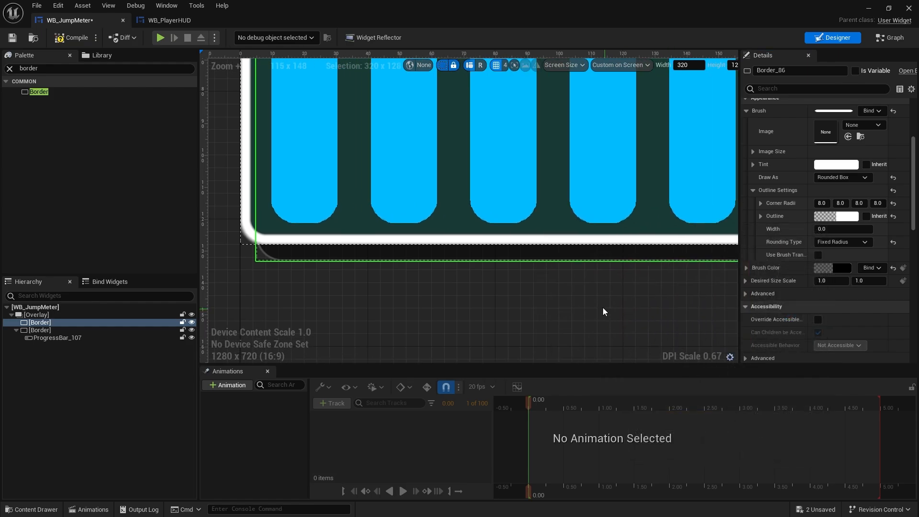
Save the jump meter widget and play-test the level, moving around and charging several jumps to check the meter.
{"action": "left_click", "coordinate": [14, 38]}
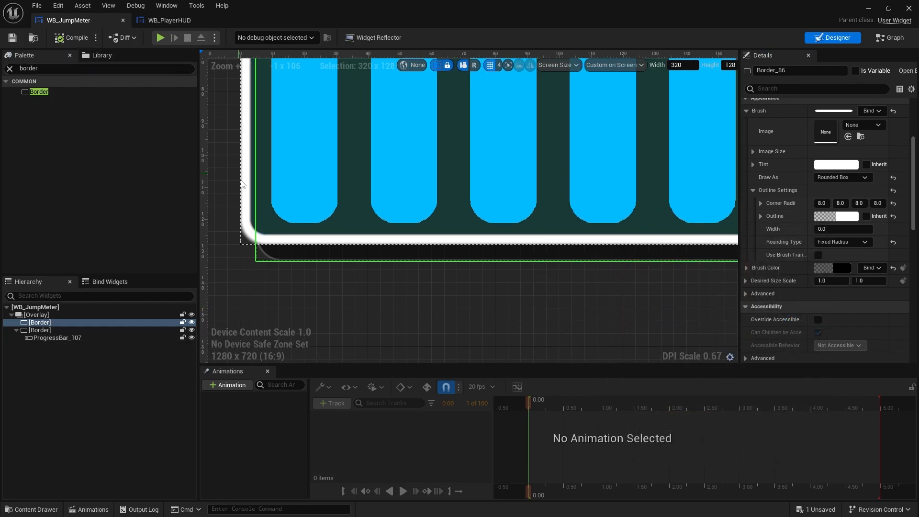
{"action": "left_click", "coordinate": [869, 11]}
{"action": "left_click", "coordinate": [236, 38]}
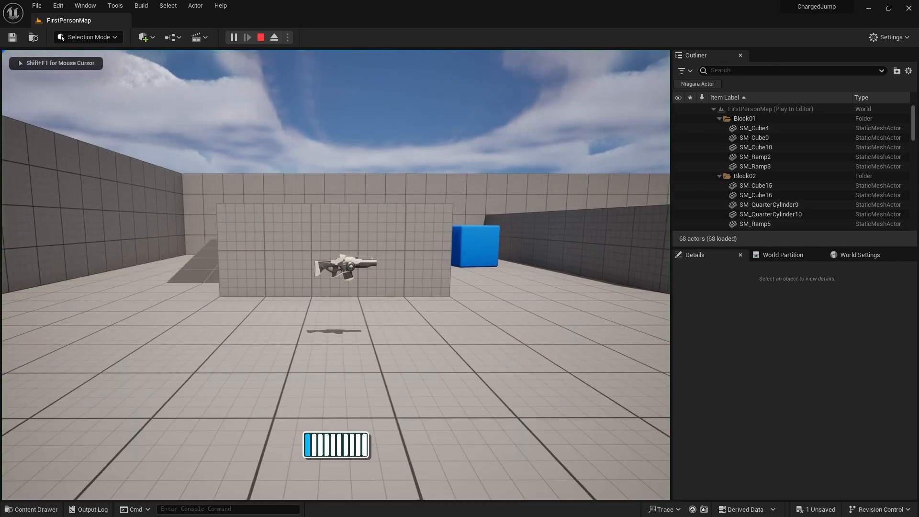
{"action": "key", "text": "space"}
{"action": "key", "text": "w"}
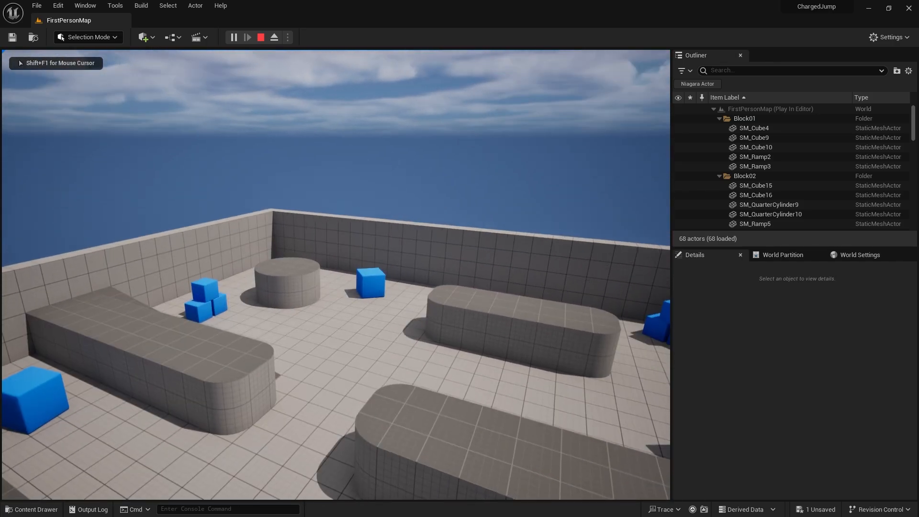
{"action": "key", "text": "space"}
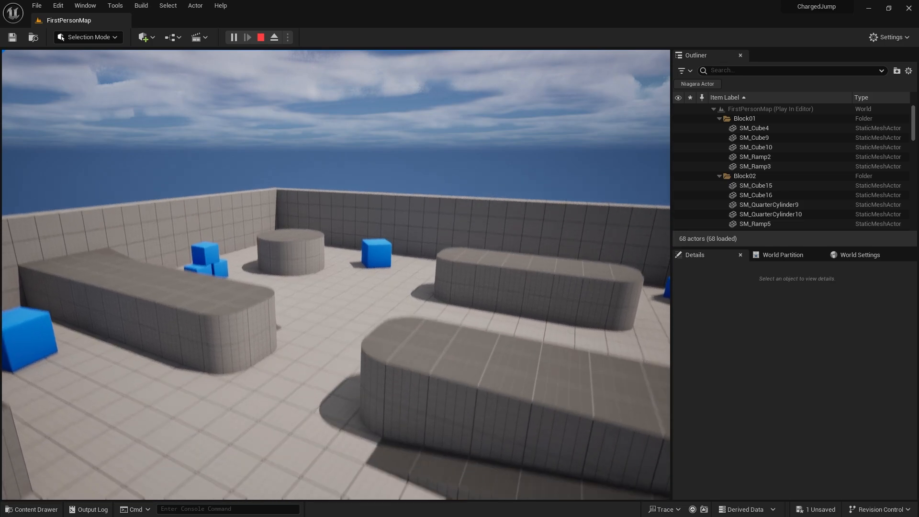
{"action": "key", "text": "space"}
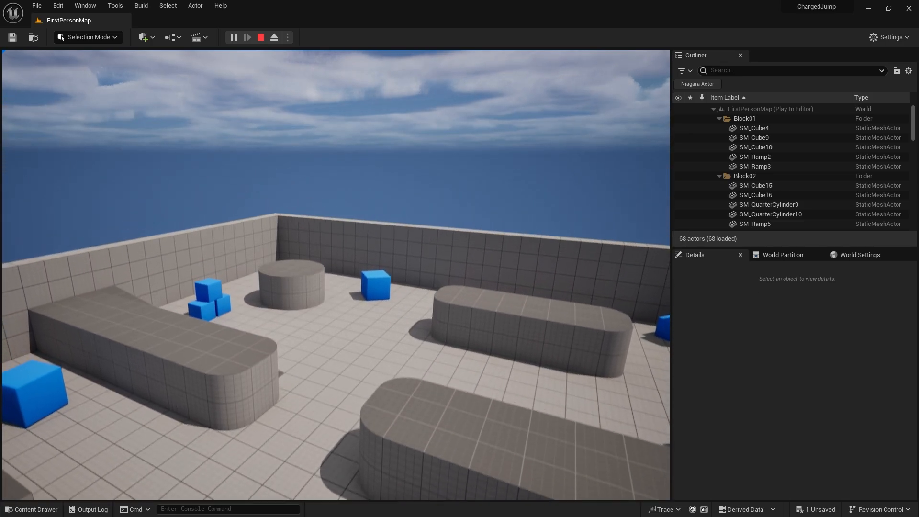
{"action": "key", "text": "space"}
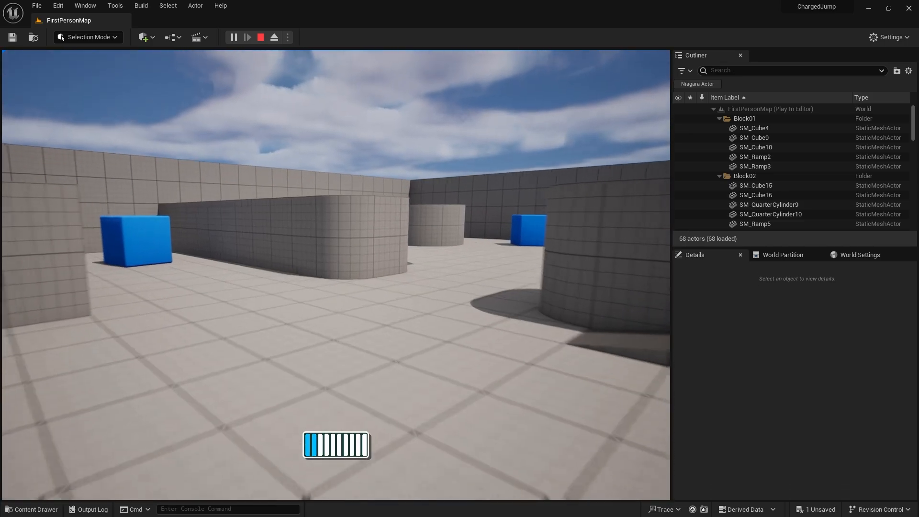
{"action": "key", "text": "space"}
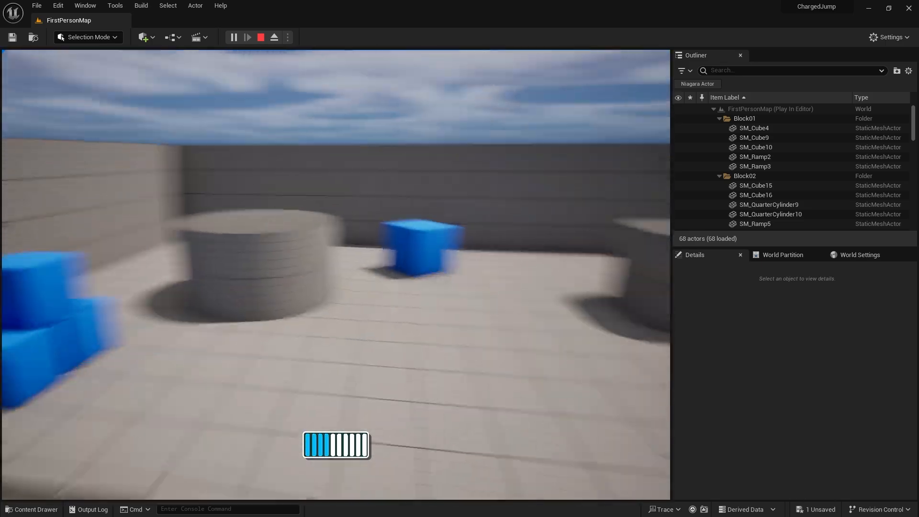
{"action": "key", "text": "space"}
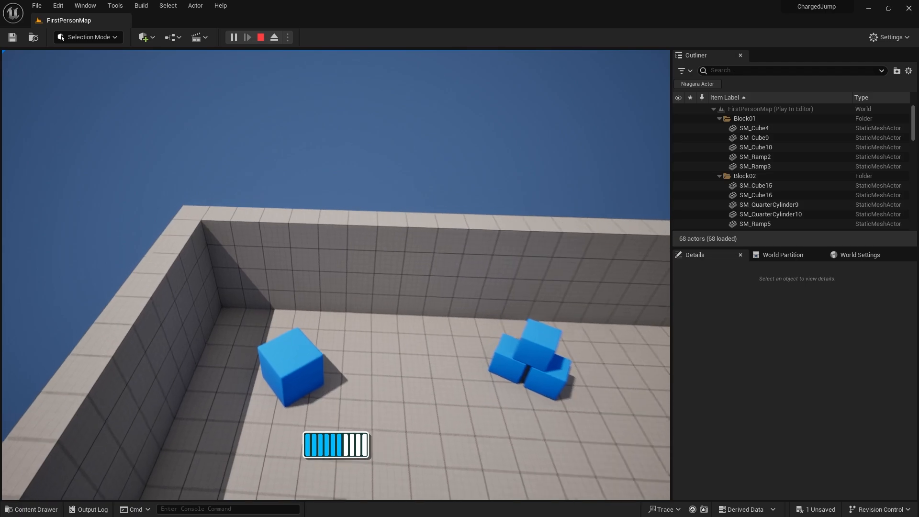
{"action": "key", "text": "space"}
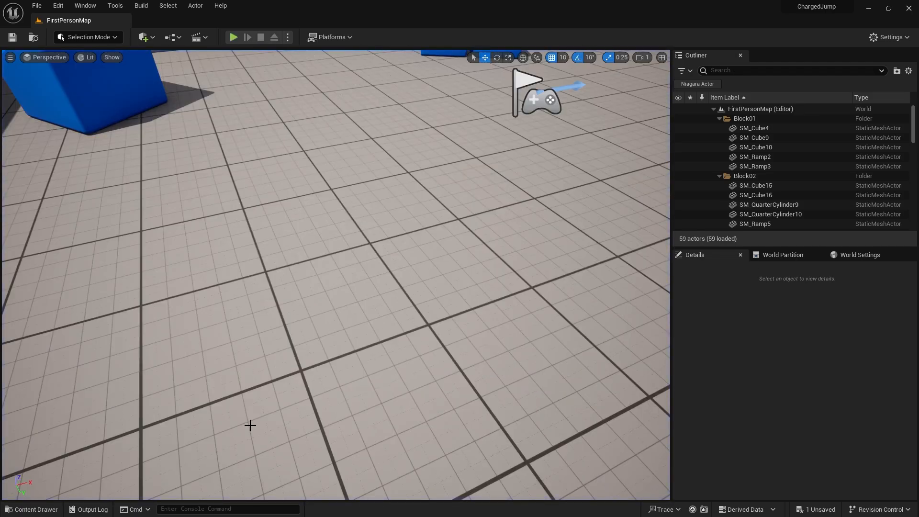
Open the t_loadingbarsegment_Mat material and widen the gap between the Texture Sample and the material output node.
{"action": "left_click", "coordinate": [27, 513]}
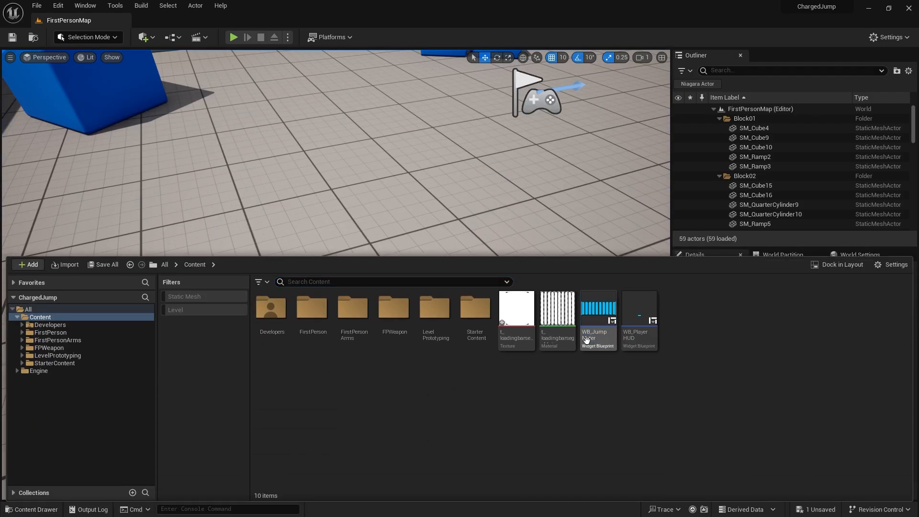
{"action": "double_click", "coordinate": [557, 311]}
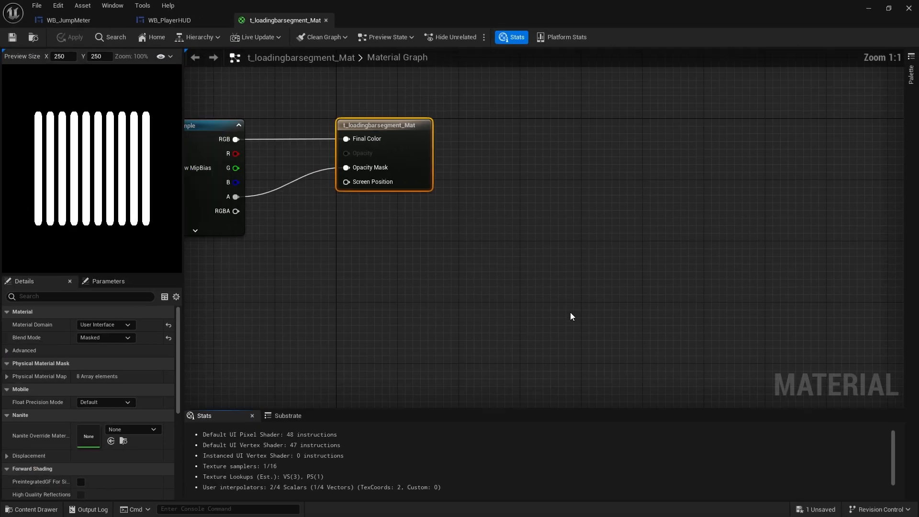
{"action": "scroll", "coordinate": [337, 290], "scroll_direction": "down", "scroll_amount": 2}
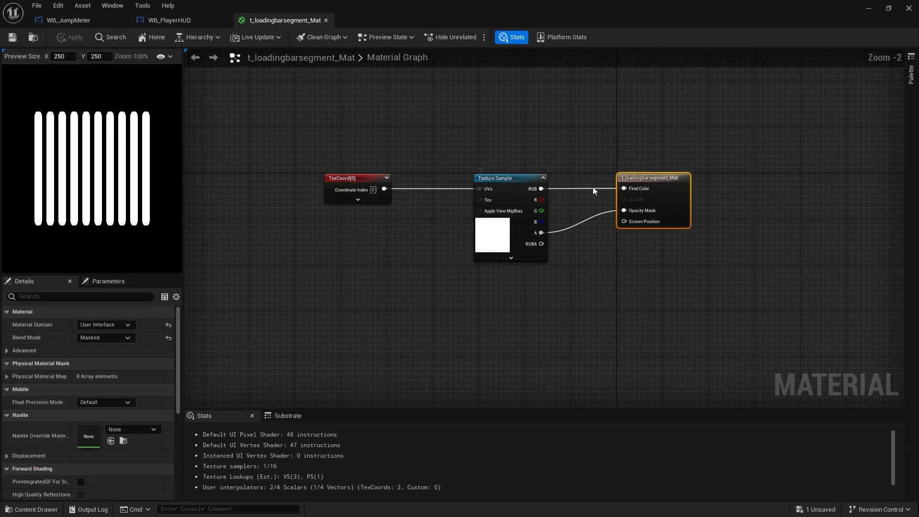
{"action": "right_click_drag", "start_coordinate": [636, 206], "coordinate": [514, 199]}
{"action": "left_click_drag", "start_coordinate": [534, 183], "coordinate": [627, 185]}
{"action": "left_click_drag", "start_coordinate": [374, 234], "coordinate": [333, 233]}
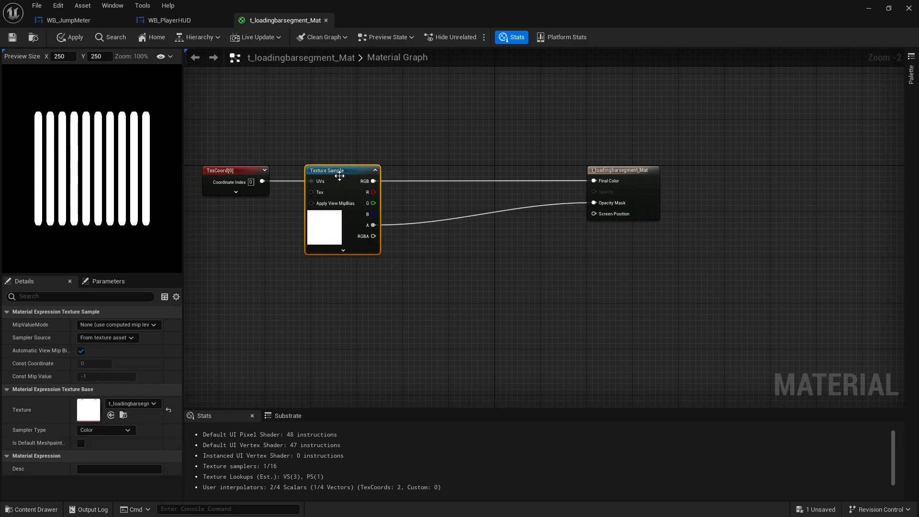
{"action": "right_click_drag", "start_coordinate": [445, 141], "coordinate": [449, 165]}
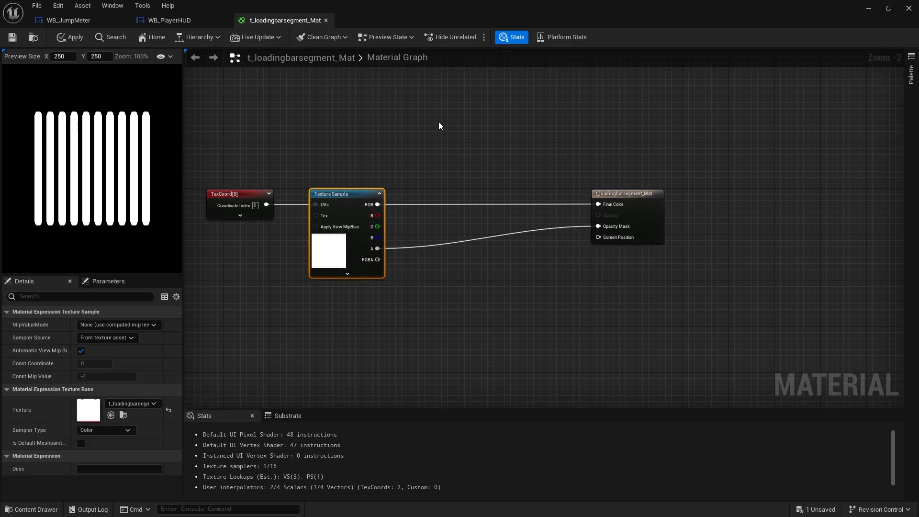
Add a LinearInterpolate node above the texture wires and connect its output to Final Color.
{"action": "right_click", "coordinate": [440, 124]}
{"action": "type", "text": "lerp"}
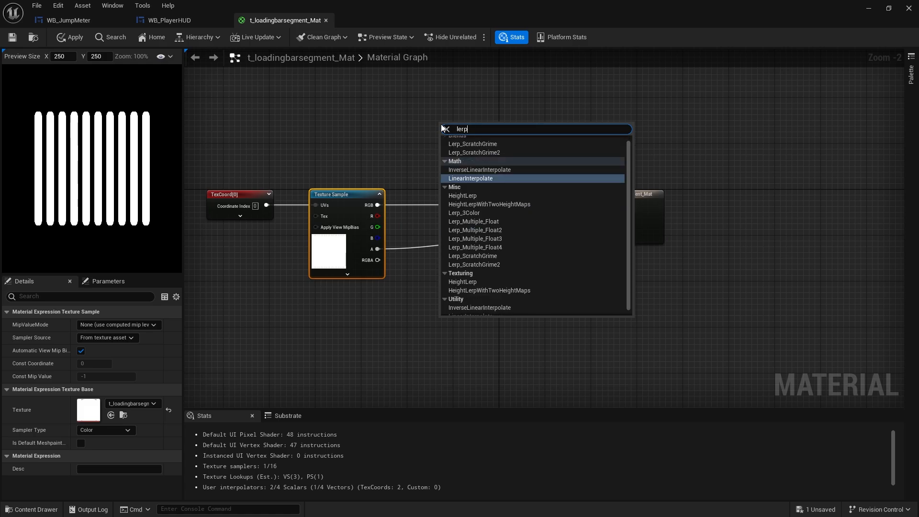
{"action": "key", "text": "Return"}
{"action": "left_click_drag", "start_coordinate": [473, 164], "coordinate": [499, 194]}
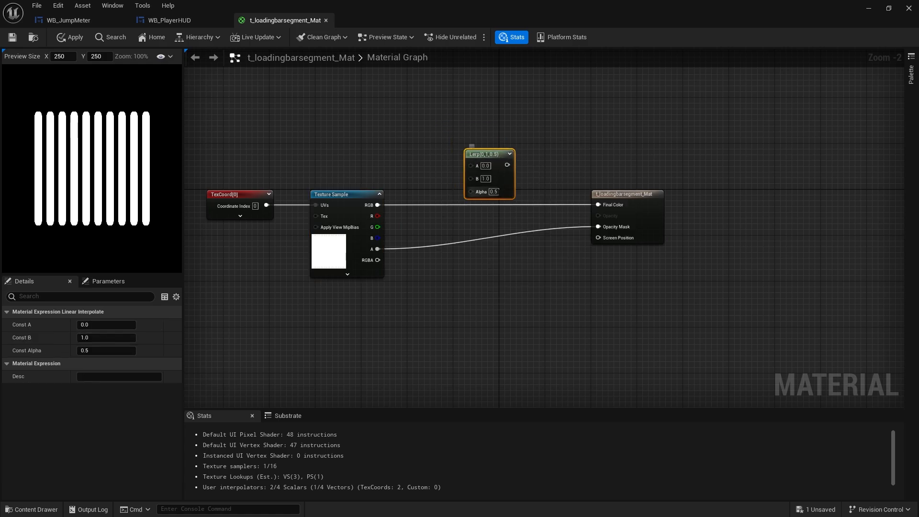
{"action": "left_click_drag", "start_coordinate": [502, 154], "coordinate": [500, 116]}
{"action": "right_click_drag", "start_coordinate": [434, 187], "coordinate": [475, 282]}
Add two Constant3Vector nodes, one above the other, before the Lerp node.
{"action": "left_click", "coordinate": [392, 165]}
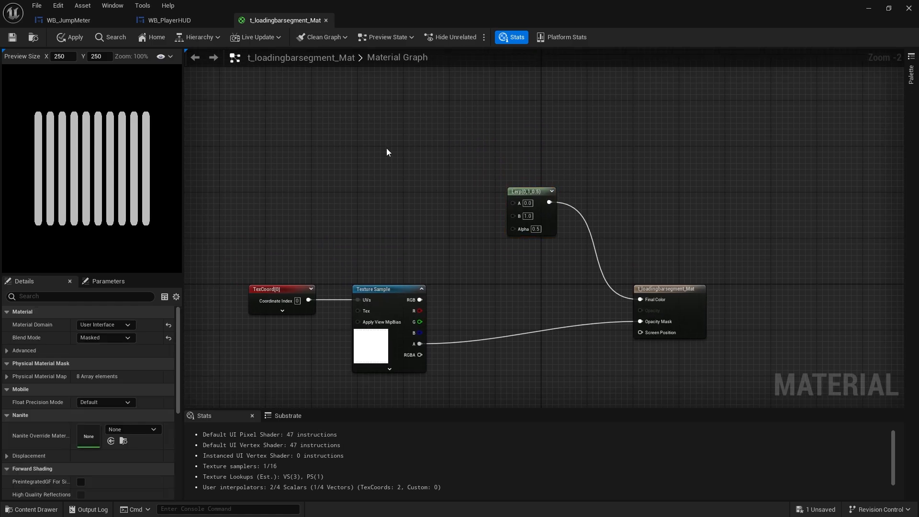
{"action": "key", "text": "3"}
{"action": "left_click", "coordinate": [367, 111]}
{"action": "key", "text": "3"}
{"action": "left_click", "coordinate": [378, 205]}
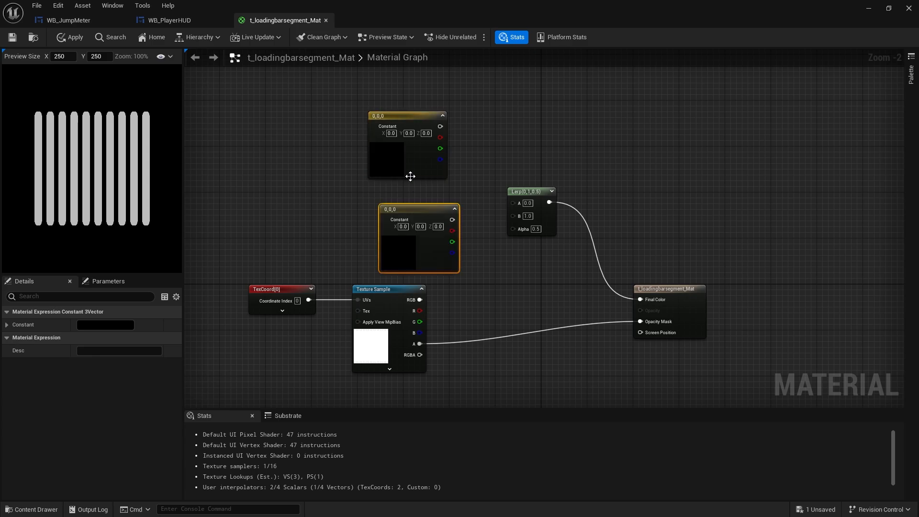
Set the upper color constant to light green (0.153105, 1.0, 0.180357).
{"action": "left_click", "coordinate": [399, 156]}
{"action": "left_click", "coordinate": [118, 324]}
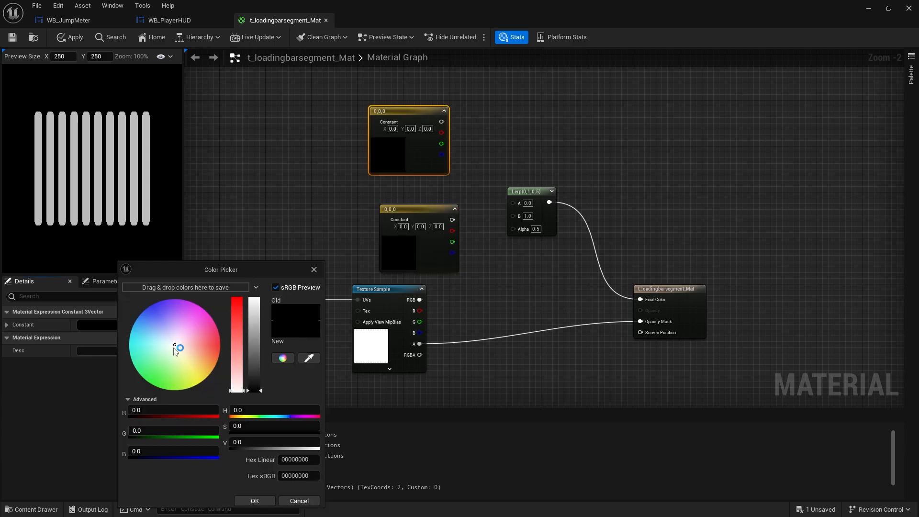
{"action": "left_click", "coordinate": [158, 372]}
{"action": "left_click_drag", "start_coordinate": [158, 373], "coordinate": [195, 378]}
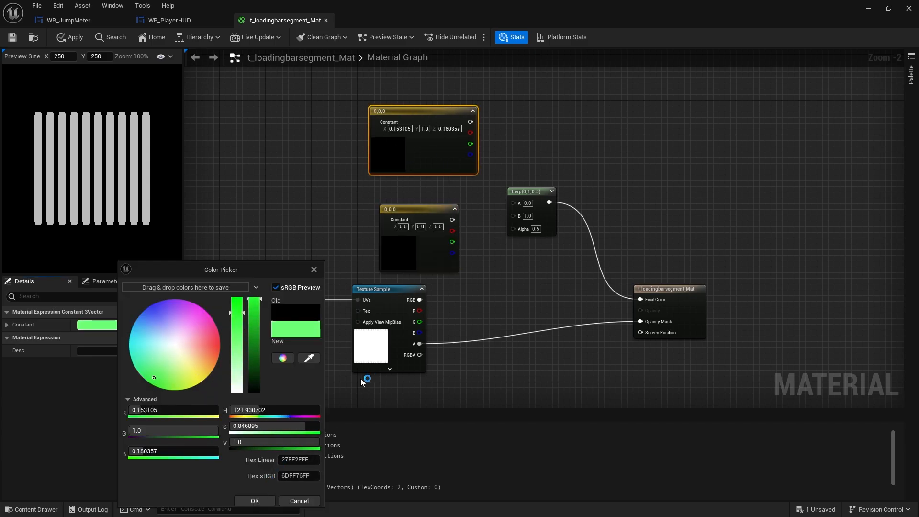
{"action": "left_click", "coordinate": [254, 500]}
Set the lower color constant to bright red (1.0, 0.010362, 0.020309).
{"action": "left_click", "coordinate": [401, 267]}
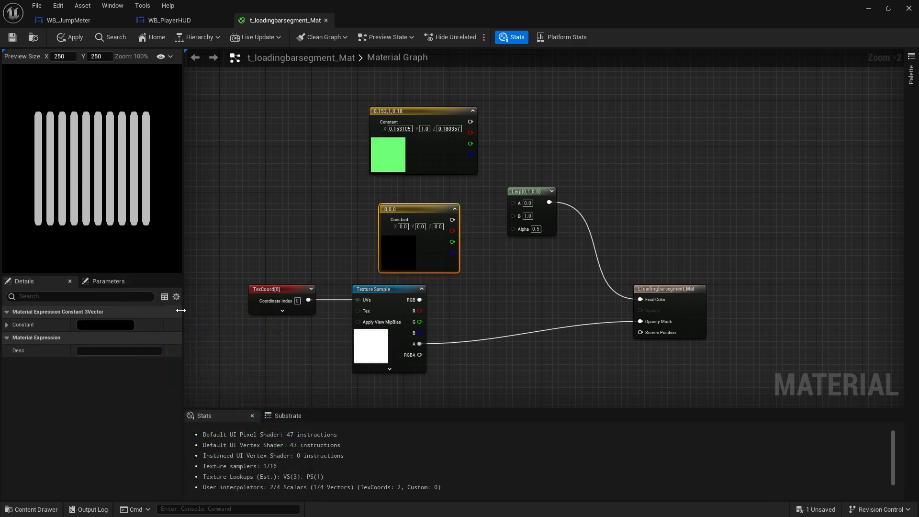
{"action": "left_click", "coordinate": [111, 326]}
{"action": "mouse_move", "coordinate": [160, 373]}
{"action": "left_mouse_down"}
{"action": "mouse_move", "coordinate": [183, 344]}
{"action": "mouse_move", "coordinate": [211, 344]}
{"action": "left_mouse_up"}
{"action": "left_click", "coordinate": [253, 499]}
Connect the green constant to the Lerp's A input and the red one to B, and tuck the red node closer beneath the green one.
{"action": "left_click_drag", "start_coordinate": [481, 219], "coordinate": [471, 121]}
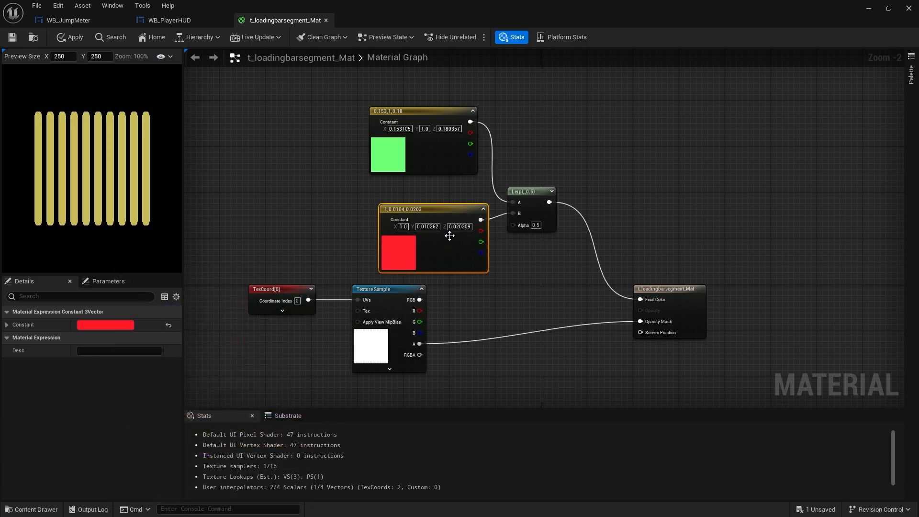
{"action": "left_click_drag", "start_coordinate": [440, 242], "coordinate": [430, 230]}
{"action": "right_click_drag", "start_coordinate": [482, 268], "coordinate": [450, 197]}
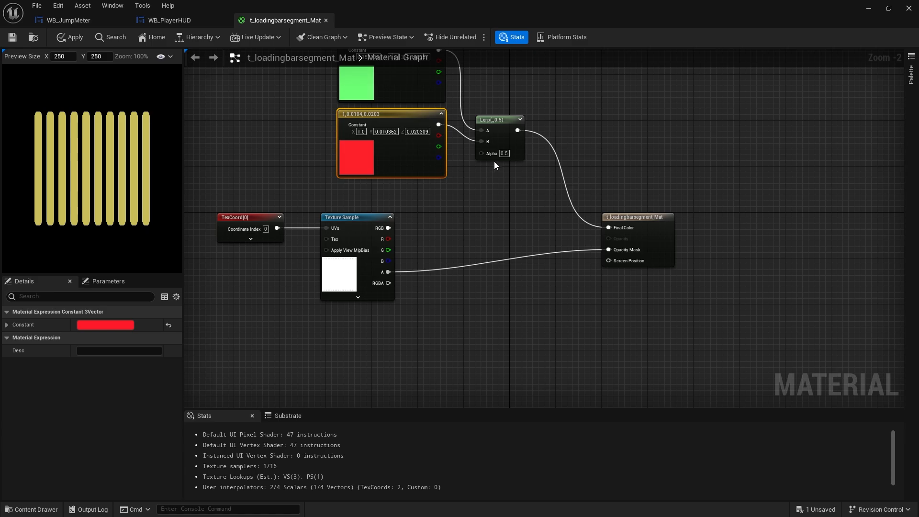
Shift the Lerp node toward the output and move the TexCoord and Texture Sample nodes down to make room below the constants.
{"action": "left_click", "coordinate": [518, 157]}
{"action": "left_click_drag", "start_coordinate": [519, 157], "coordinate": [525, 157]}
{"action": "left_click_drag", "start_coordinate": [414, 335], "coordinate": [272, 258]}
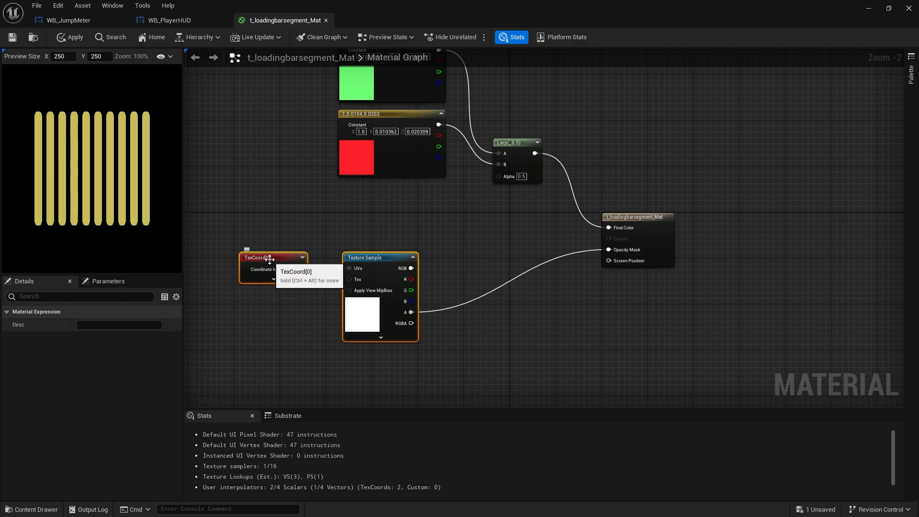
{"action": "left_click_drag", "start_coordinate": [284, 257], "coordinate": [284, 279]}
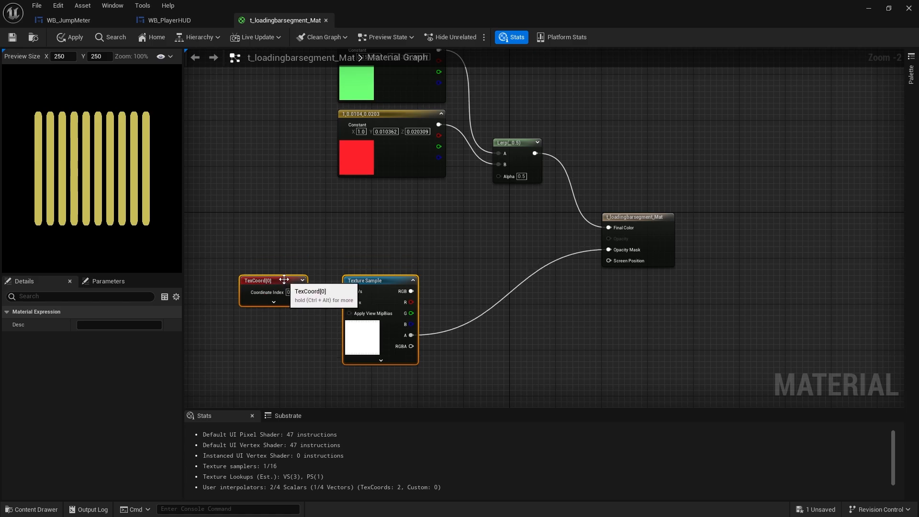
Duplicate the TexCoord node below the red constant and connect the copy to the Lerp's Alpha input.
{"action": "left_click", "coordinate": [254, 275]}
{"action": "left_click", "coordinate": [262, 283]}
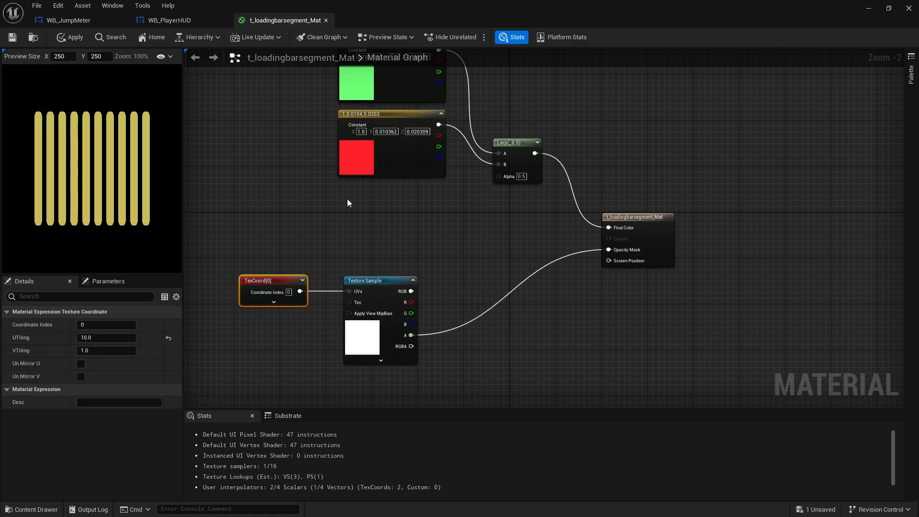
{"action": "key", "text": "ctrl+d"}
{"action": "left_click_drag", "start_coordinate": [404, 211], "coordinate": [499, 176]}
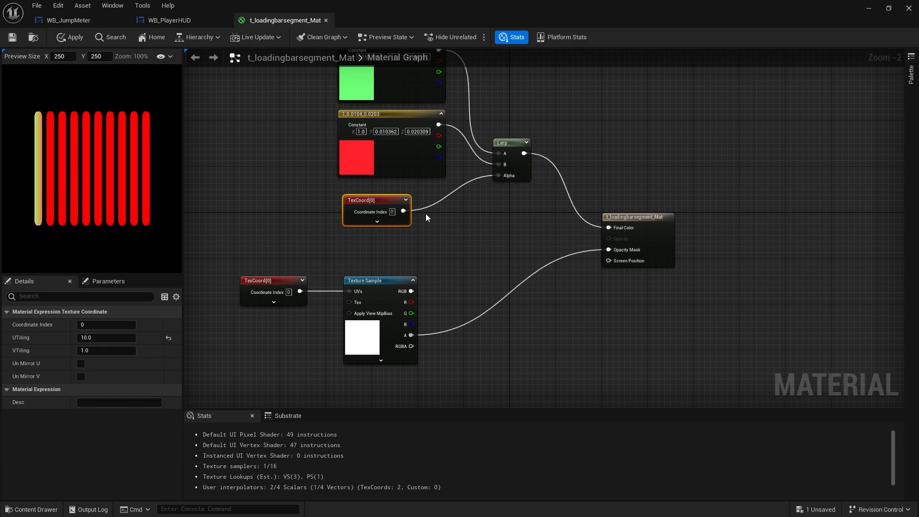
Set the duplicated TexCoord's UTiling to 1.0 and inspect the segment colors up close in the material preview.
{"action": "left_click", "coordinate": [377, 221]}
{"action": "left_click", "coordinate": [375, 225]}
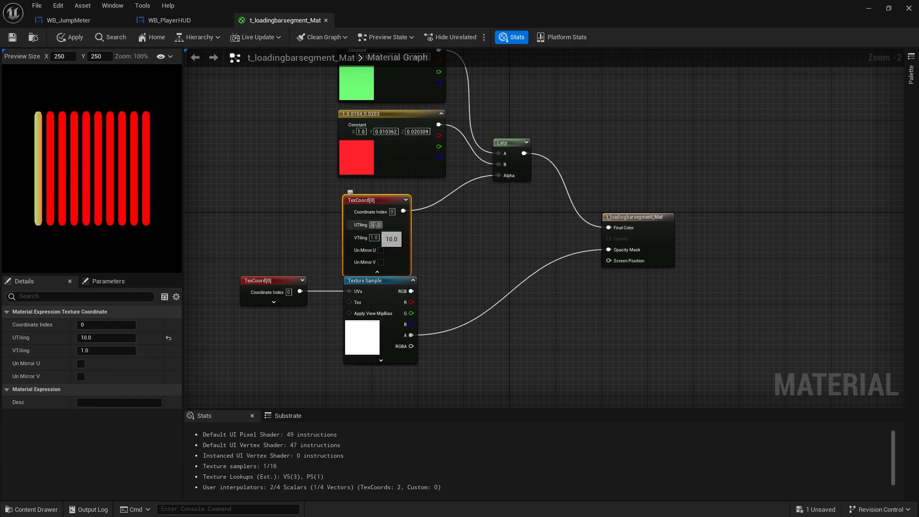
{"action": "type", "text": "1.0"}
{"action": "key", "text": "Return"}
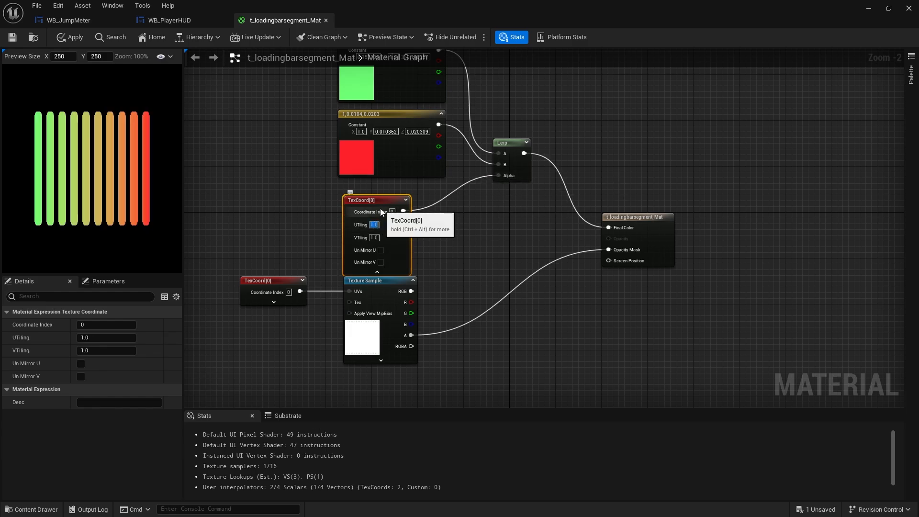
{"action": "left_click", "coordinate": [378, 272]}
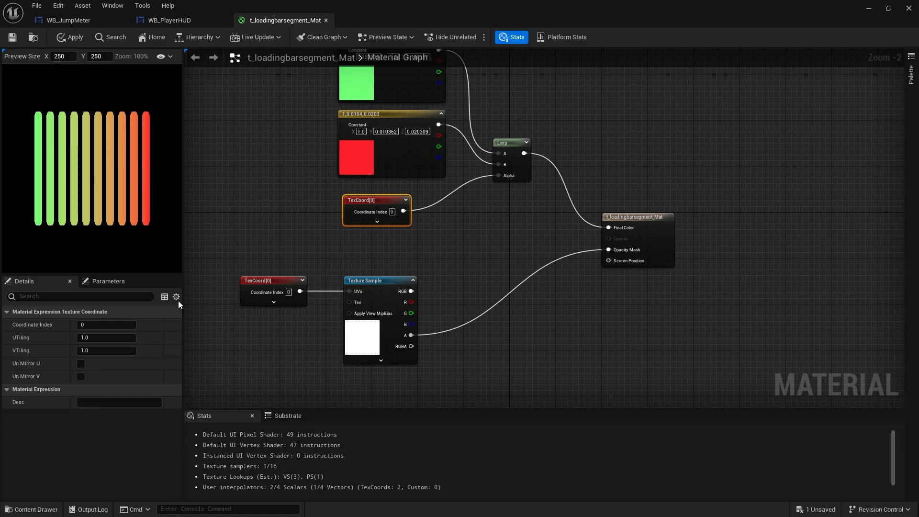
{"action": "right_click_drag", "start_coordinate": [414, 245], "coordinate": [389, 283]}
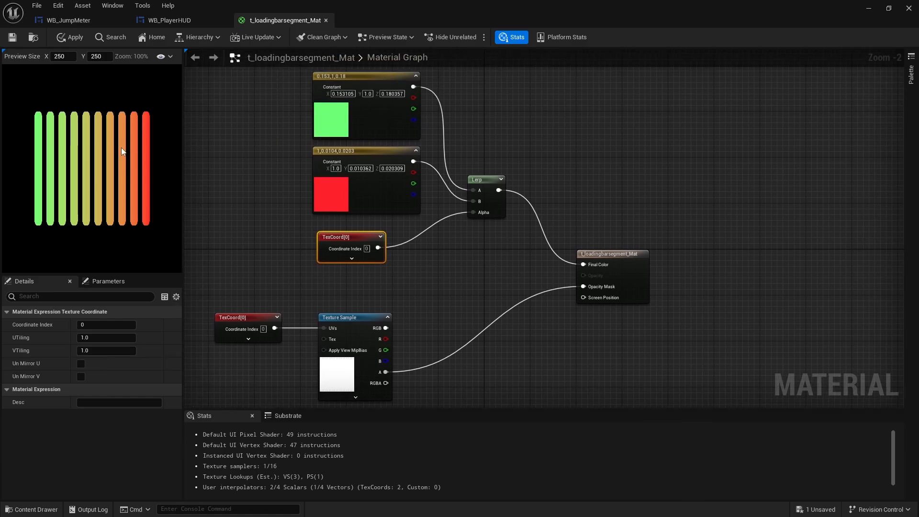
{"action": "scroll", "coordinate": [123, 147], "scroll_direction": "up", "scroll_amount": 5}
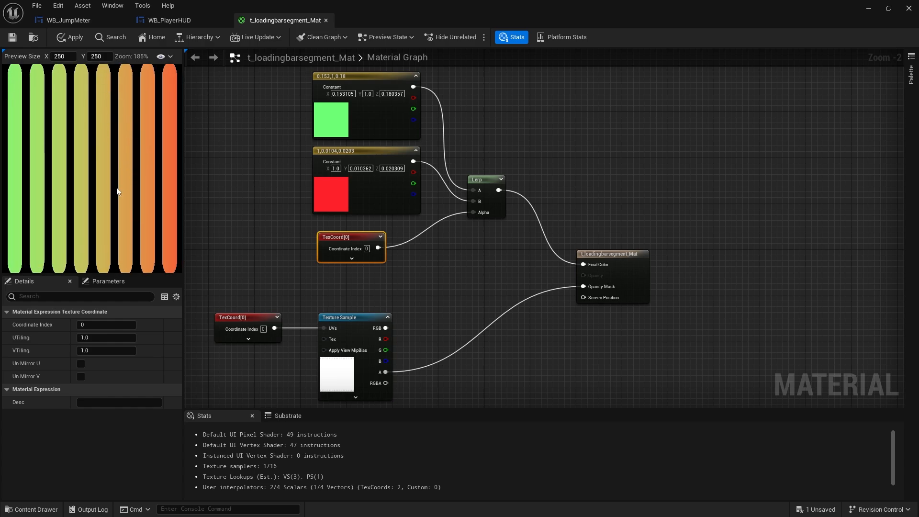
Move the texture nodes further down and the Lerp's TexCoord further away from the Lerp to free up space.
{"action": "right_click_drag", "start_coordinate": [377, 309], "coordinate": [382, 245]}
{"action": "left_click_drag", "start_coordinate": [230, 235], "coordinate": [366, 321]}
{"action": "left_click_drag", "start_coordinate": [357, 299], "coordinate": [357, 379]}
{"action": "right_click_drag", "start_coordinate": [407, 227], "coordinate": [556, 241]}
{"action": "left_click_drag", "start_coordinate": [514, 187], "coordinate": [323, 210]}
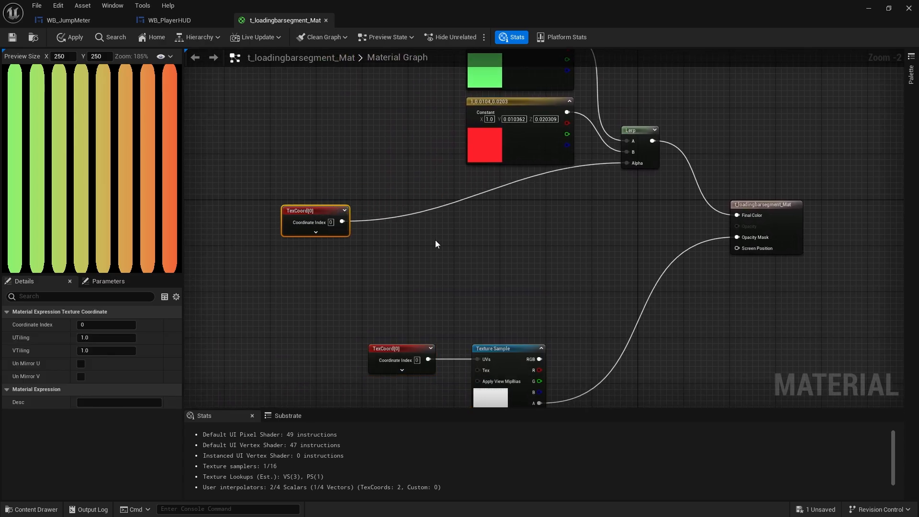
Add a Component Mask node fed by the TexCoord that drives the Lerp's Alpha.
{"action": "scroll", "coordinate": [431, 246], "scroll_direction": "up", "scroll_amount": 2}
{"action": "left_click_drag", "start_coordinate": [315, 211], "coordinate": [363, 211]}
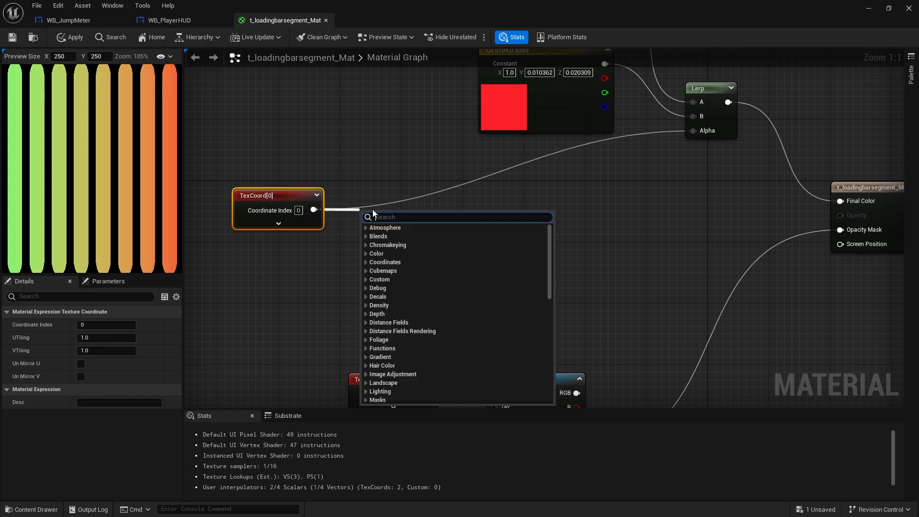
{"action": "type", "text": "mask"}
{"action": "key", "text": "Return"}
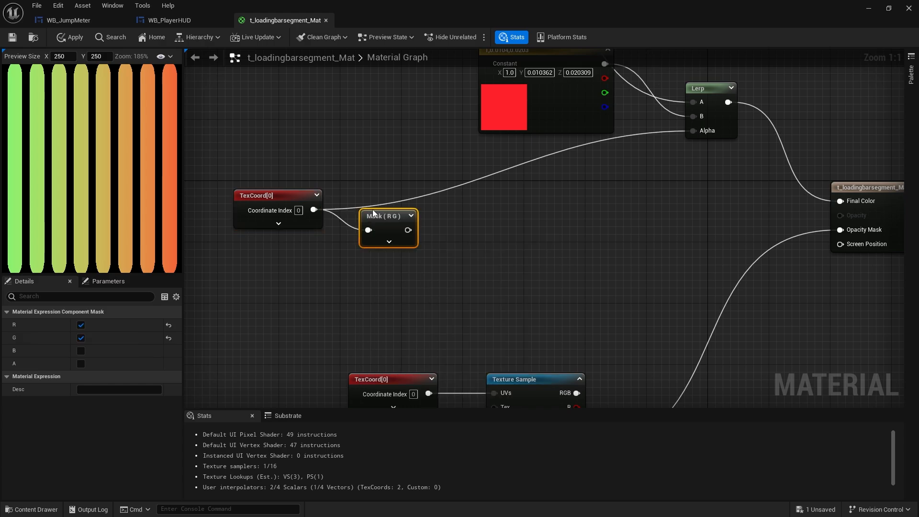
Limit the component mask to the R channel and feed it into a new Multiply node with B set to 10.
{"action": "left_click_drag", "start_coordinate": [402, 220], "coordinate": [390, 200]}
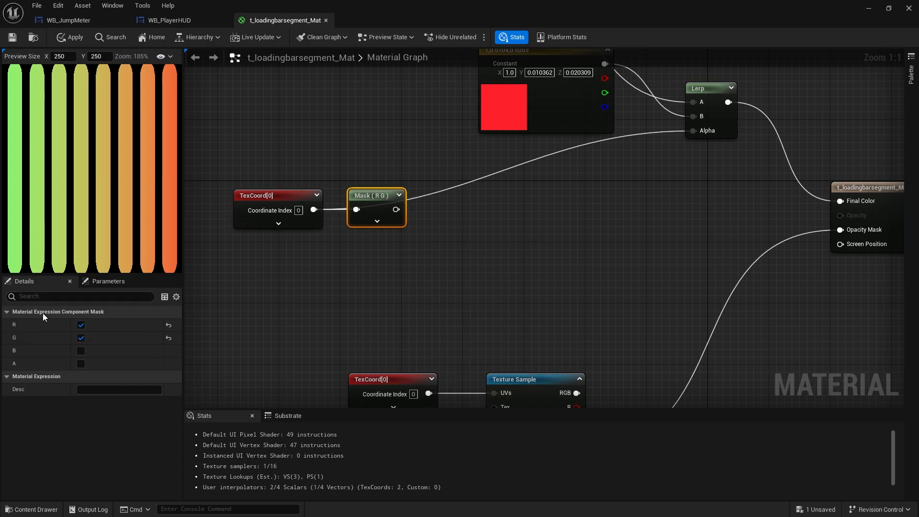
{"action": "left_click", "coordinate": [80, 337]}
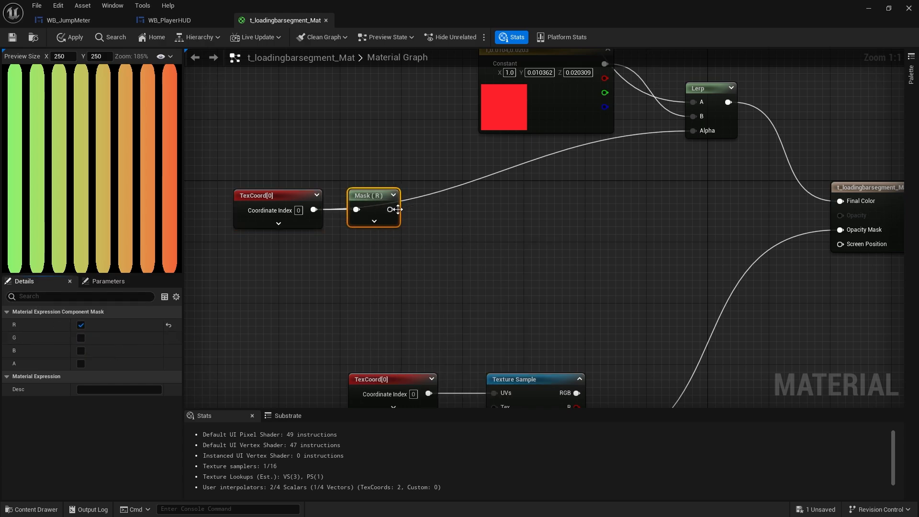
{"action": "left_click_drag", "start_coordinate": [390, 210], "coordinate": [446, 231]}
{"action": "type", "text": "multiply"}
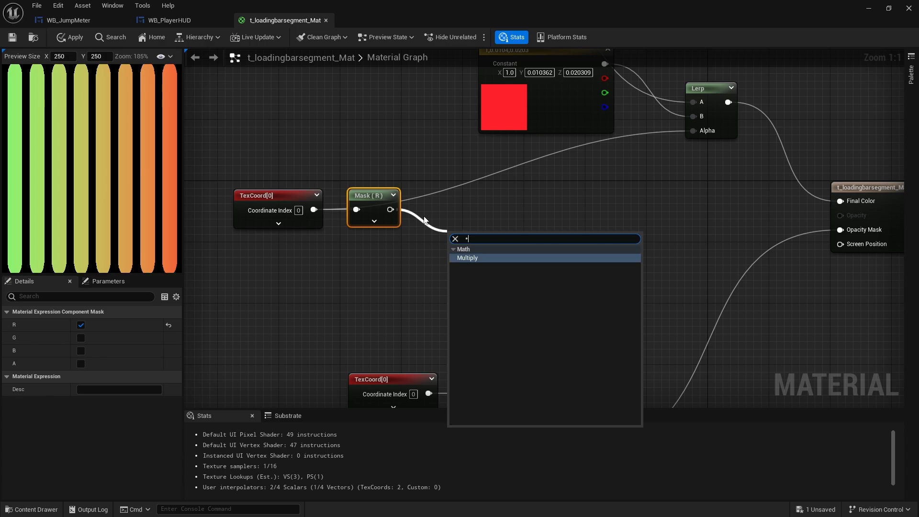
{"action": "key", "text": "Return"}
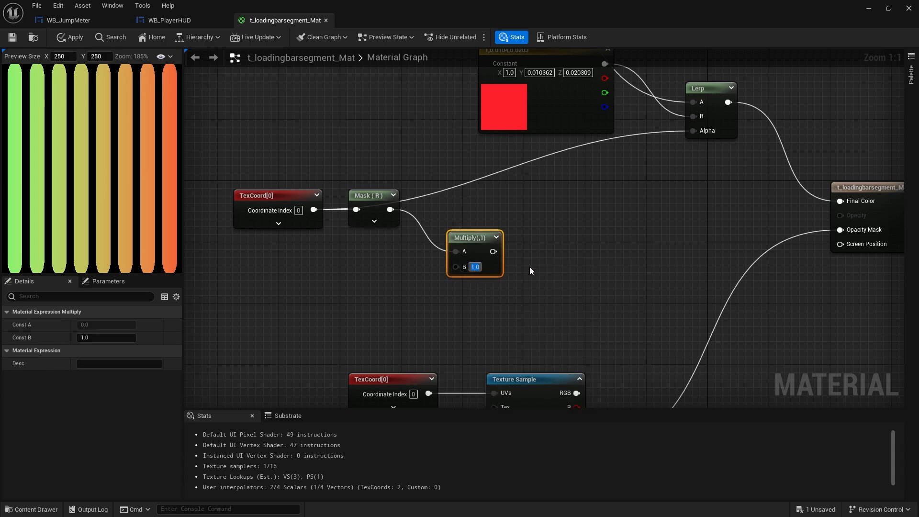
{"action": "type", "text": "10"}
{"action": "key", "text": "Return"}
Add a Round node after the Multiply node, followed by a Divide node with B set to 10.
{"action": "mouse_move", "coordinate": [491, 254]}
{"action": "left_mouse_down"}
{"action": "mouse_move", "coordinate": [468, 227]}
{"action": "mouse_move", "coordinate": [506, 244]}
{"action": "left_mouse_up"}
{"action": "type", "text": "round"}
{"action": "key", "text": "Return"}
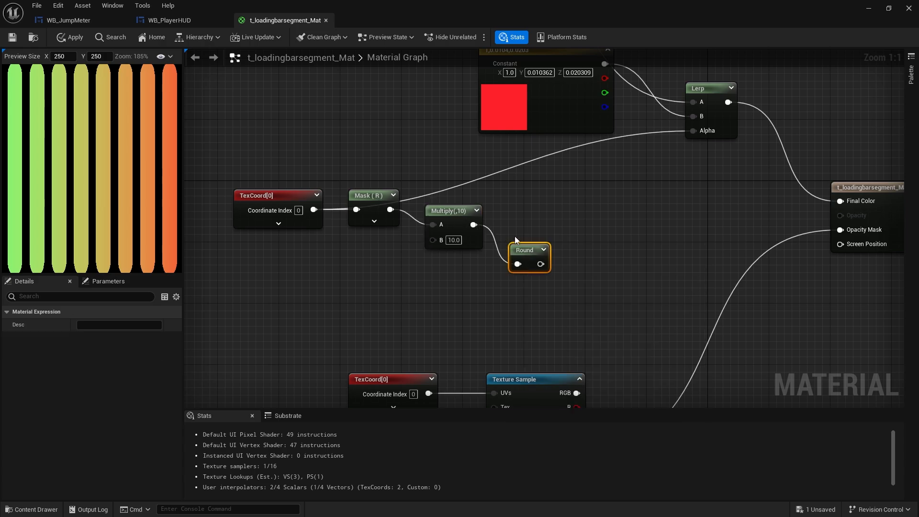
{"action": "left_click_drag", "start_coordinate": [540, 263], "coordinate": [569, 260]}
{"action": "type", "text": "divi"}
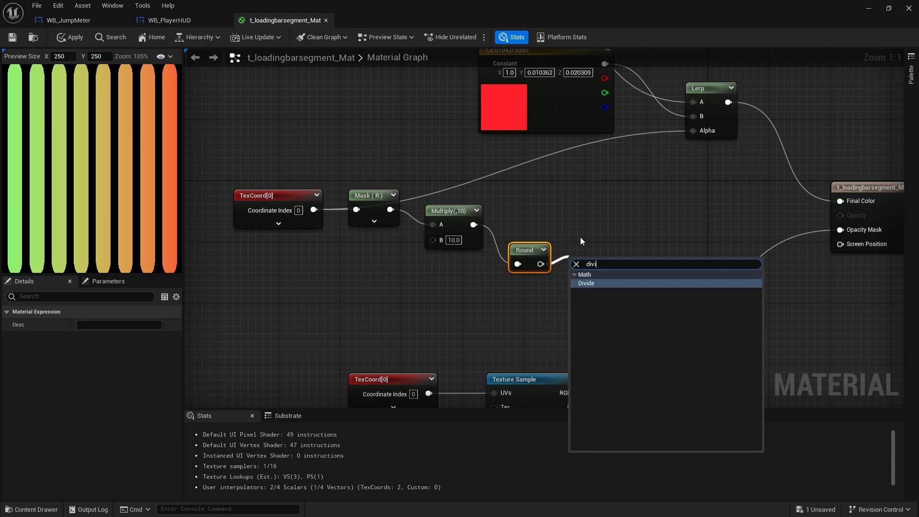
{"action": "key", "text": "Return"}
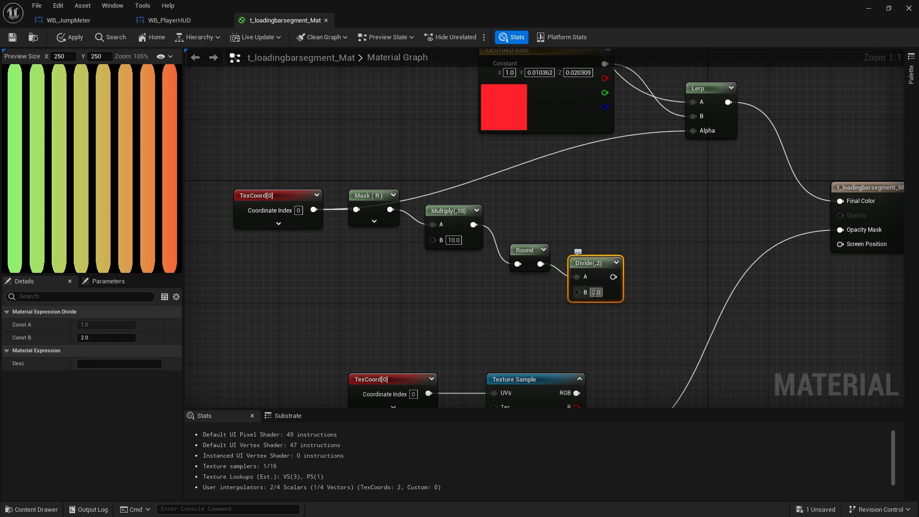
{"action": "type", "text": "10"}
{"action": "key", "text": "Return"}
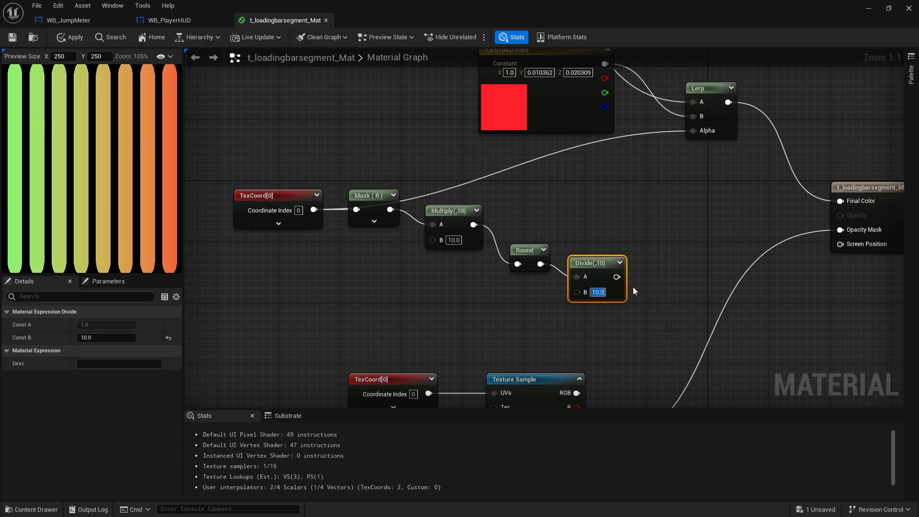
Connect the Divide output to the Lerp's Alpha and line up the Round and Divide nodes.
{"action": "left_click_drag", "start_coordinate": [600, 271], "coordinate": [705, 134]}
{"action": "scroll", "coordinate": [122, 170], "scroll_direction": "up", "scroll_amount": 2}
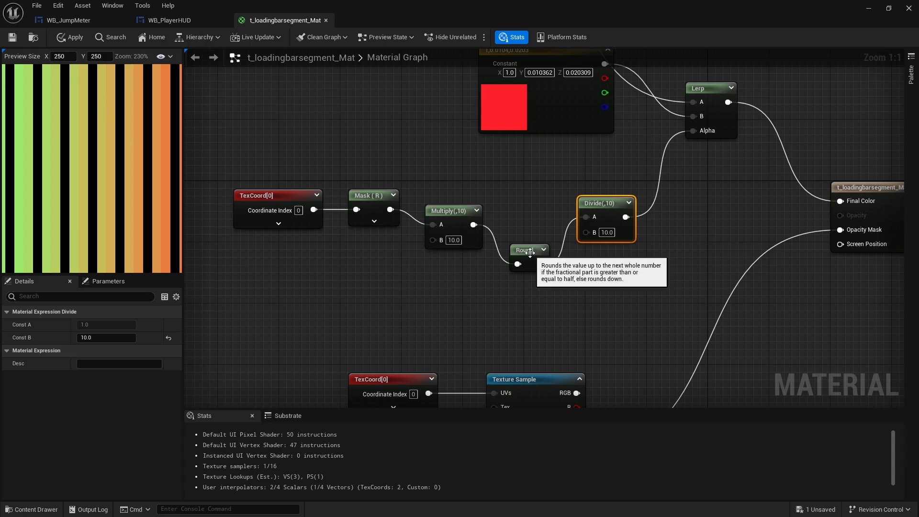
{"action": "left_click_drag", "start_coordinate": [520, 263], "coordinate": [512, 217]}
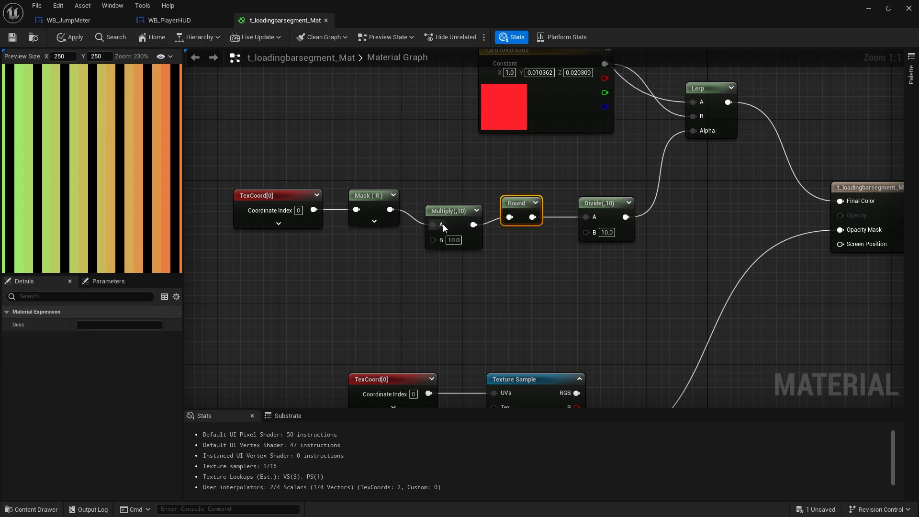
Replace the Round node with a Ceil node between Multiply and Divide, and save the material.
{"action": "left_click_drag", "start_coordinate": [472, 225], "coordinate": [521, 262]}
{"action": "type", "text": "ceil"}
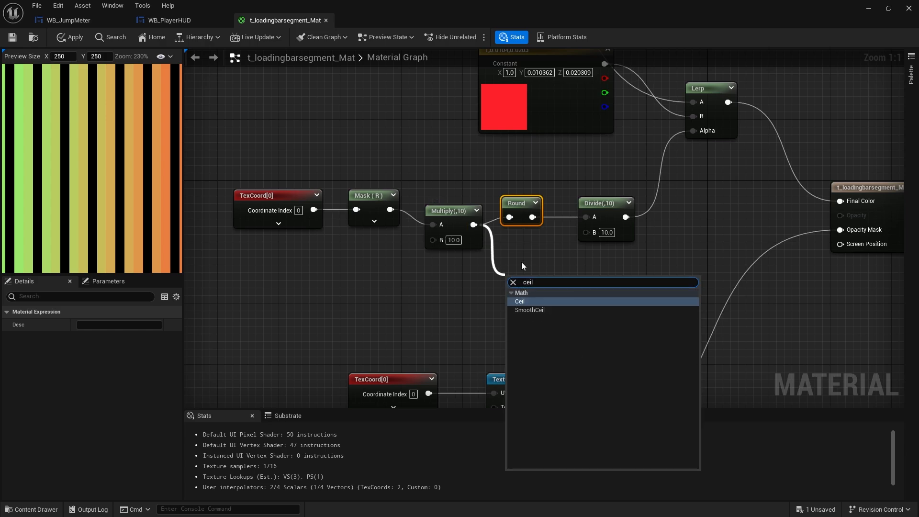
{"action": "key", "text": "Return"}
{"action": "left_click_drag", "start_coordinate": [533, 295], "coordinate": [584, 222]}
{"action": "scroll", "coordinate": [72, 183], "scroll_direction": "down", "scroll_amount": 5}
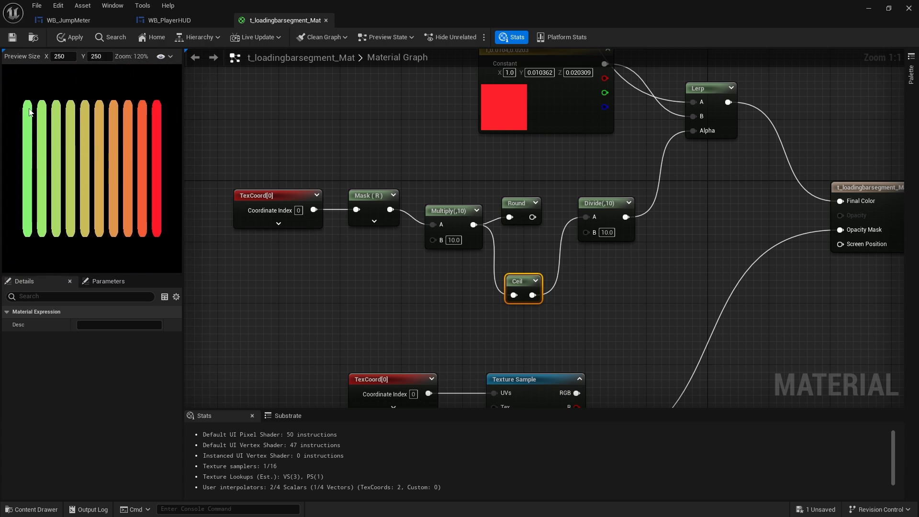
{"action": "left_click_drag", "start_coordinate": [562, 241], "coordinate": [541, 188]}
{"action": "key", "text": "Delete"}
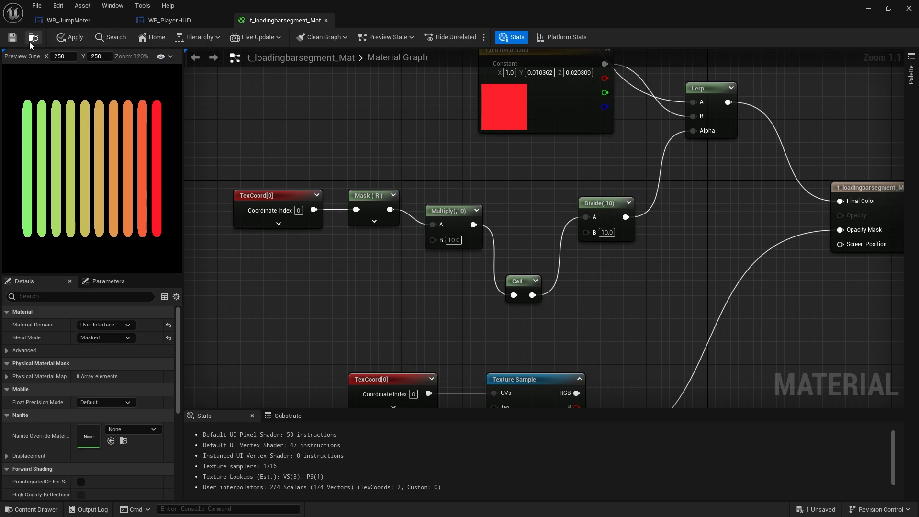
{"action": "left_click", "coordinate": [14, 39]}
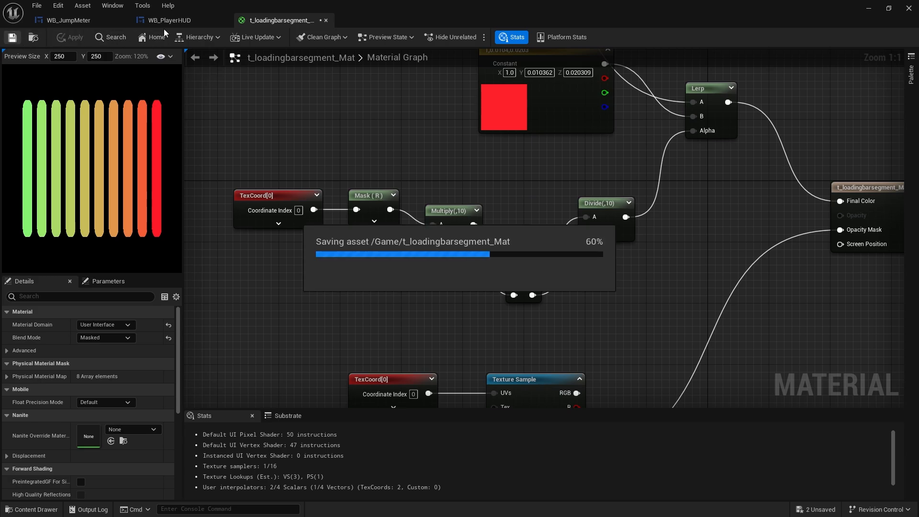
In WB_JumpMeter, set the progress bar's Fill Color and Opacity to white, and save the widget.
{"action": "left_click", "coordinate": [95, 22]}
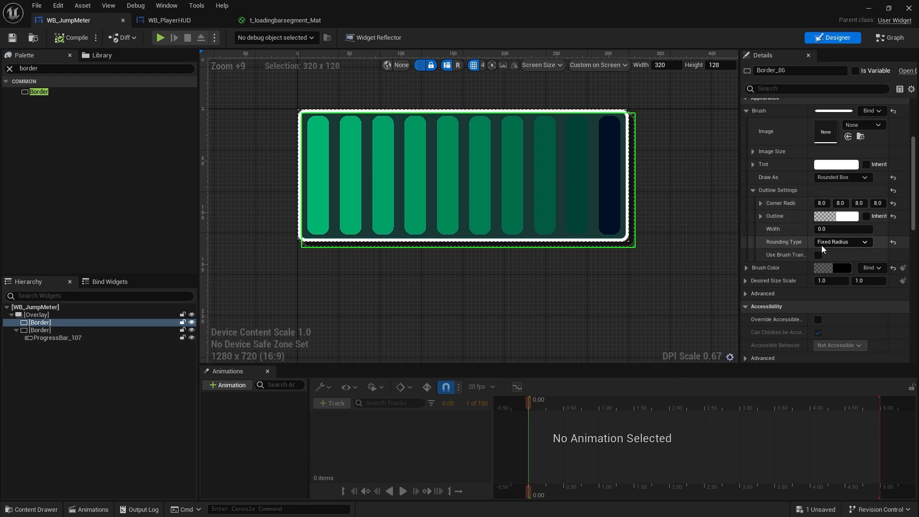
{"action": "scroll", "coordinate": [820, 244], "scroll_direction": "down", "scroll_amount": 8}
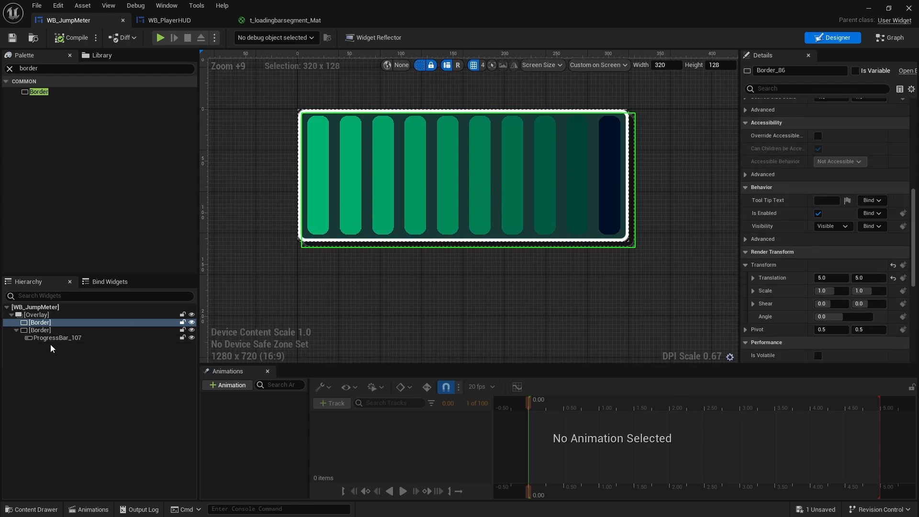
{"action": "left_click", "coordinate": [308, 232]}
{"action": "left_click", "coordinate": [834, 253]}
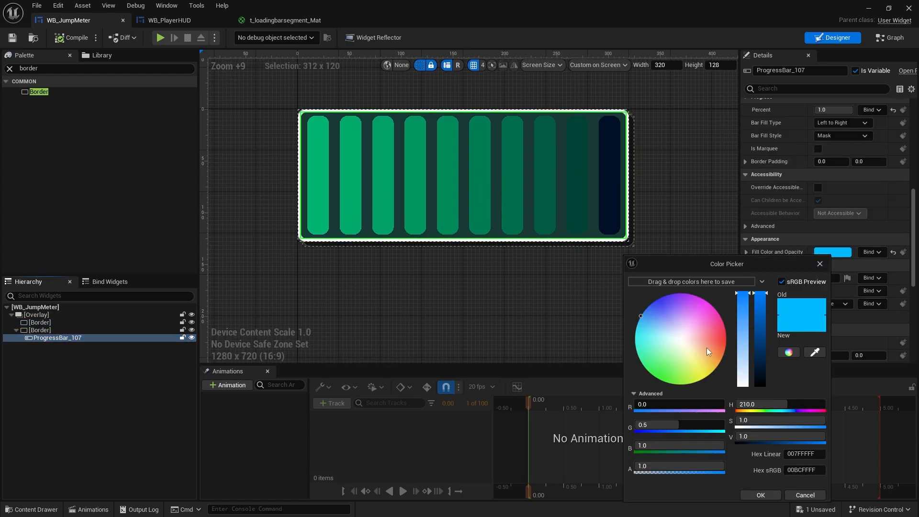
{"action": "left_click", "coordinate": [743, 385]}
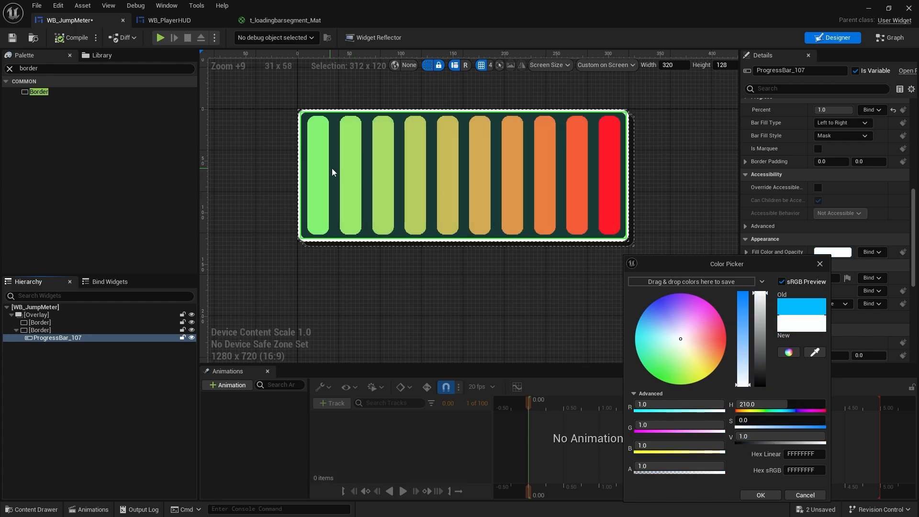
{"action": "left_click", "coordinate": [752, 495]}
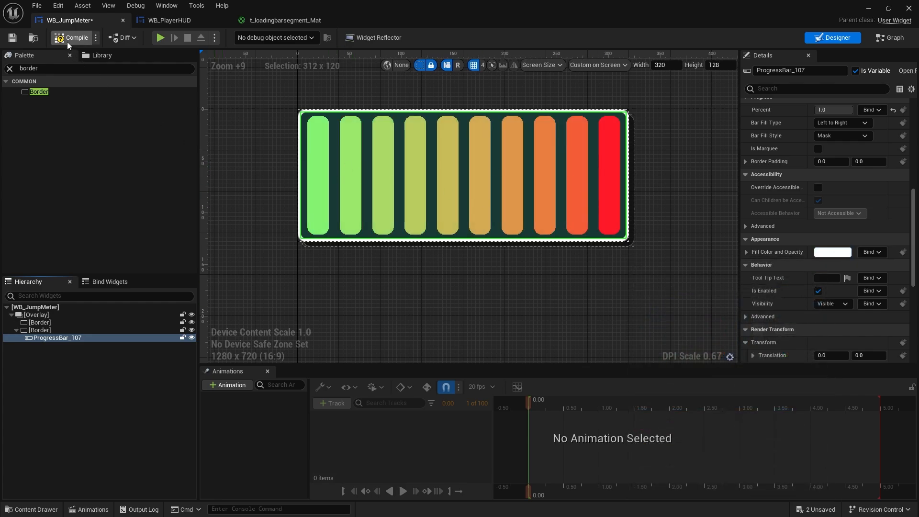
{"action": "left_click", "coordinate": [19, 42]}
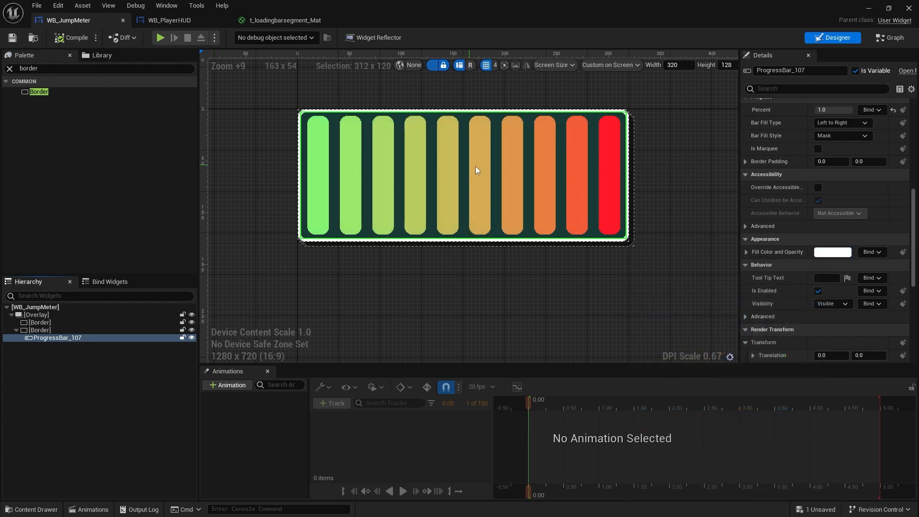
Play-test the FirstPersonMap level with several jumps to check the jump meter.
{"action": "left_click", "coordinate": [869, 8]}
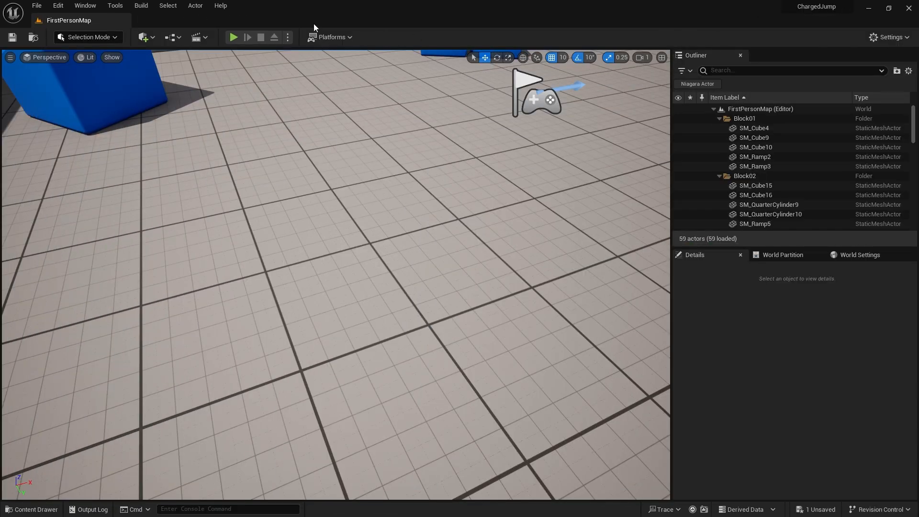
{"action": "left_click", "coordinate": [239, 38]}
{"action": "key", "text": "space"}
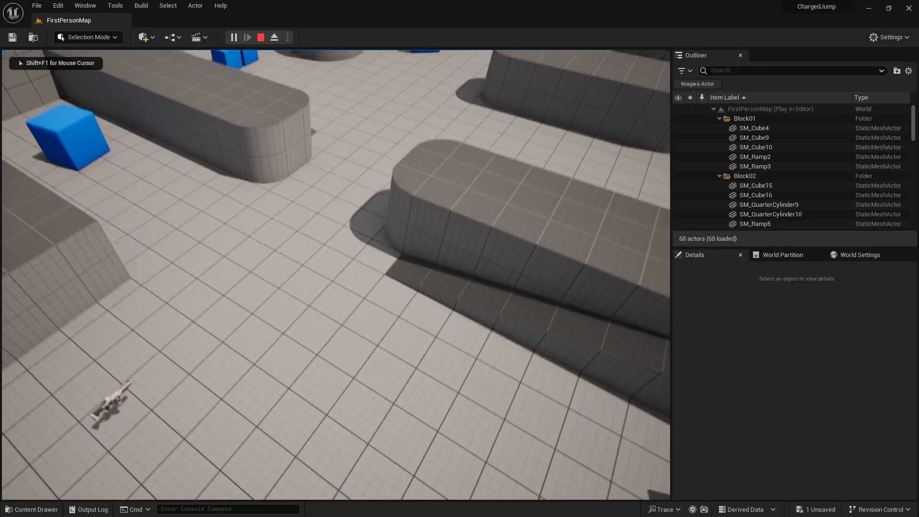
{"action": "key", "text": "space"}
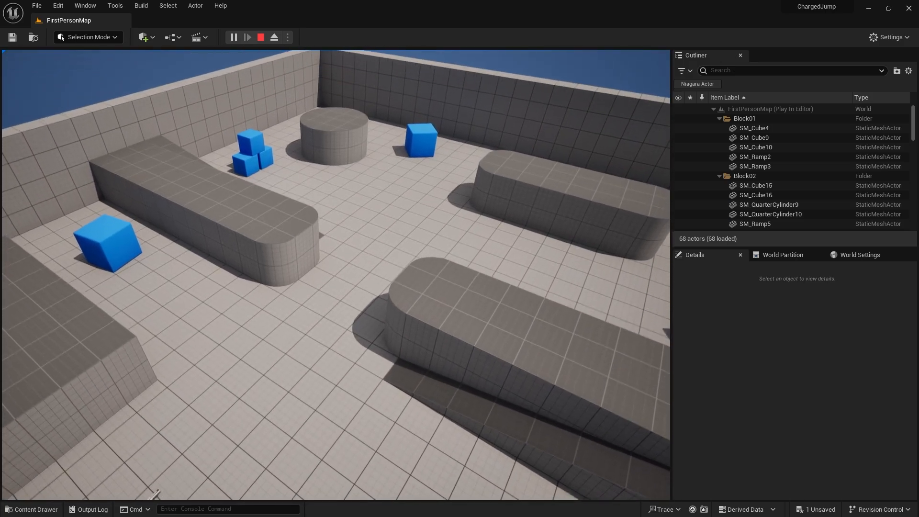
{"action": "key", "text": "space"}
{"action": "key", "text": "Escape"}
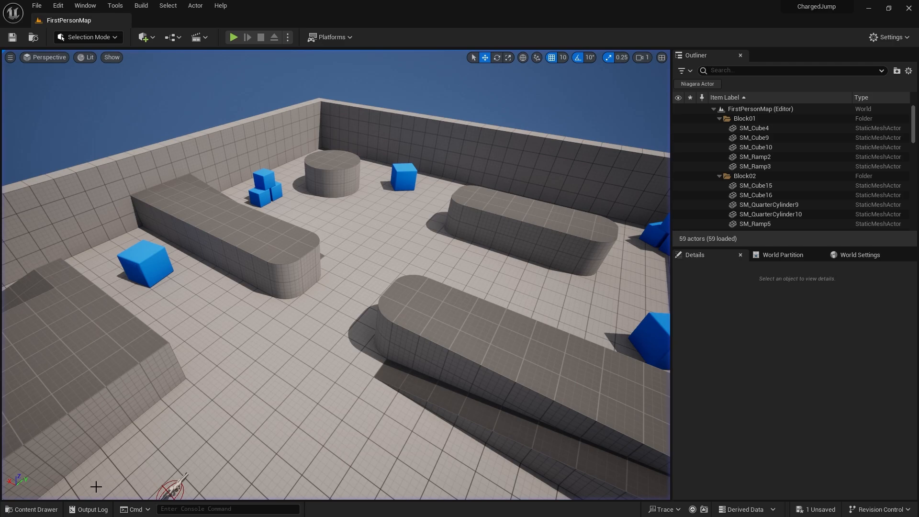
Return to WB_JumpMeter and lower the progress bar's Percent to roughly half.
{"action": "left_click", "coordinate": [31, 509]}
{"action": "double_click", "coordinate": [556, 313]}
{"action": "left_click", "coordinate": [68, 20]}
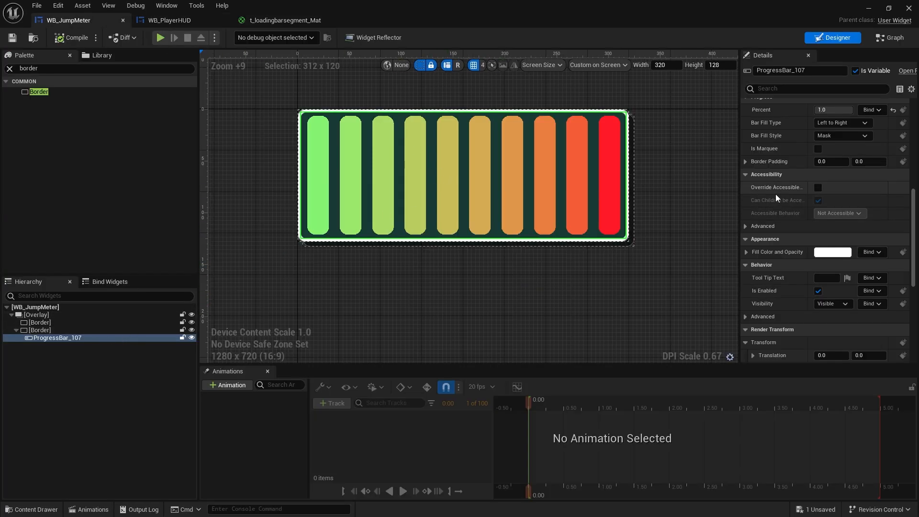
{"action": "scroll", "coordinate": [775, 193], "scroll_direction": "up", "scroll_amount": 3}
{"action": "left_click_drag", "start_coordinate": [834, 152], "coordinate": [831, 151]}
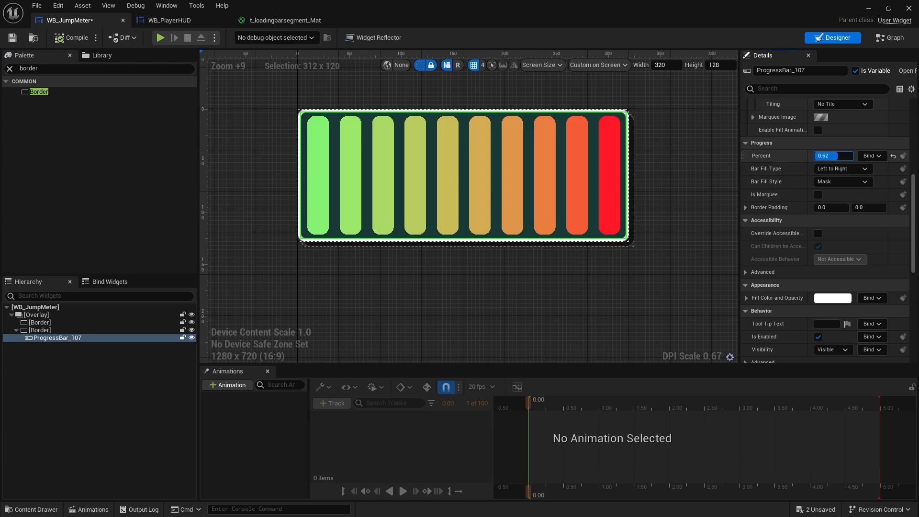
Tint the progress bar's background image dark grey with a value of 0.135417 and an alpha of 0.486.
{"action": "scroll", "coordinate": [806, 197], "scroll_direction": "up", "scroll_amount": 10}
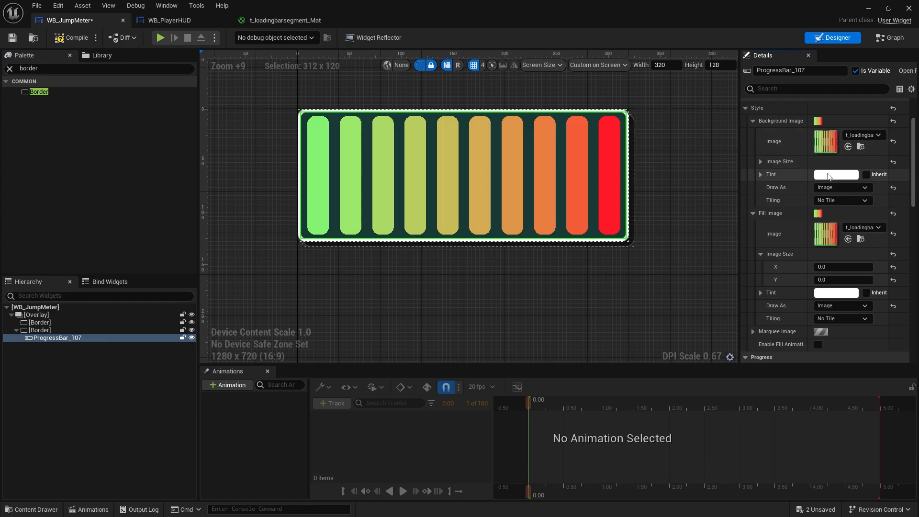
{"action": "left_click", "coordinate": [832, 175]}
{"action": "left_click_drag", "start_coordinate": [757, 268], "coordinate": [762, 296]}
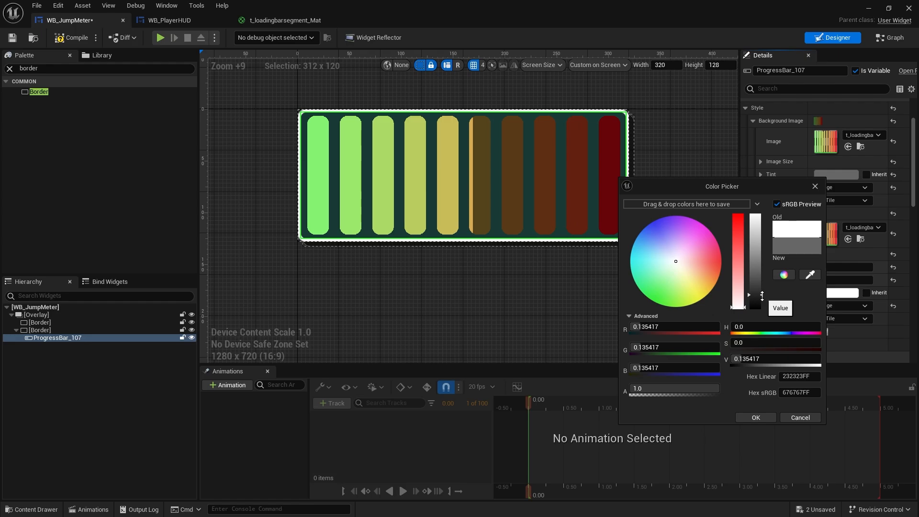
{"action": "left_click_drag", "start_coordinate": [715, 388], "coordinate": [688, 388]}
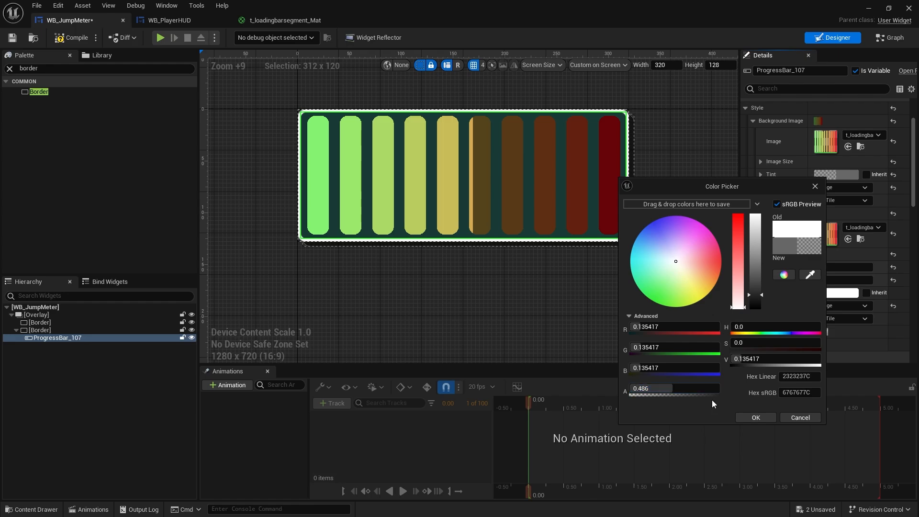
{"action": "left_click", "coordinate": [754, 418]}
Switch t_loadingbarsegment_Mat to the Translucent blend mode with the Opacity Mask connection moved to Opacity, apply it, and return to WB_JumpMeter.
{"action": "left_click", "coordinate": [286, 27]}
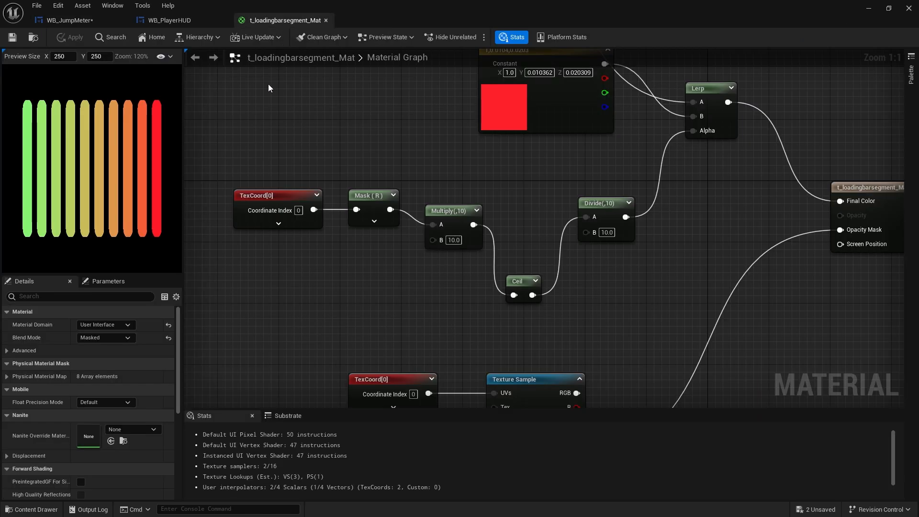
{"action": "key", "text": "Home"}
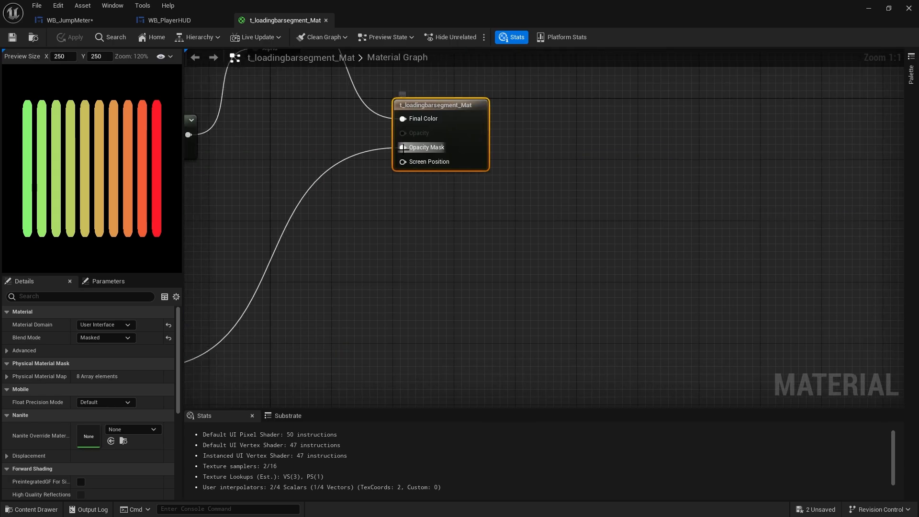
{"action": "left_click", "coordinate": [436, 148], "text": "alt"}
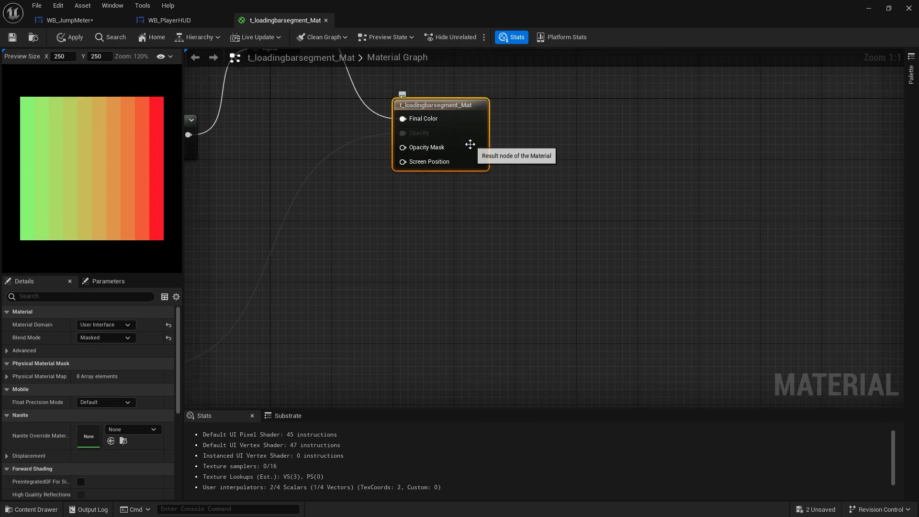
{"action": "left_click", "coordinate": [93, 346]}
{"action": "left_click", "coordinate": [91, 341]}
{"action": "left_click", "coordinate": [115, 363]}
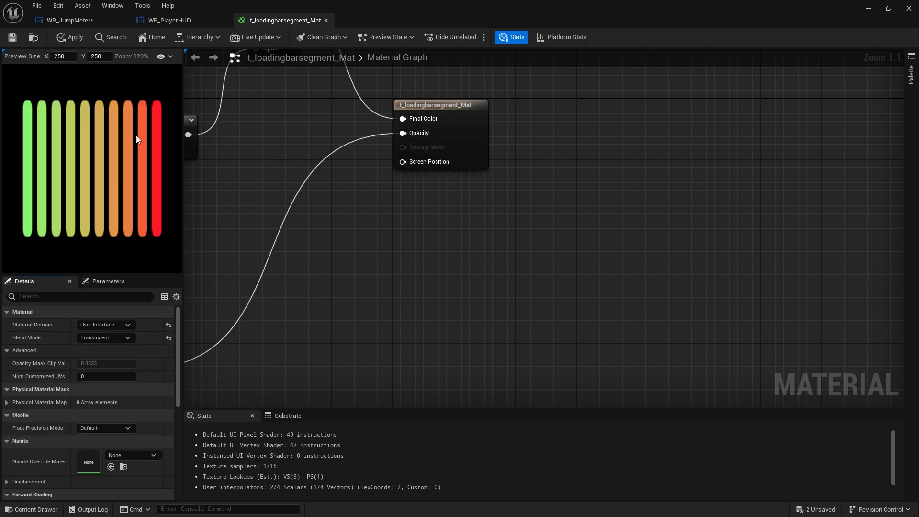
{"action": "left_click", "coordinate": [60, 38]}
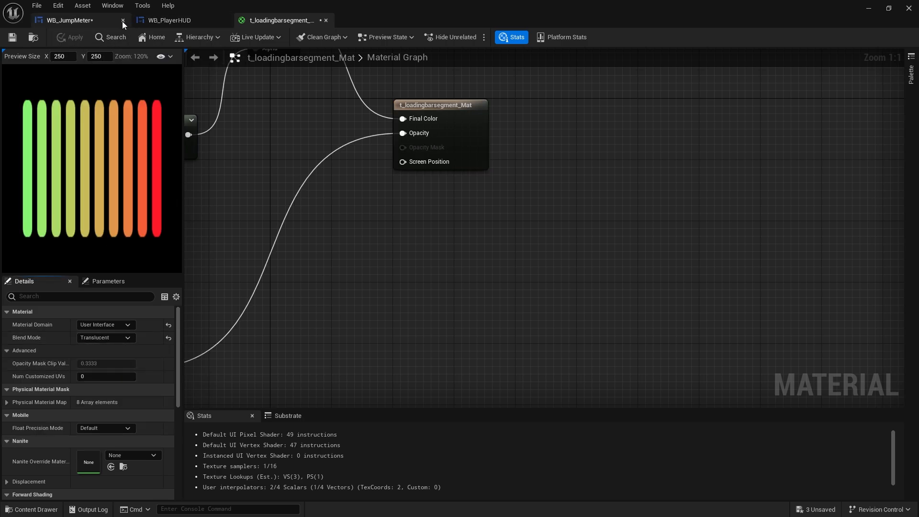
{"action": "left_click", "coordinate": [87, 20]}
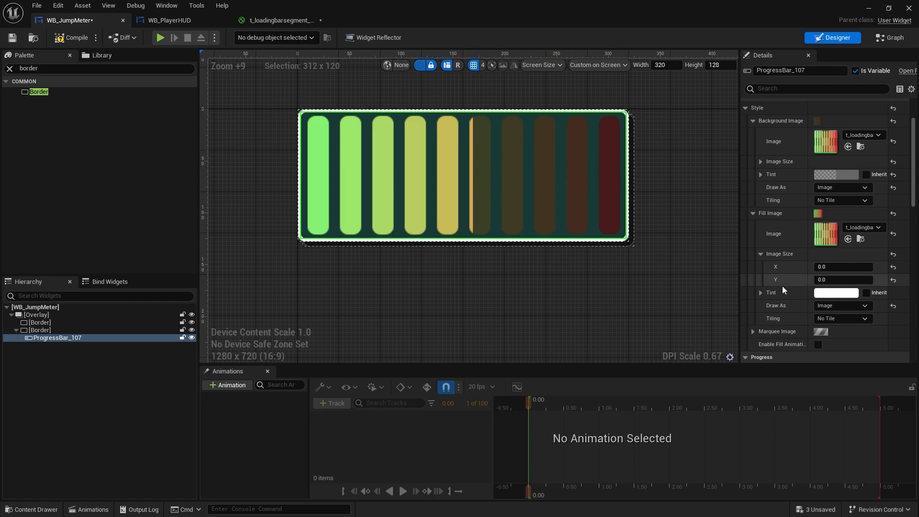
Lower the alpha of the progress bar's background image tint to about 0.192 and save WB_JumpMeter.
{"action": "left_click", "coordinate": [836, 174]}
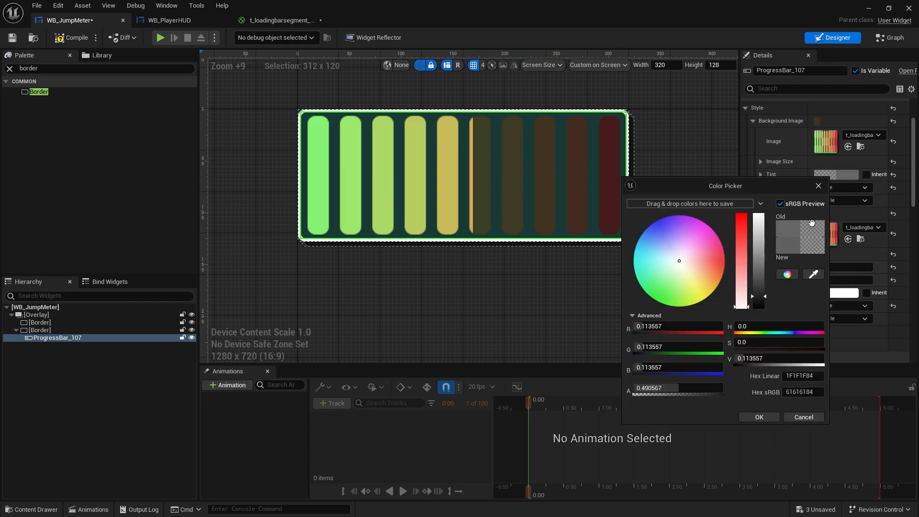
{"action": "left_click_drag", "start_coordinate": [693, 389], "coordinate": [649, 388]}
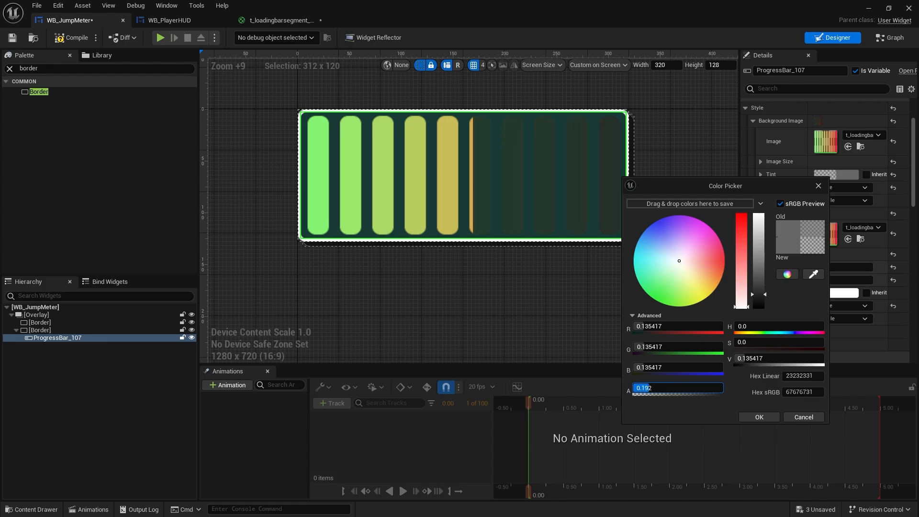
{"action": "left_click", "coordinate": [764, 420]}
{"action": "left_click", "coordinate": [13, 37]}
Play-test FirstPersonMap with several charged jumps to check the dimmed meter background, and stop the session.
{"action": "left_click", "coordinate": [868, 8]}
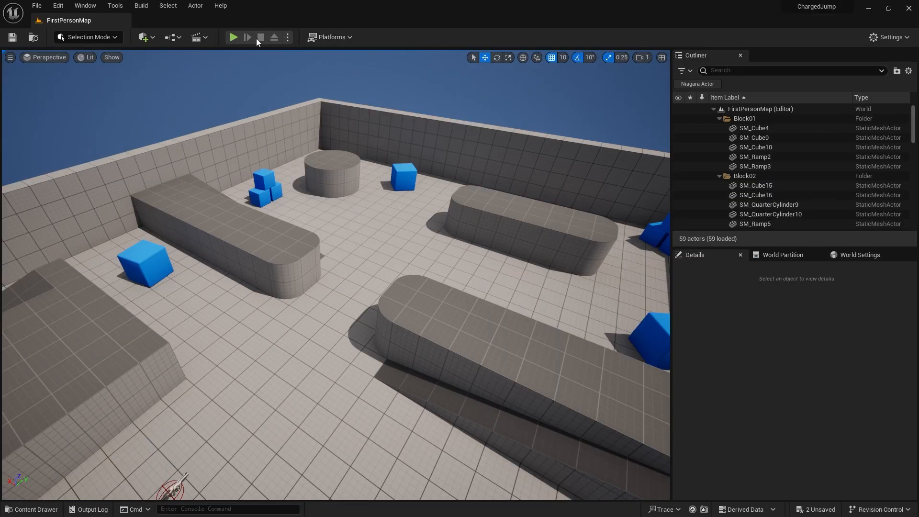
{"action": "key", "text": "alt+p"}
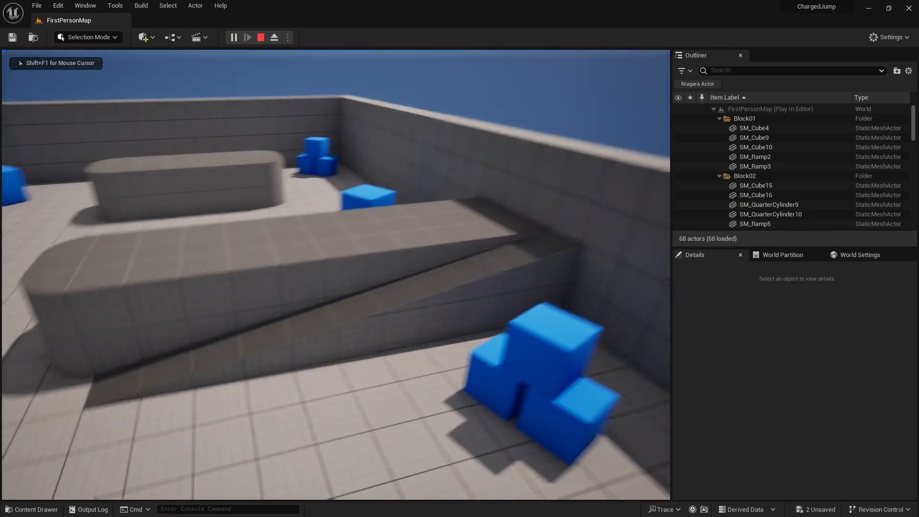
{"action": "key", "text": "space"}
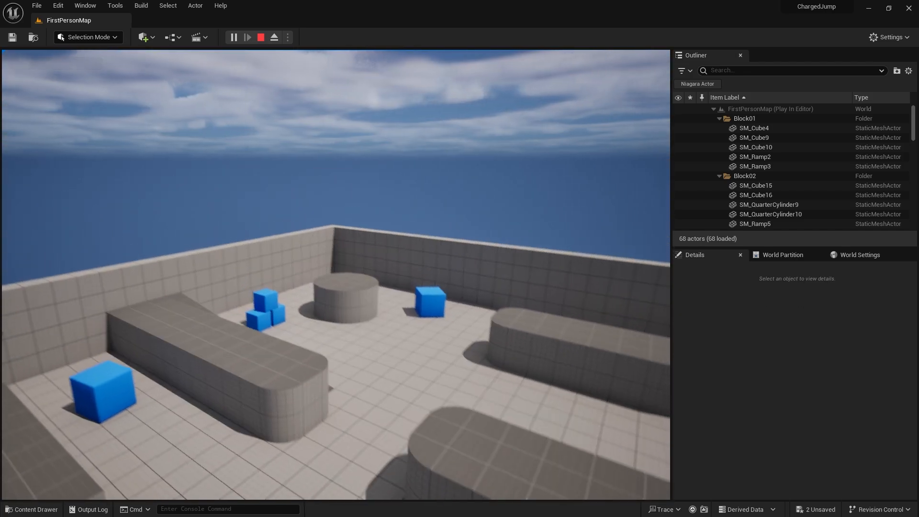
{"action": "key", "text": "space"}
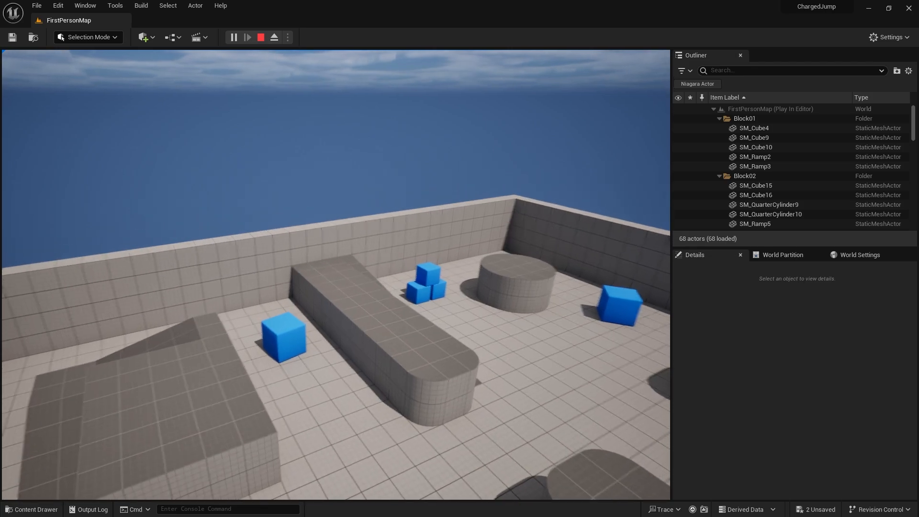
{"action": "key", "text": "space"}
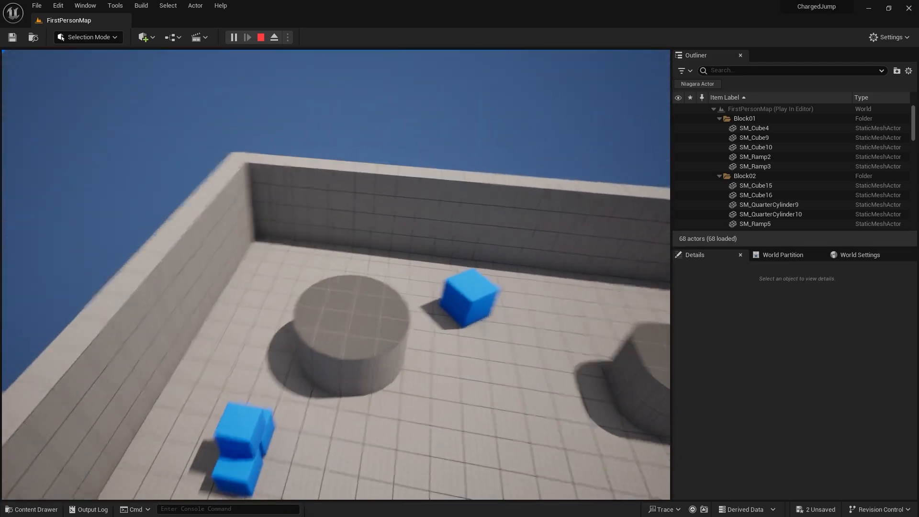
{"action": "key", "text": "space"}
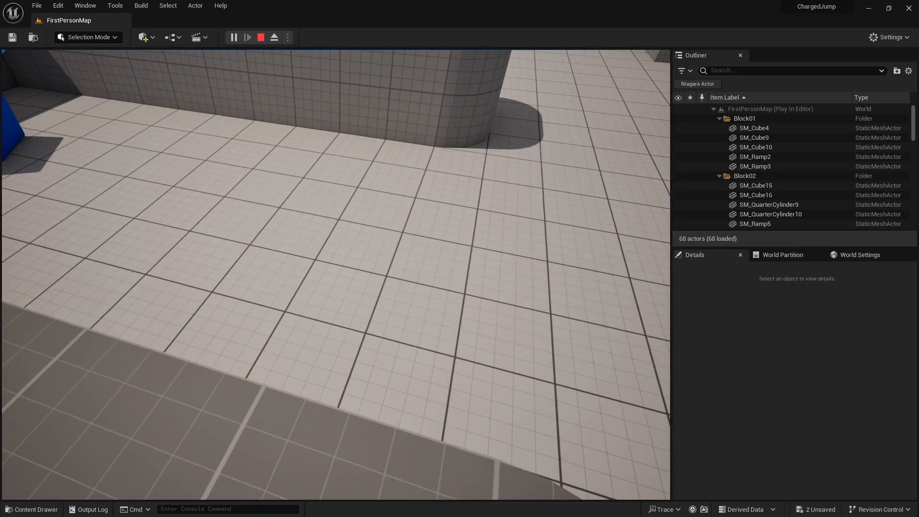
{"action": "key", "text": "Escape"}
Open t_loadingbarsegment_Mat, move its output node away from the Lerp, and add a LinearGradient node above the Lerp.
{"action": "left_click", "coordinate": [31, 509]}
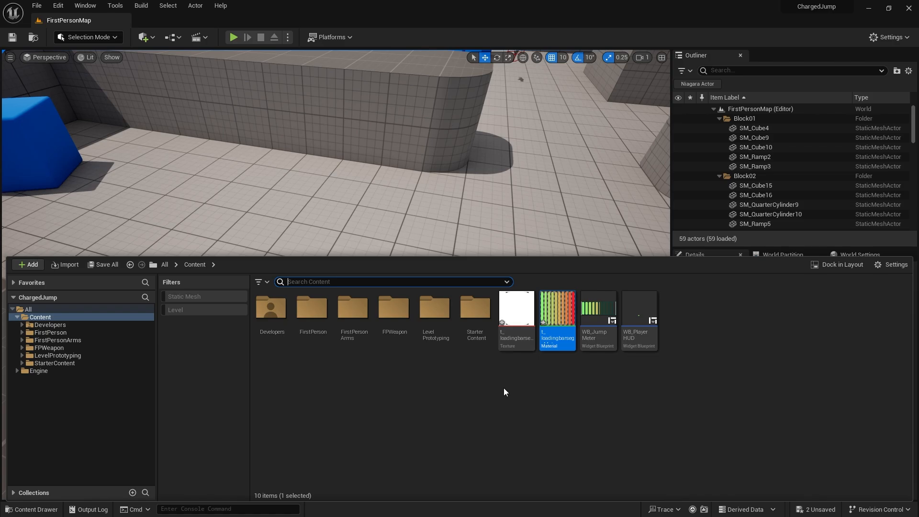
{"action": "double_click", "coordinate": [565, 316]}
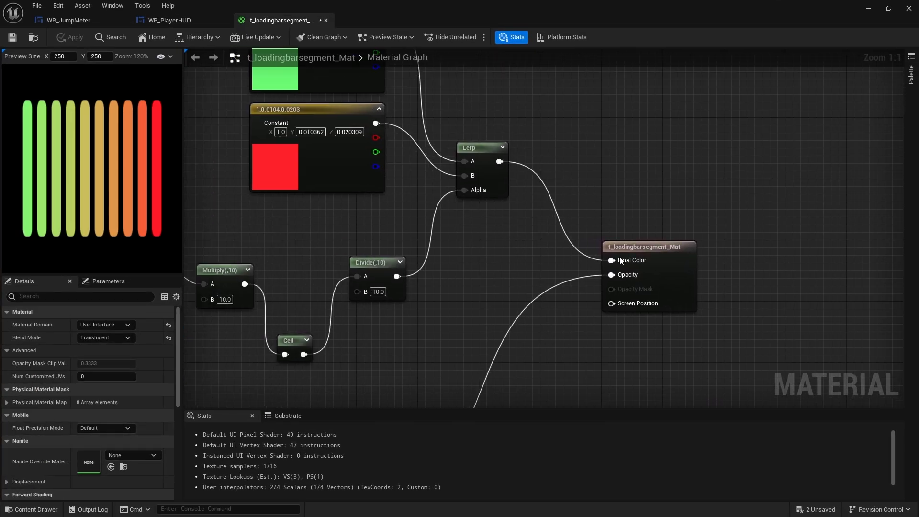
{"action": "left_click_drag", "start_coordinate": [641, 246], "coordinate": [786, 268]}
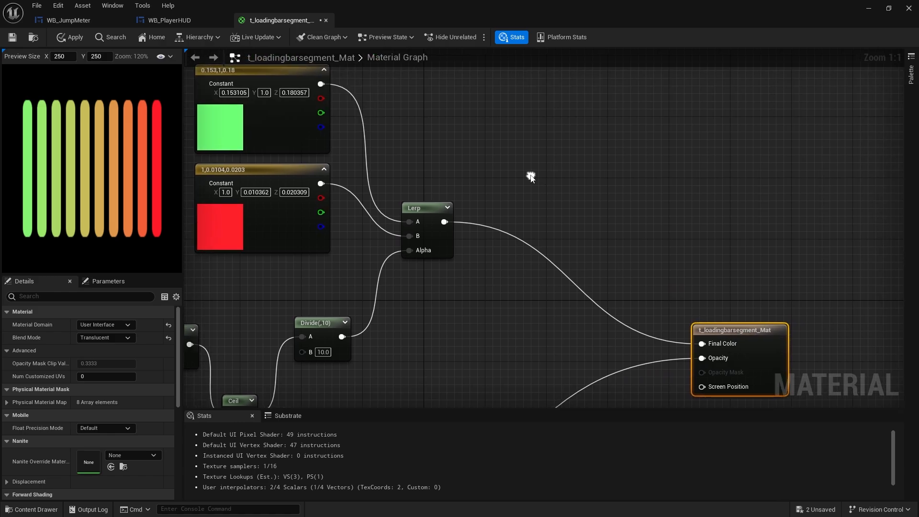
{"action": "right_click", "coordinate": [532, 180]}
{"action": "type", "text": "lineargr"}
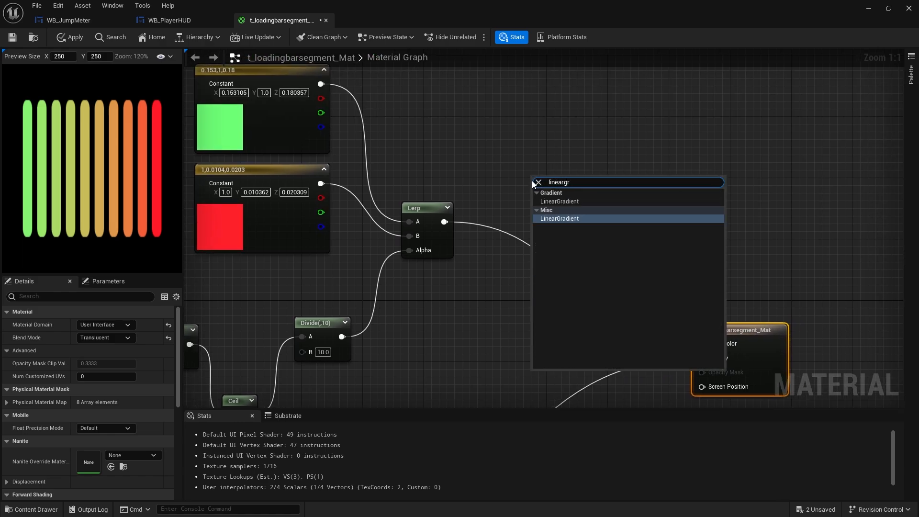
{"action": "key", "text": "Return"}
{"action": "left_click_drag", "start_coordinate": [550, 202], "coordinate": [489, 150]}
Multiply the LinearGradient's VGradient by the Lerp output and connect the product to Final Color.
{"action": "left_click_drag", "start_coordinate": [561, 160], "coordinate": [564, 194]}
{"action": "type", "text": "*"}
{"action": "key", "text": "Return"}
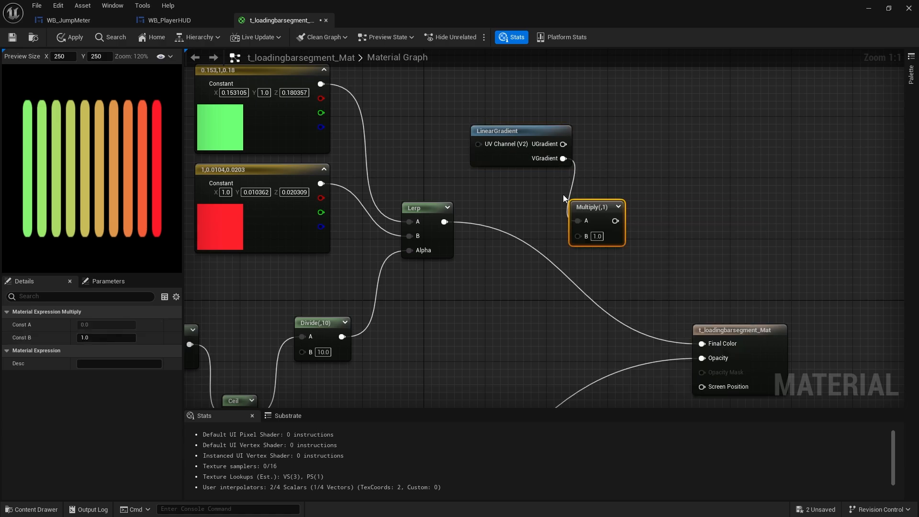
{"action": "left_click_drag", "start_coordinate": [445, 221], "coordinate": [577, 236]}
{"action": "right_click_drag", "start_coordinate": [609, 271], "coordinate": [496, 237]}
{"action": "left_click_drag", "start_coordinate": [492, 186], "coordinate": [589, 309]}
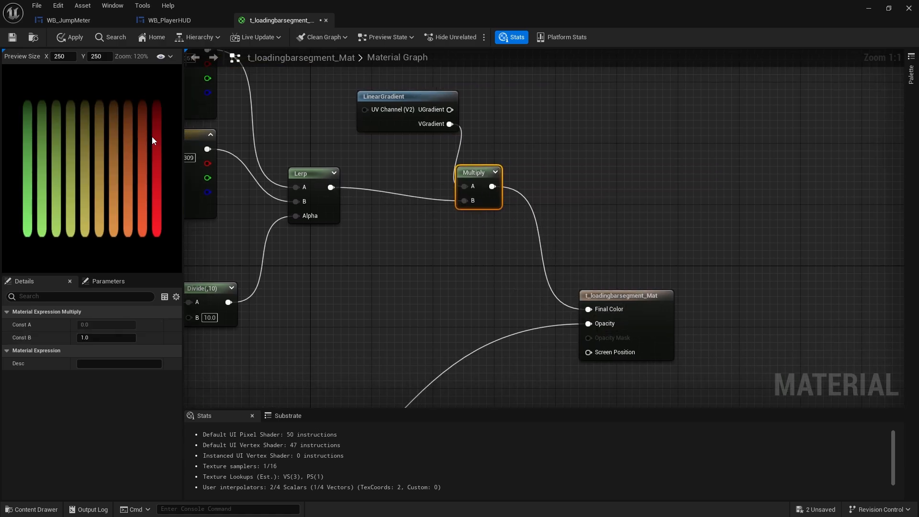
Try scaling VGradient with an extra Multiply node set to 3 ahead of the color Multiply's A input.
{"action": "right_click_drag", "start_coordinate": [383, 178], "coordinate": [399, 238]}
{"action": "left_click_drag", "start_coordinate": [401, 184], "coordinate": [310, 169]}
{"action": "left_click_drag", "start_coordinate": [493, 243], "coordinate": [447, 230]}
{"action": "left_click_drag", "start_coordinate": [373, 168], "coordinate": [423, 193]}
{"action": "type", "text": "multiply"}
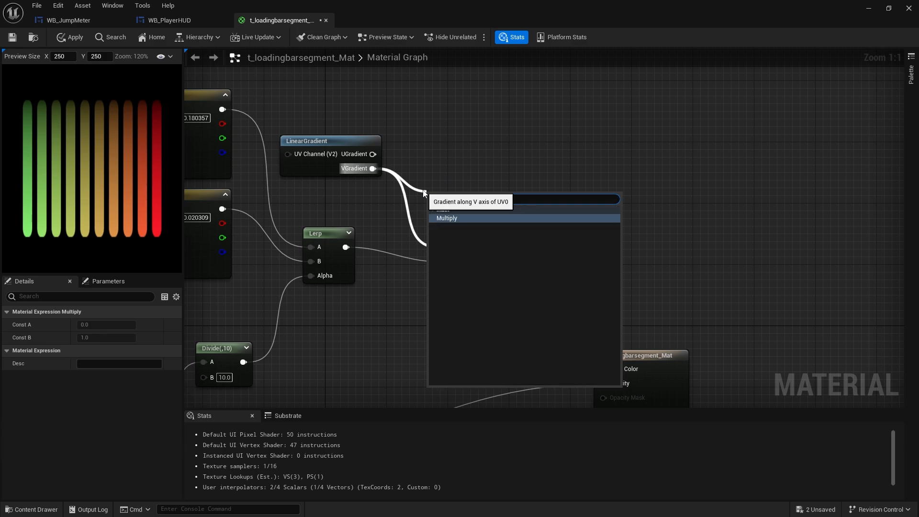
{"action": "key", "text": "Return"}
{"action": "left_click_drag", "start_coordinate": [451, 196], "coordinate": [442, 163]}
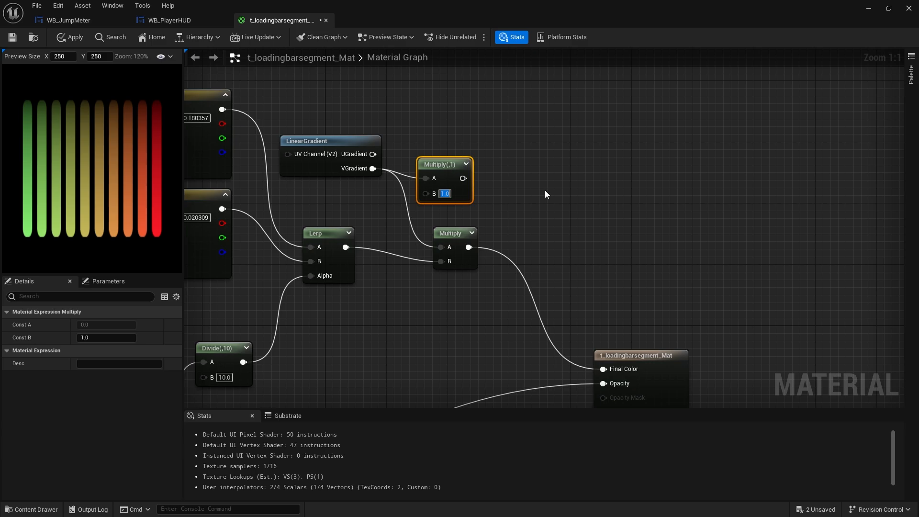
{"action": "type", "text": "3"}
{"action": "key", "text": "Return"}
{"action": "left_click_drag", "start_coordinate": [463, 178], "coordinate": [526, 247]}
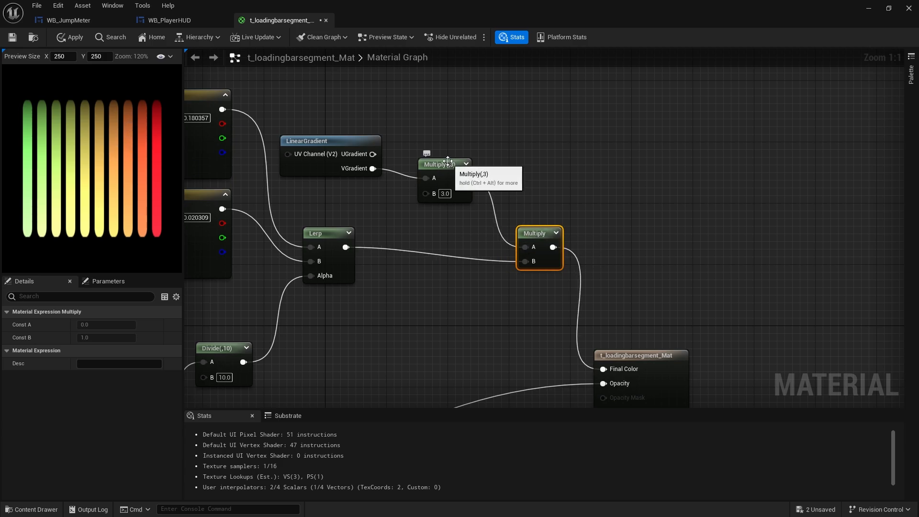
{"action": "left_click_drag", "start_coordinate": [459, 167], "coordinate": [436, 160]}
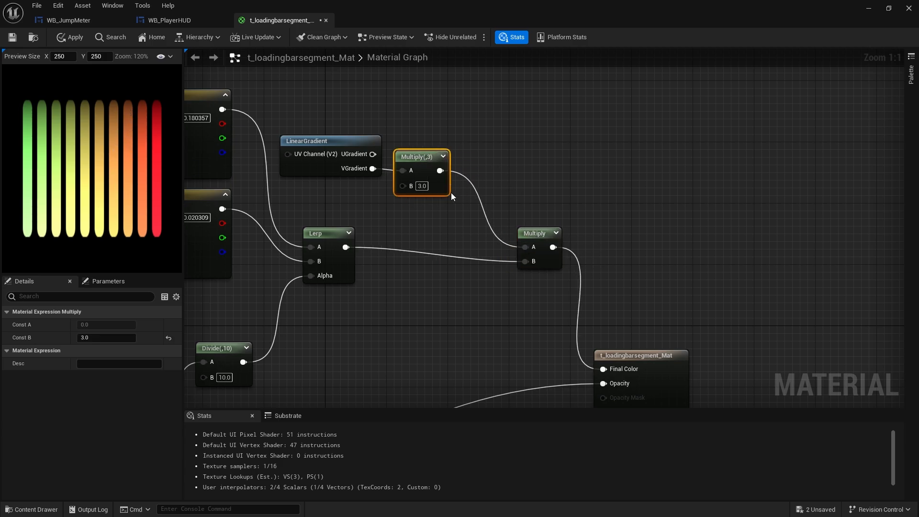
Try a factor of -3 on the gradient's Multiply node, and delete that node.
{"action": "left_click", "coordinate": [410, 186]}
{"action": "type", "text": "-3"}
{"action": "key", "text": "Return"}
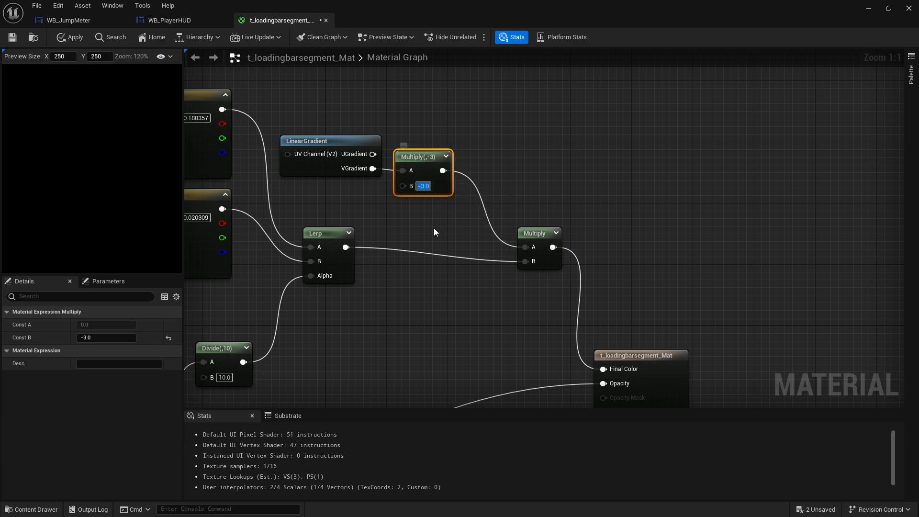
{"action": "left_click", "coordinate": [434, 219]}
{"action": "left_click", "coordinate": [419, 156]}
{"action": "left_click_drag", "start_coordinate": [419, 157], "coordinate": [434, 164]}
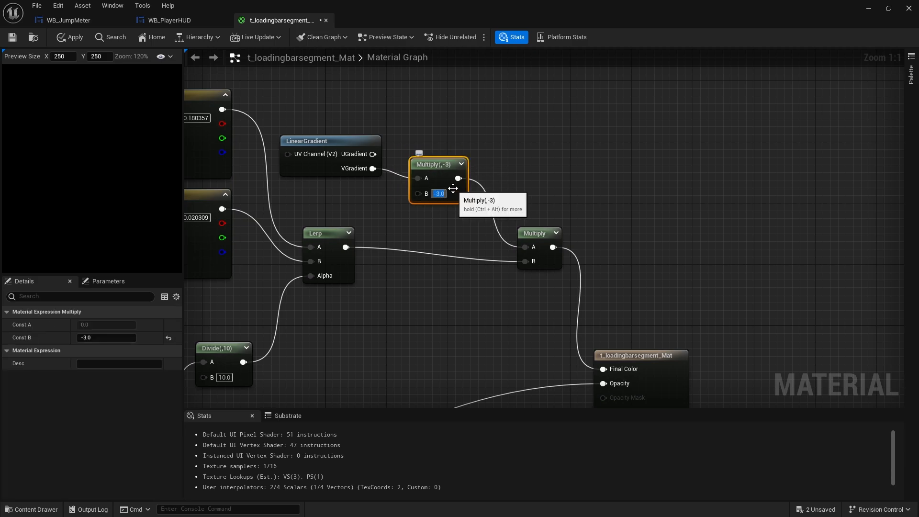
{"action": "key", "text": "Delete"}
Invert VGradient with a 1-x node and chain a Multiply node after it.
{"action": "left_click_drag", "start_coordinate": [373, 168], "coordinate": [465, 230]}
{"action": "type", "text": "1-"}
{"action": "key", "text": "Return"}
{"action": "type", "text": "*"}
{"action": "key", "text": "Return"}
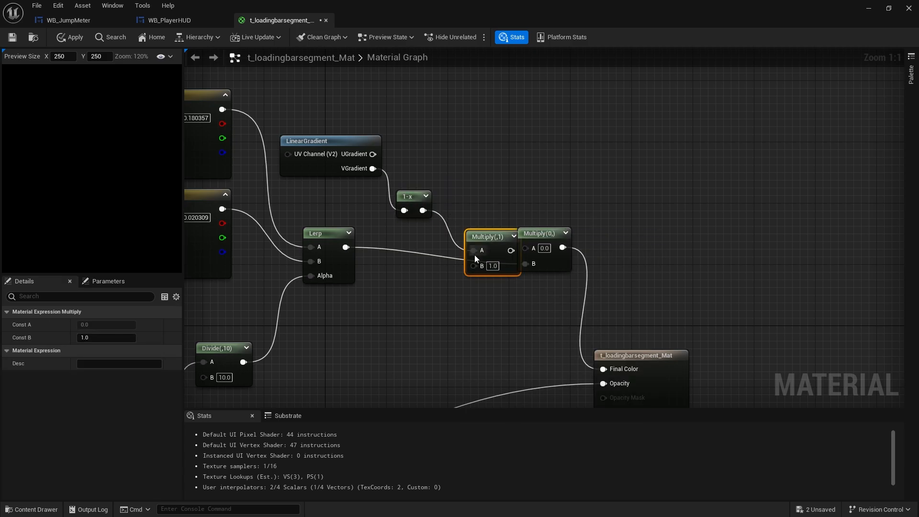
Set the new Multiply's B to 3, connect it to the color Multiply's A input, and apply and save the material.
{"action": "type", "text": "3"}
{"action": "key", "text": "Return"}
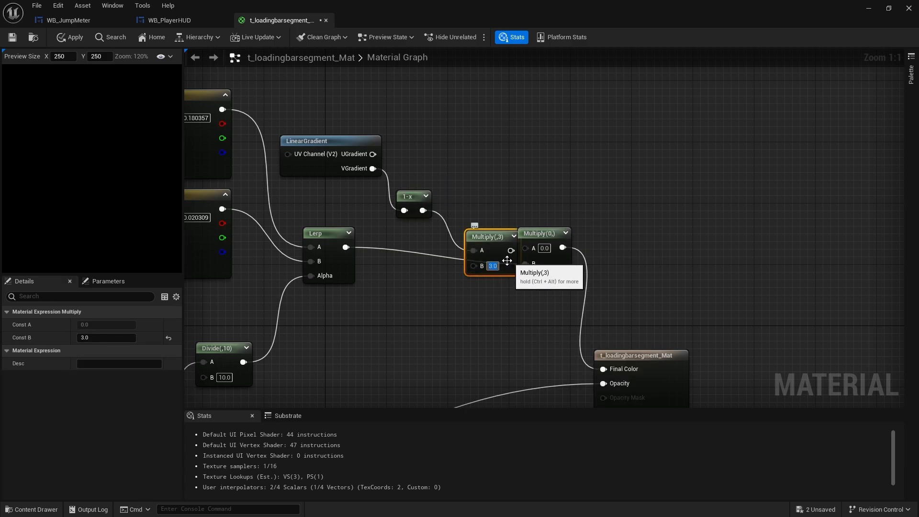
{"action": "left_click_drag", "start_coordinate": [500, 243], "coordinate": [525, 246]}
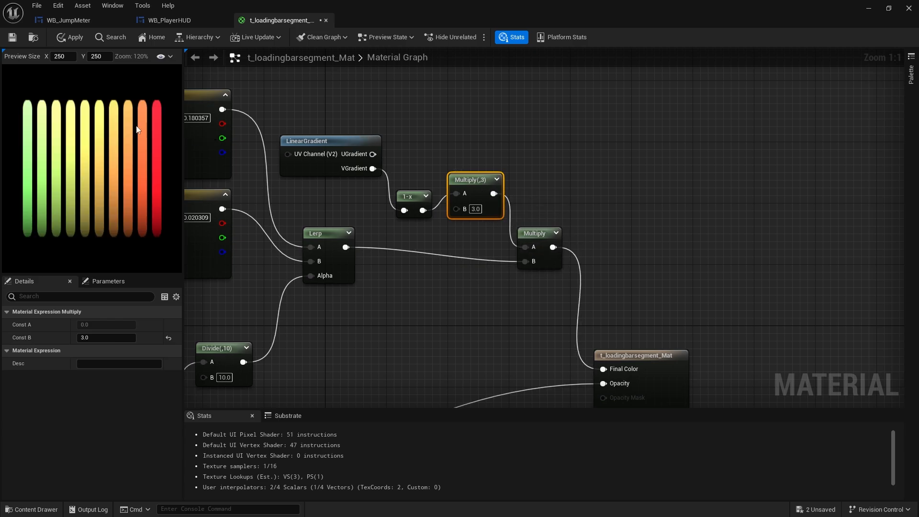
{"action": "left_click", "coordinate": [69, 37]}
{"action": "left_click", "coordinate": [12, 37]}
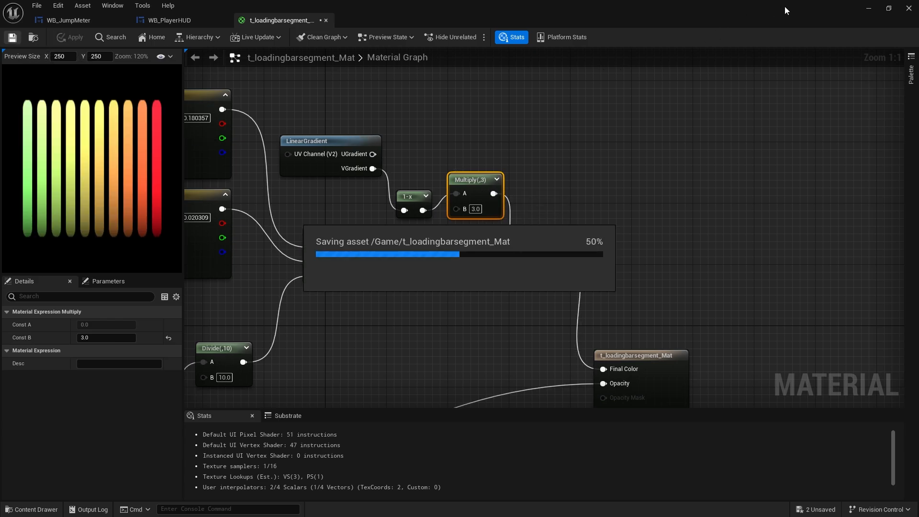
Play-test FirstPersonMap again with repeated jumps to check the vertical gradient shading on the jump meter.
{"action": "left_click", "coordinate": [868, 8]}
{"action": "left_click", "coordinate": [233, 38]}
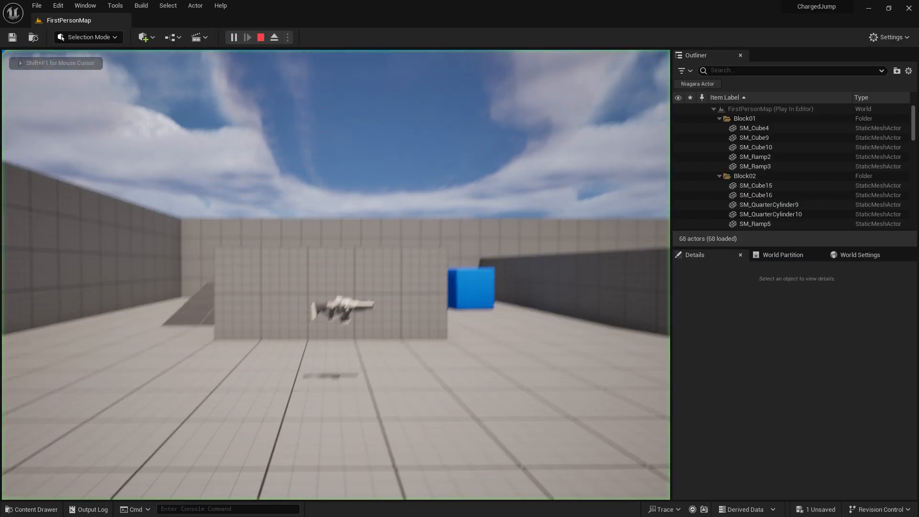
{"action": "key", "text": "space"}
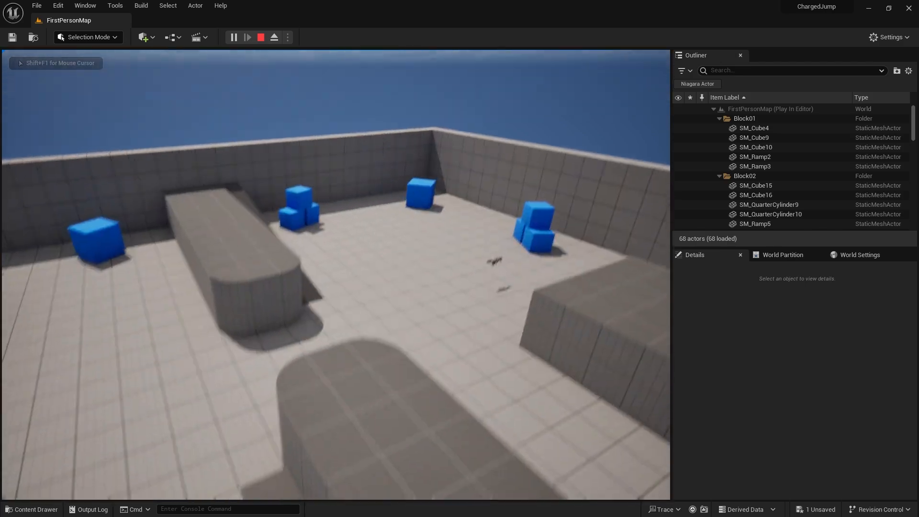
{"action": "key", "text": "space"}
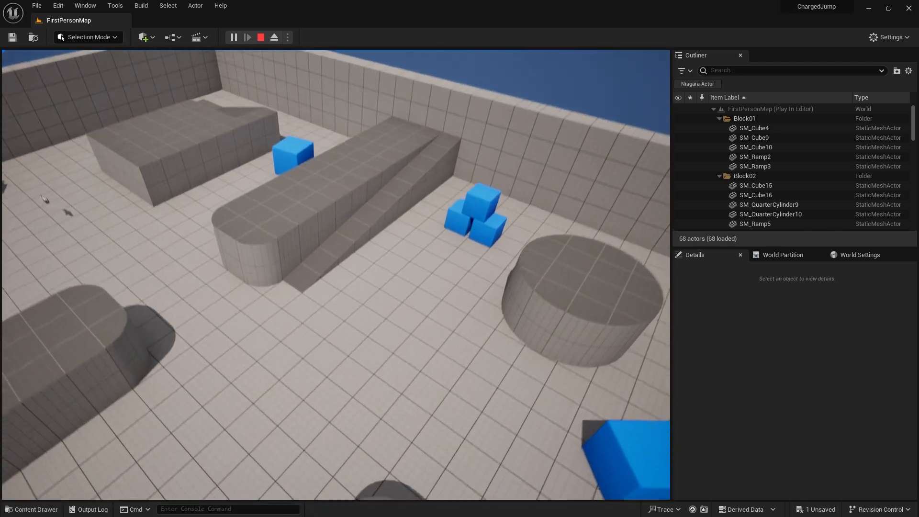
{"action": "key", "text": "space"}
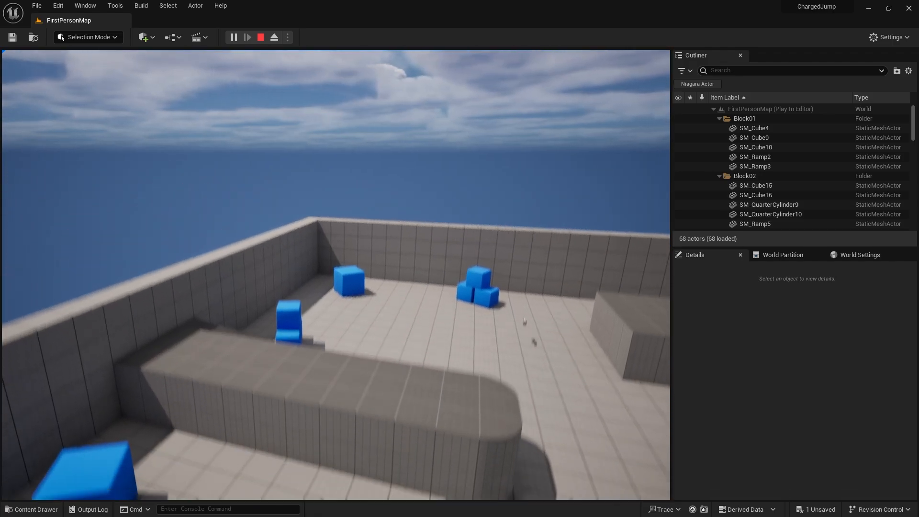
{"action": "key", "text": "space"}
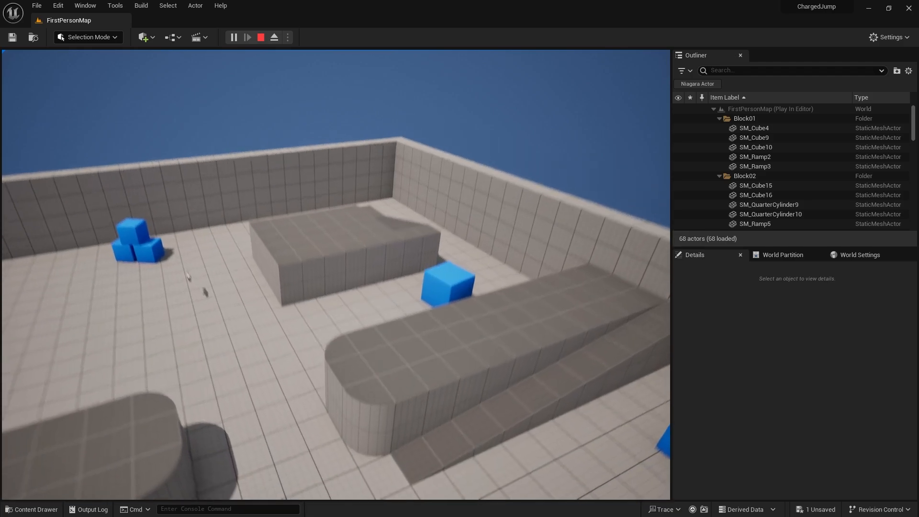
{"action": "key", "text": "space"}
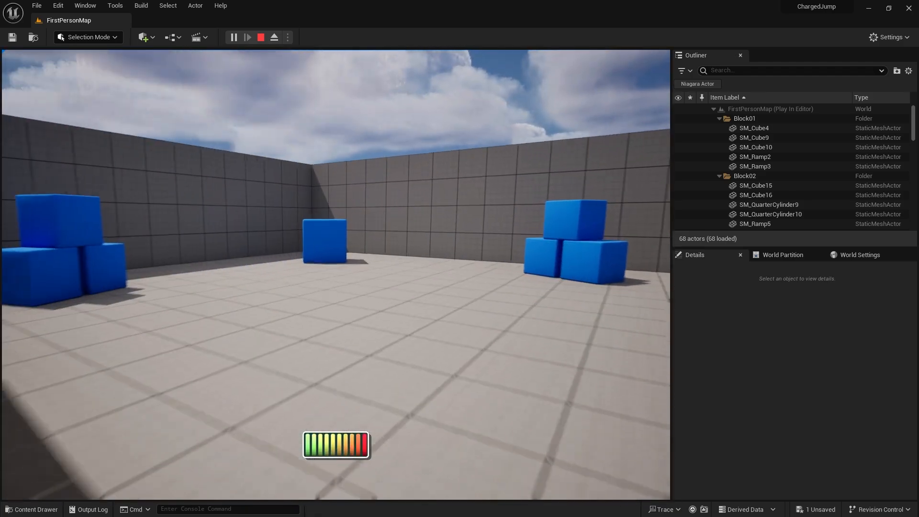
{"action": "key", "text": "w"}
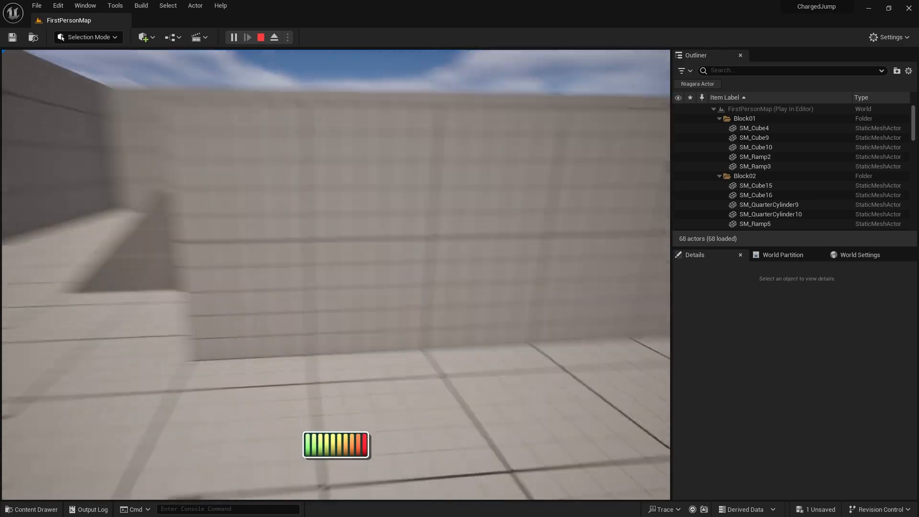